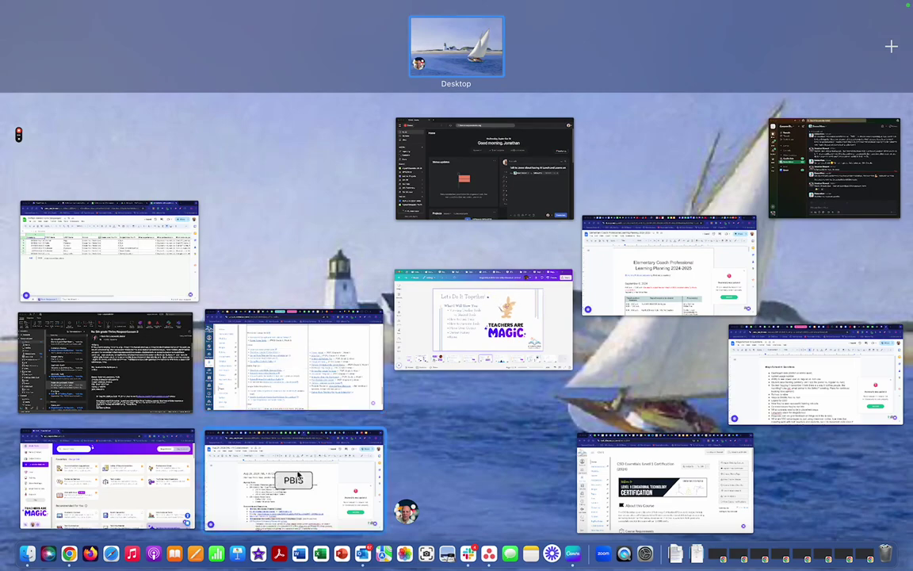
- Bring the 'Tools - Magic School' Chrome window to full screen, showing the top of the tools page
click(146, 497)
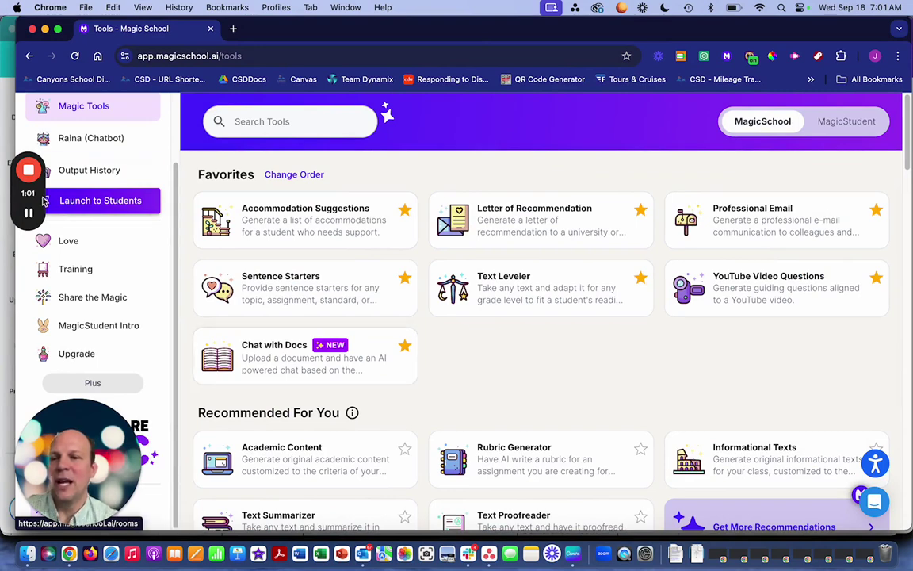
drag(28, 175, 32, 53)
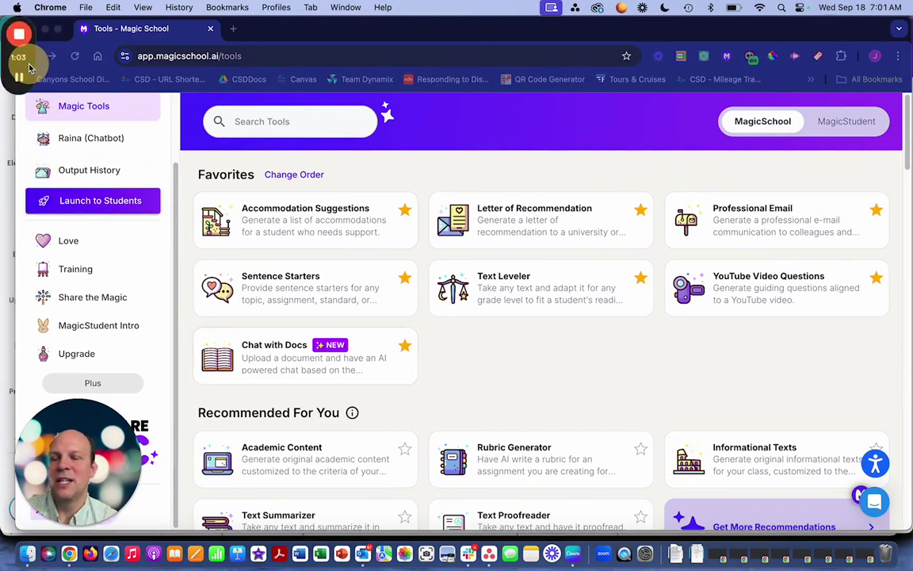
scroll(140, 272, up, 2)
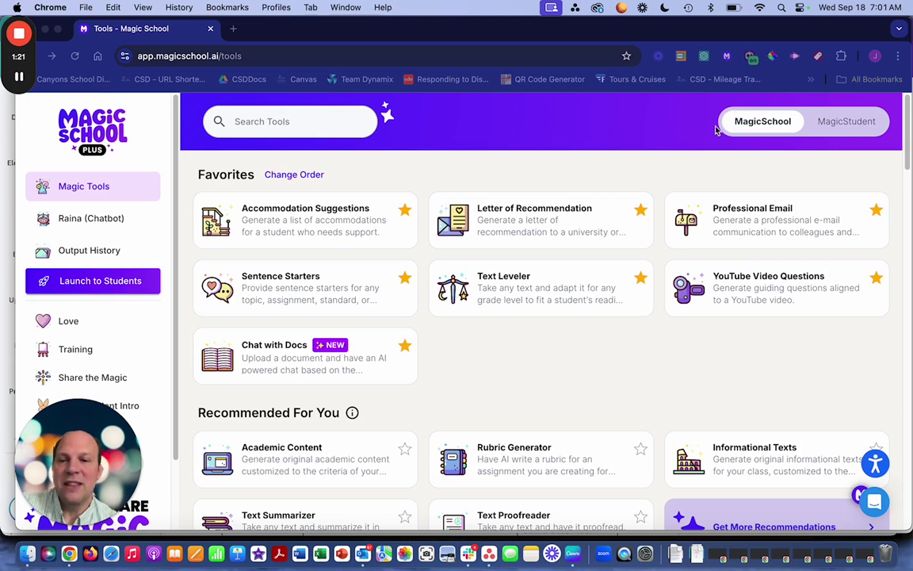
- Reopen Magic Tools, browse the All Tools catalogue, and apply the 'New' filter
click(92, 186)
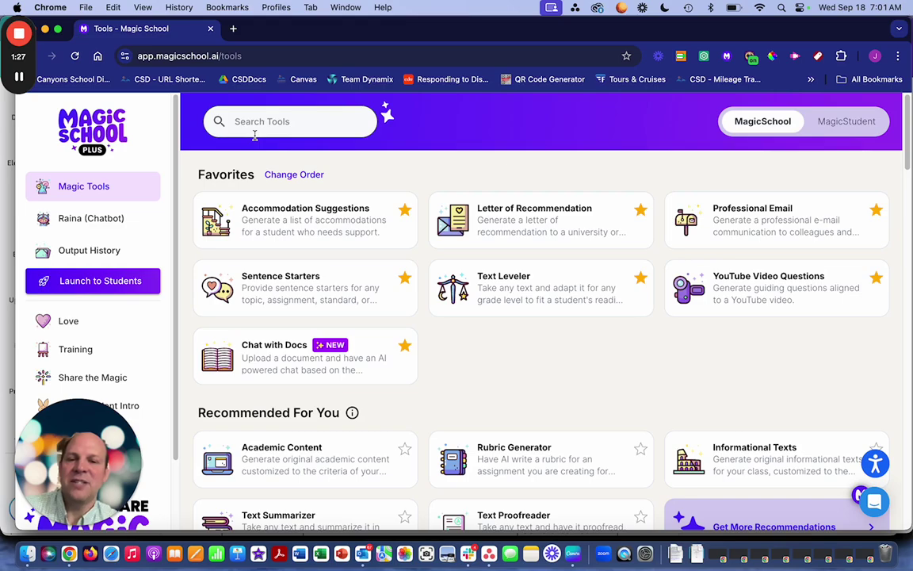
scroll(452, 289, down, 5)
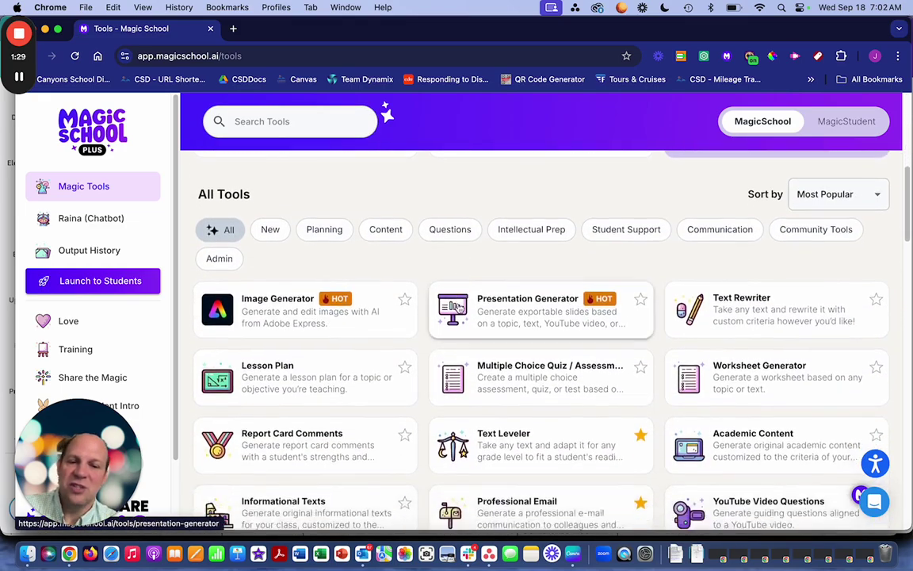
scroll(459, 306, down, 15)
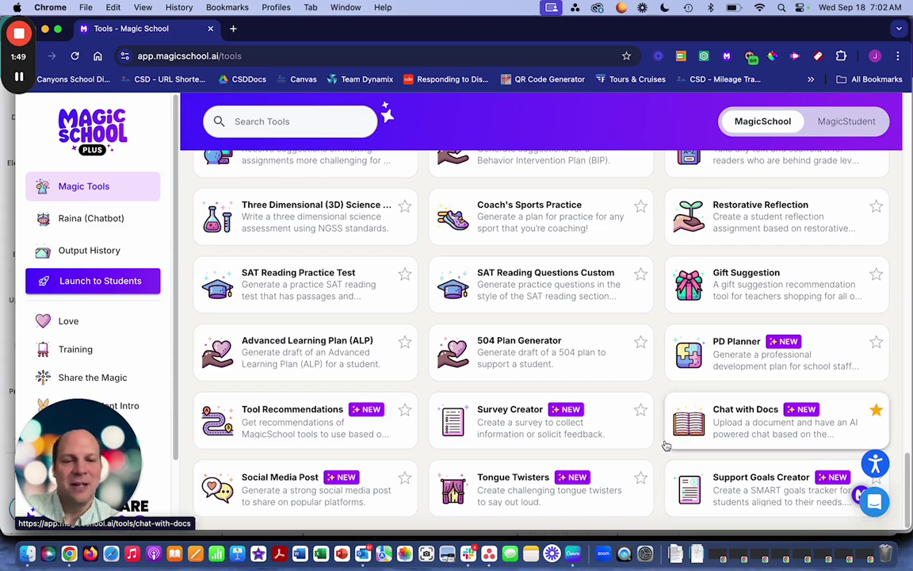
scroll(668, 445, up, 15)
scroll(666, 445, up, 10)
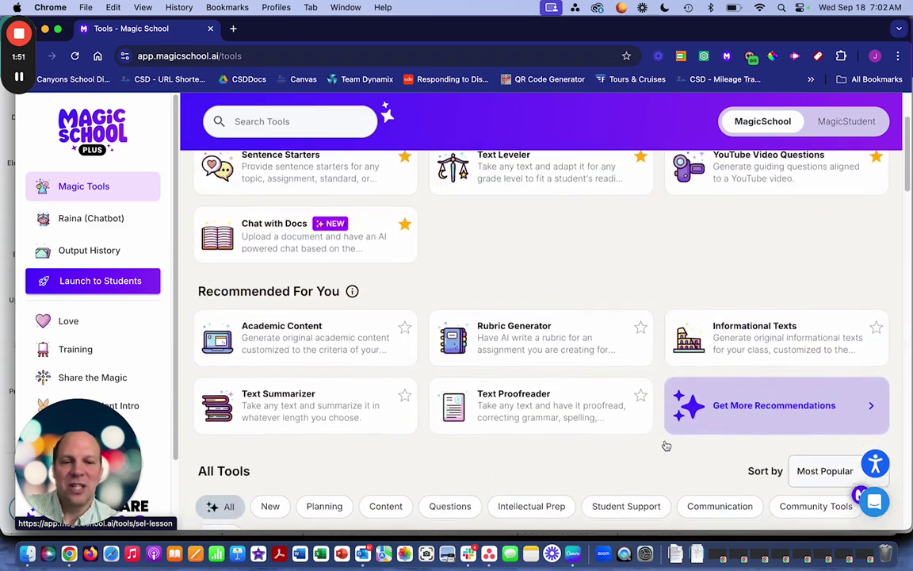
scroll(666, 445, down, 5)
scroll(666, 445, up, 2)
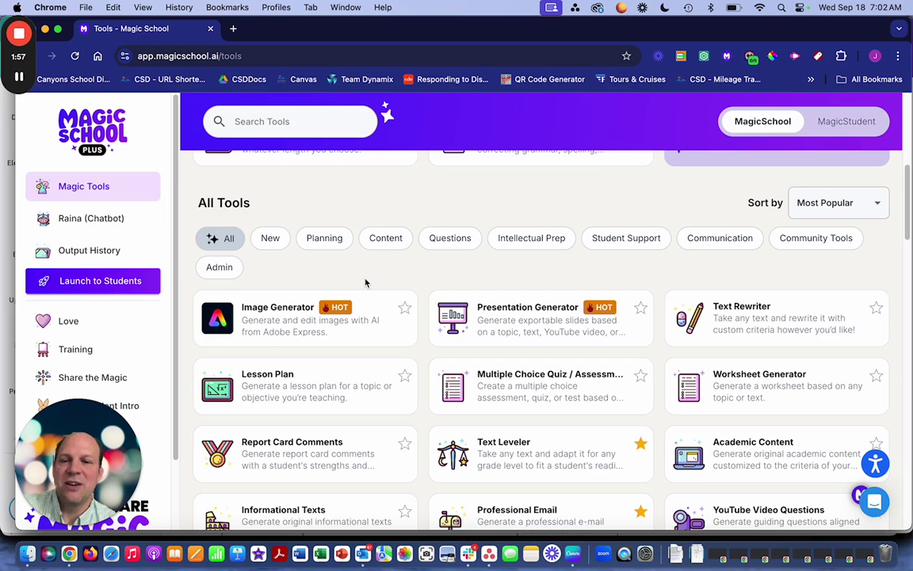
click(274, 242)
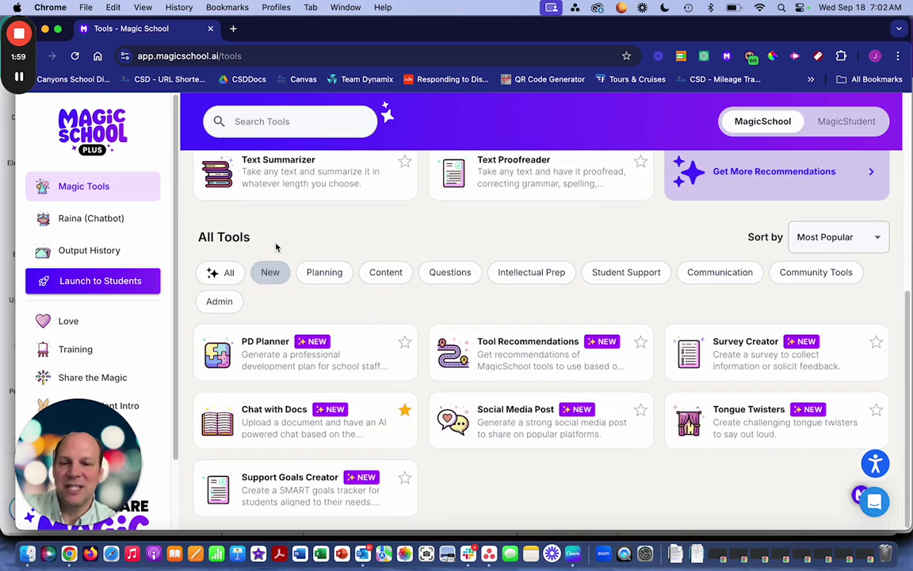
- Browse the Student Support tools, then the Communication tools
click(635, 279)
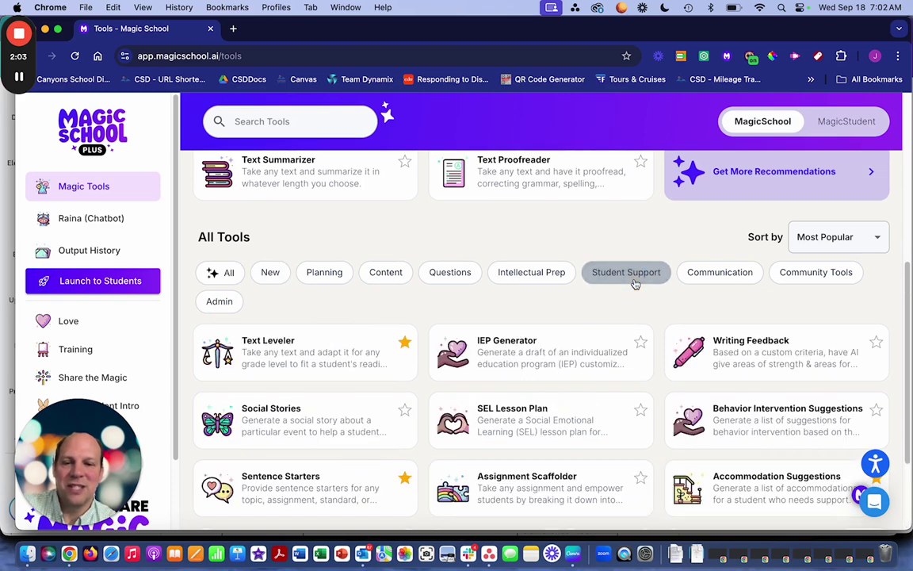
scroll(663, 372, down, 3)
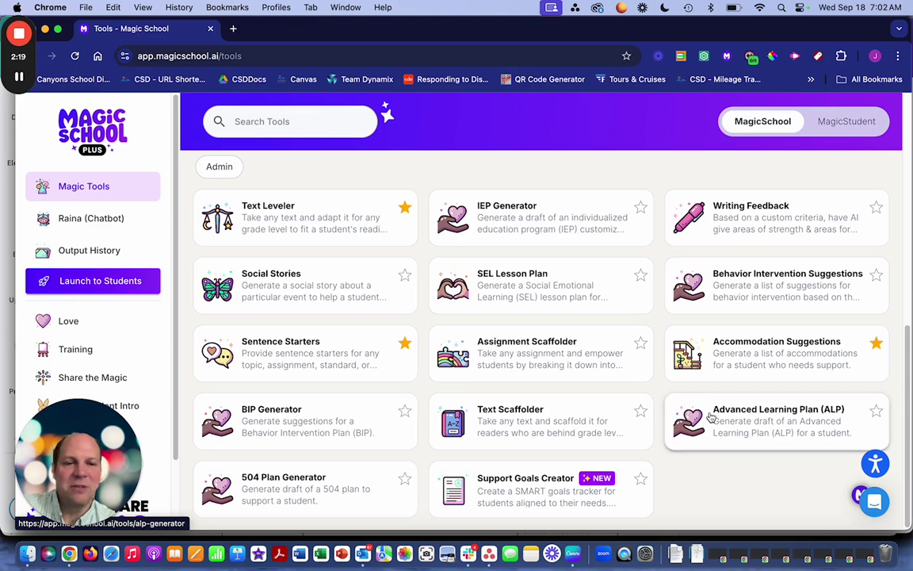
scroll(711, 418, up, 5)
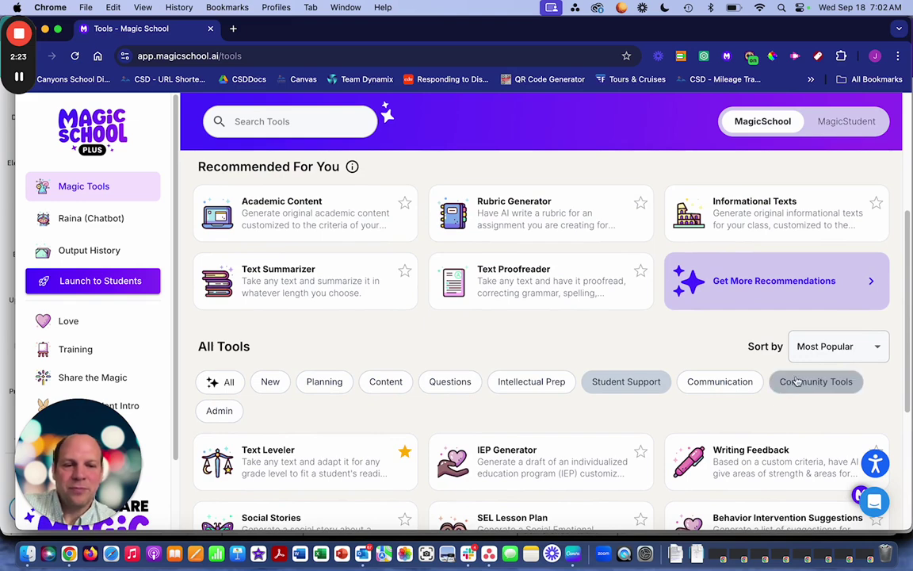
click(726, 382)
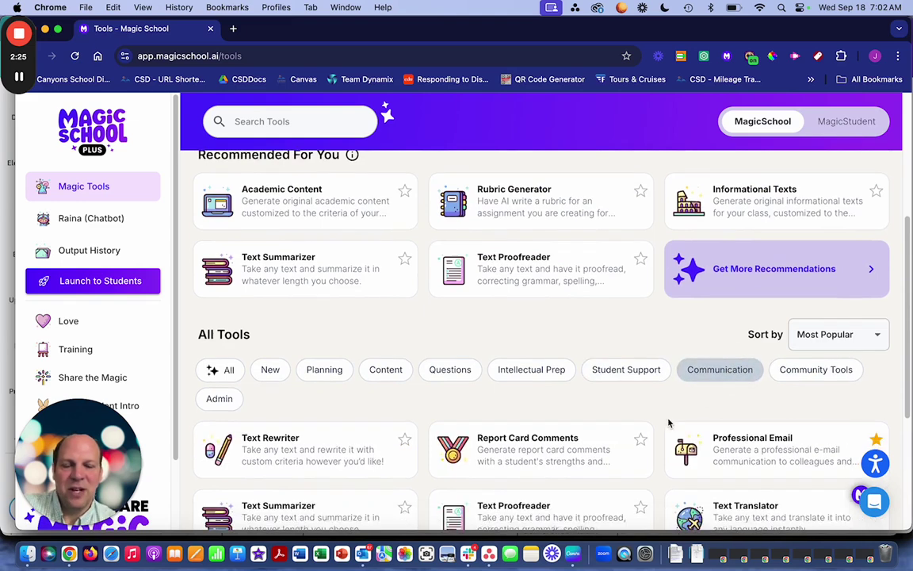
scroll(670, 422, down, 5)
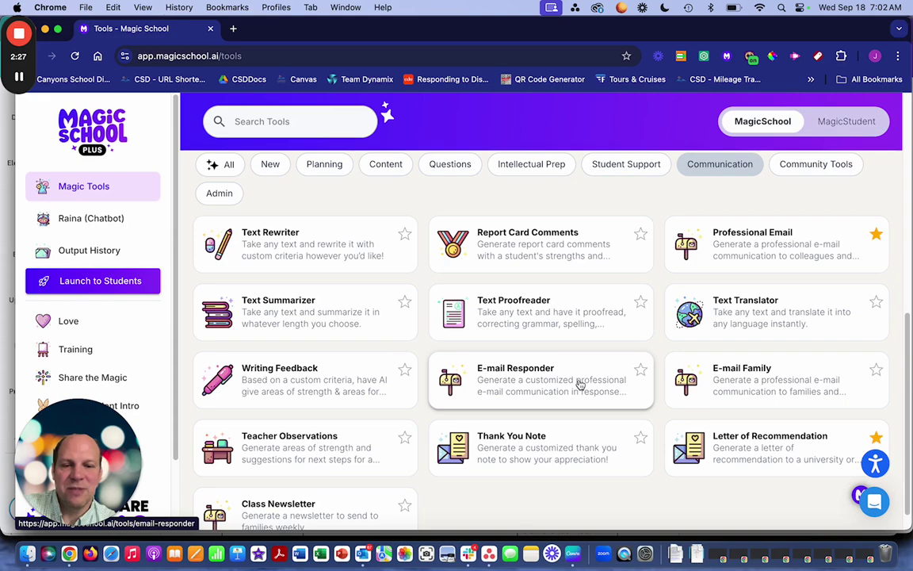
scroll(579, 450, up, 3)
scroll(579, 449, up, 5)
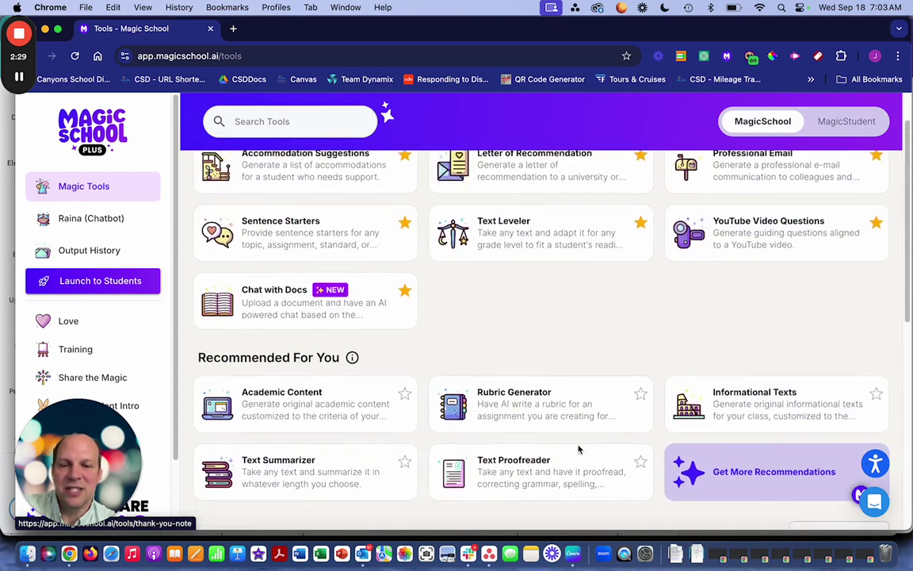
scroll(580, 449, down, 9)
scroll(449, 366, up, 4)
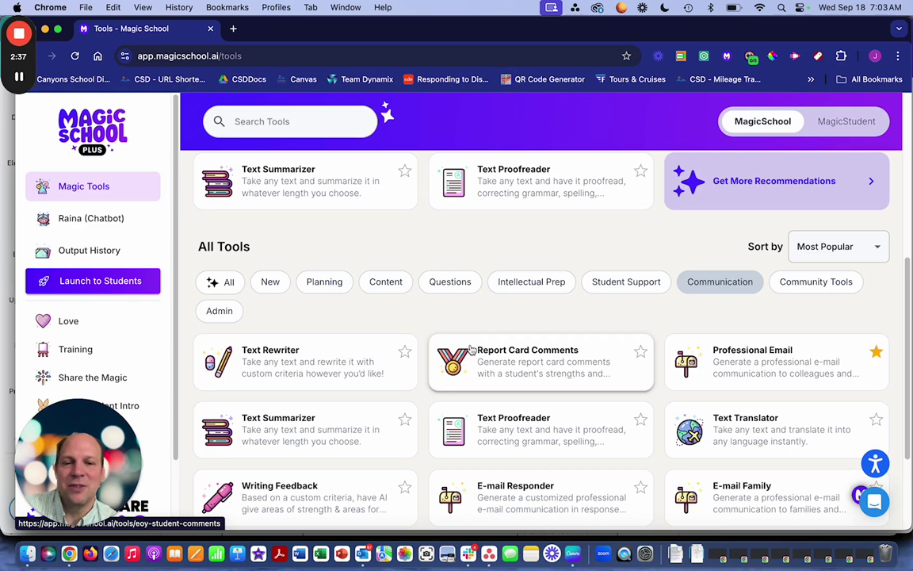
- Filter through Questions and Planning to Intellectual Prep, then return to the page top
click(436, 283)
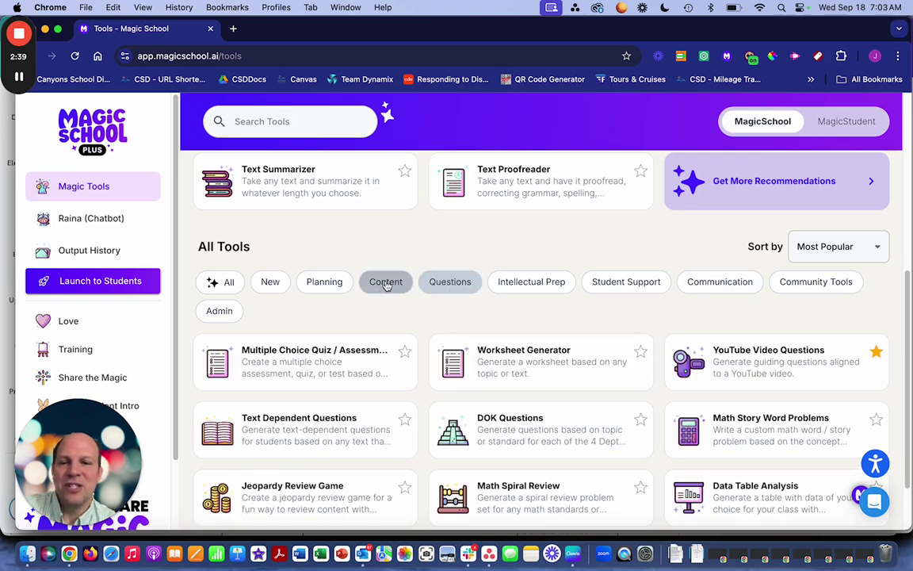
click(332, 284)
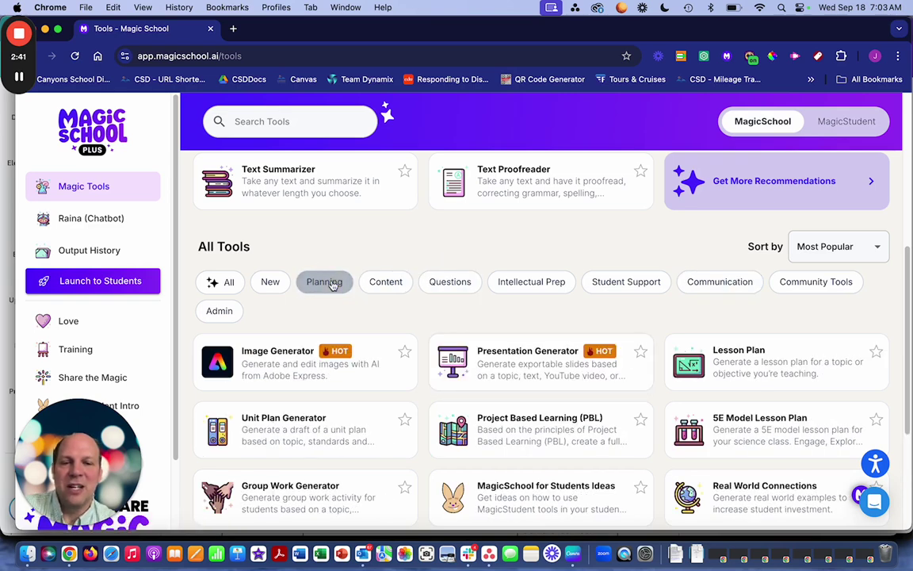
click(523, 280)
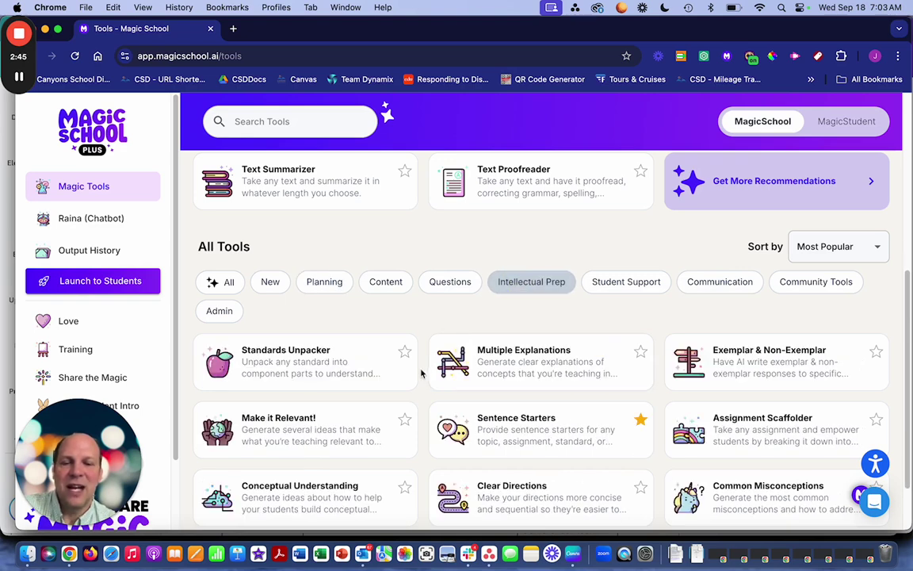
scroll(421, 373, down, 2)
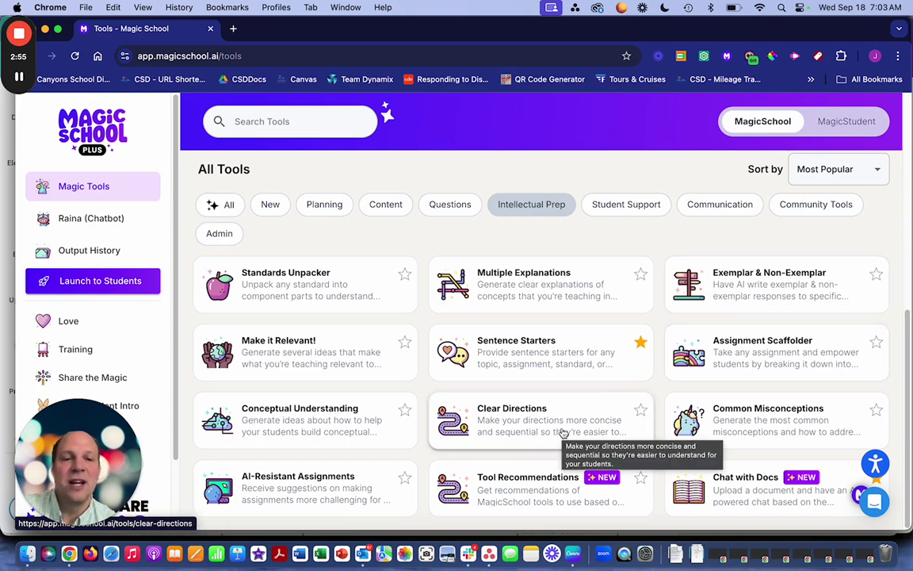
scroll(561, 433, up, 10)
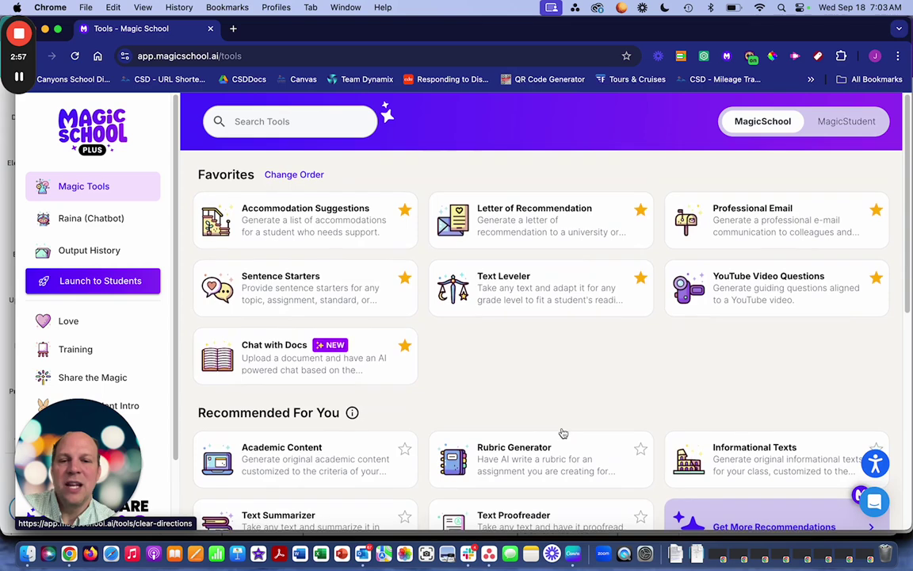
- Search the tools for 'rub', trim the query, and reset the filter to all tools
click(333, 126)
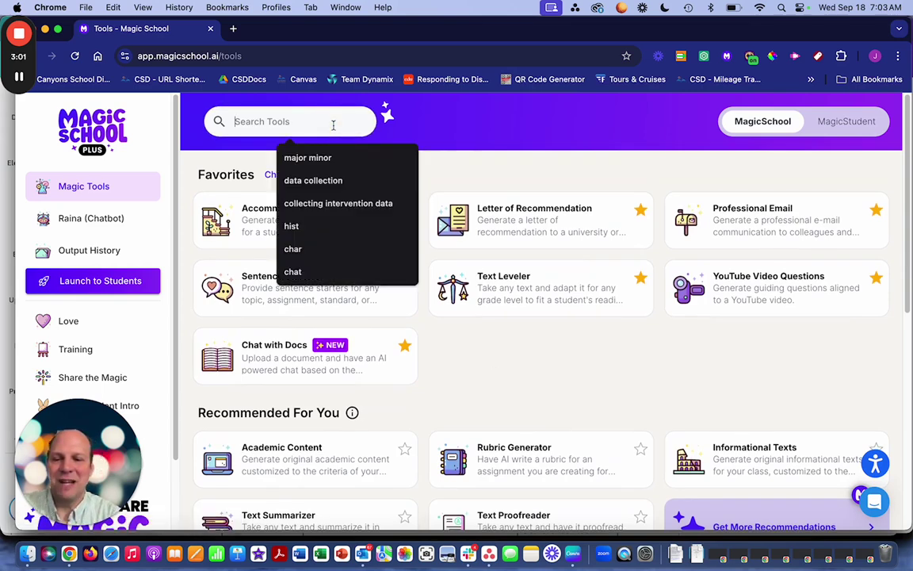
text(rubri)
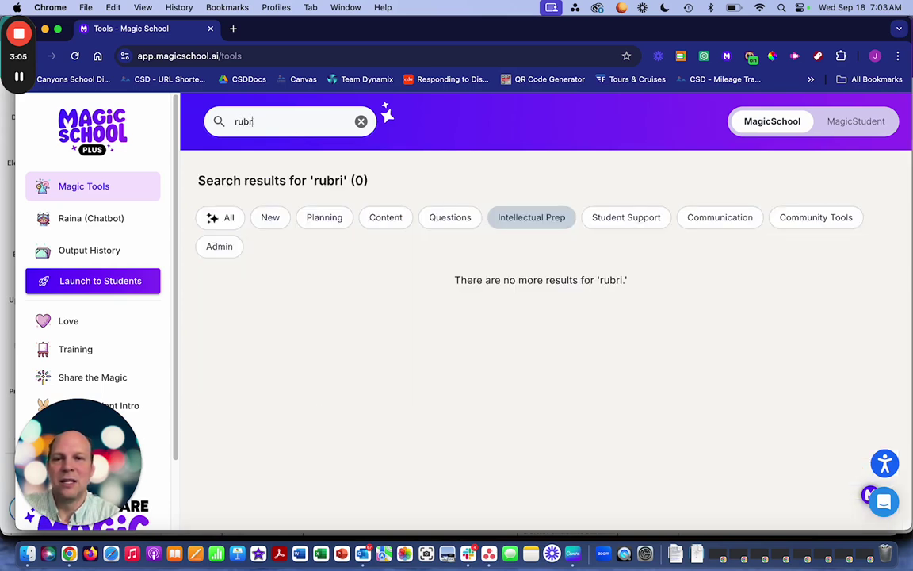
key(BackSpace)
key(BackSpace)
key(BackSpace)
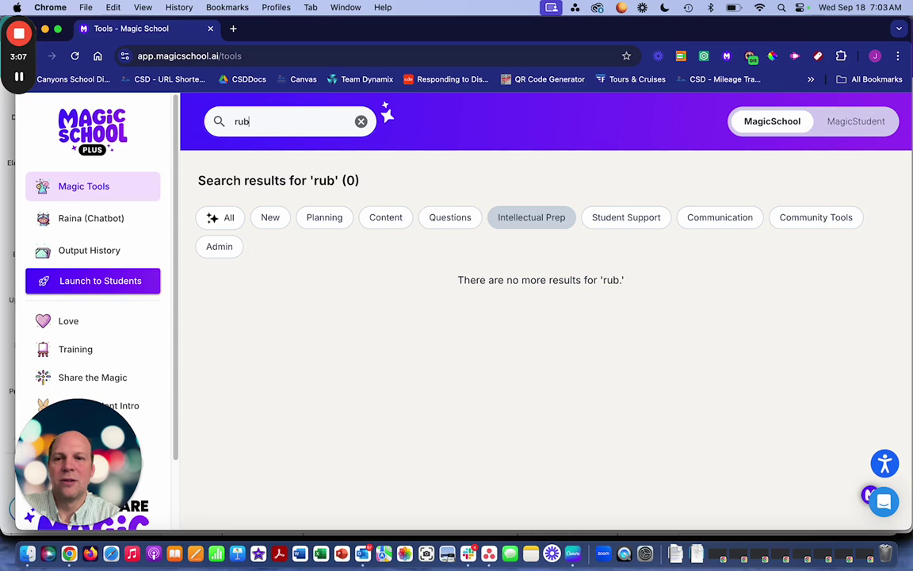
key(BackSpace)
key(BackSpace)
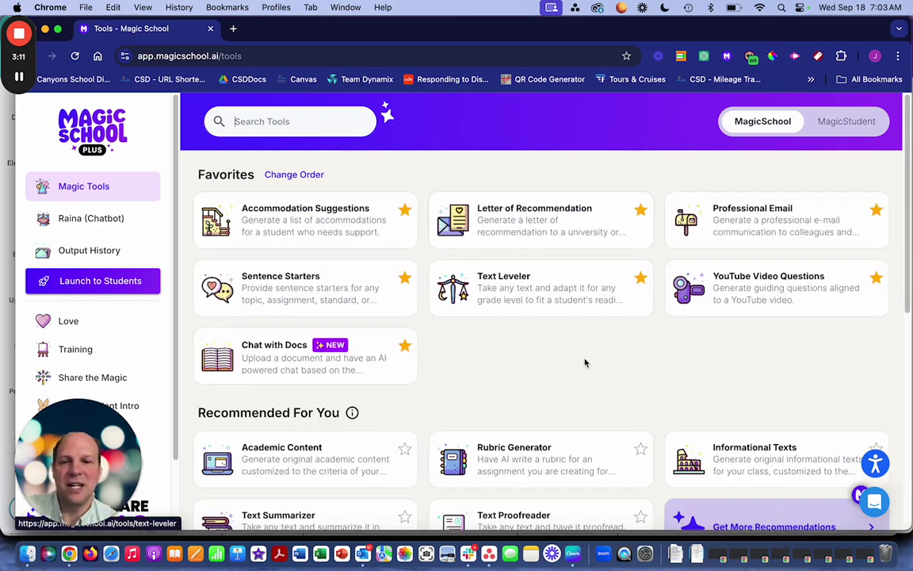
scroll(585, 364, down, 4)
scroll(585, 363, down, 7)
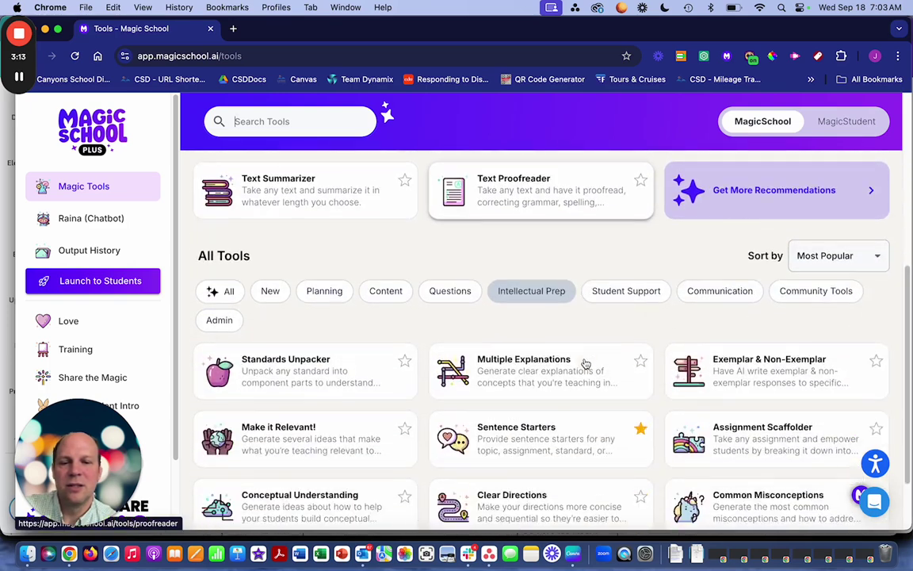
click(225, 211)
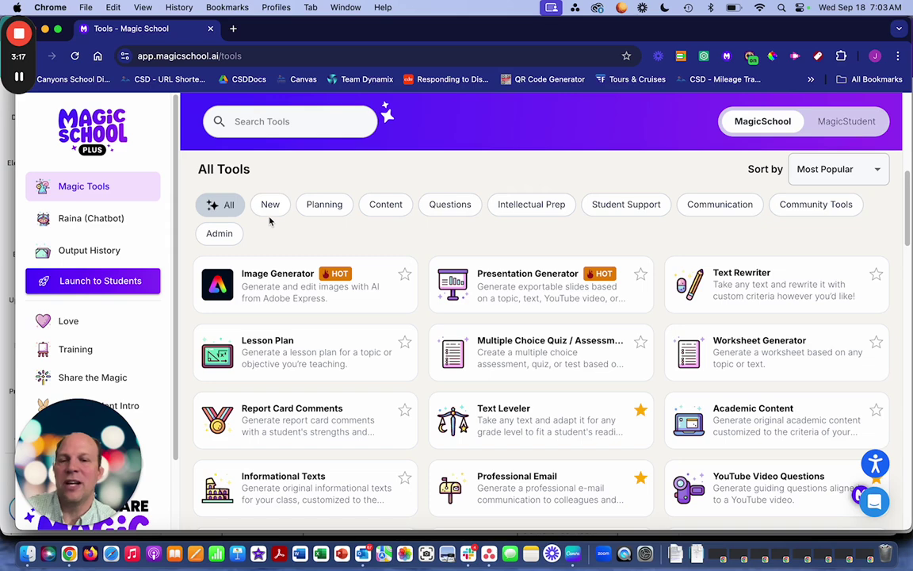
- Search 'rub' again, clear the search, and scroll down to All Tools
click(260, 123)
text(r)
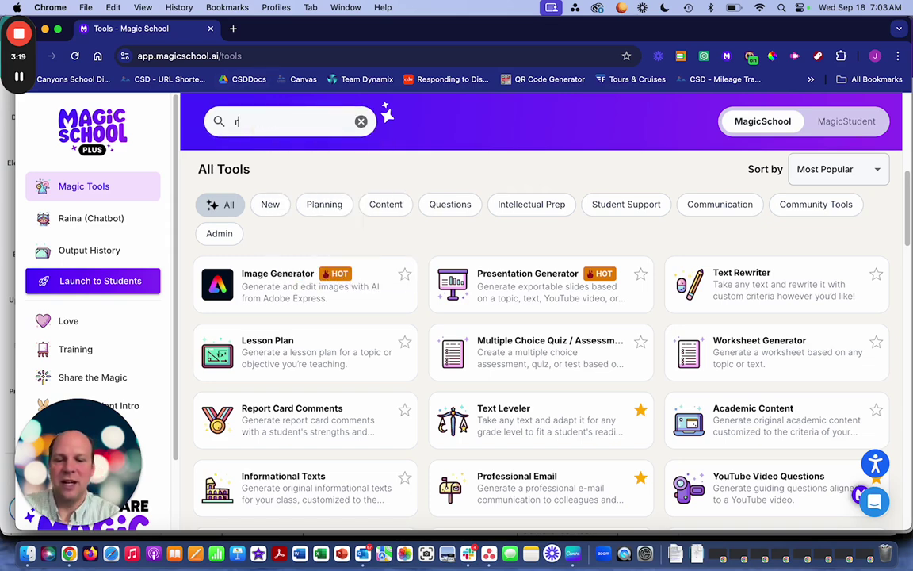
text(ub)
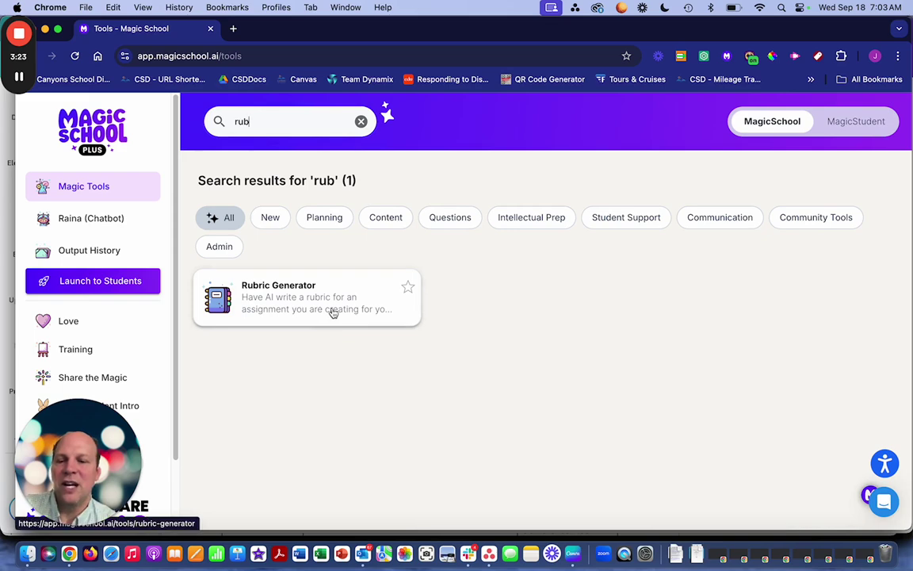
click(362, 122)
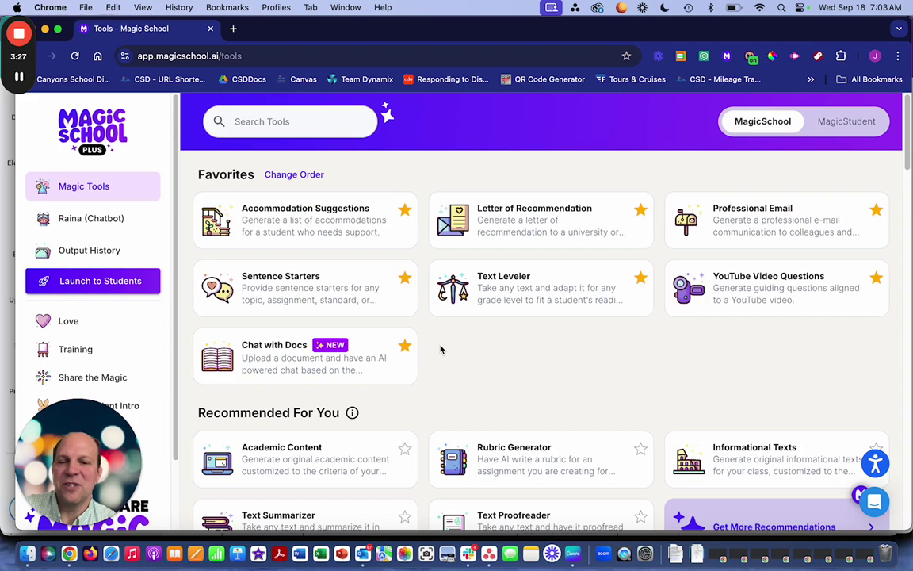
scroll(441, 350, down, 1)
scroll(441, 349, down, 5)
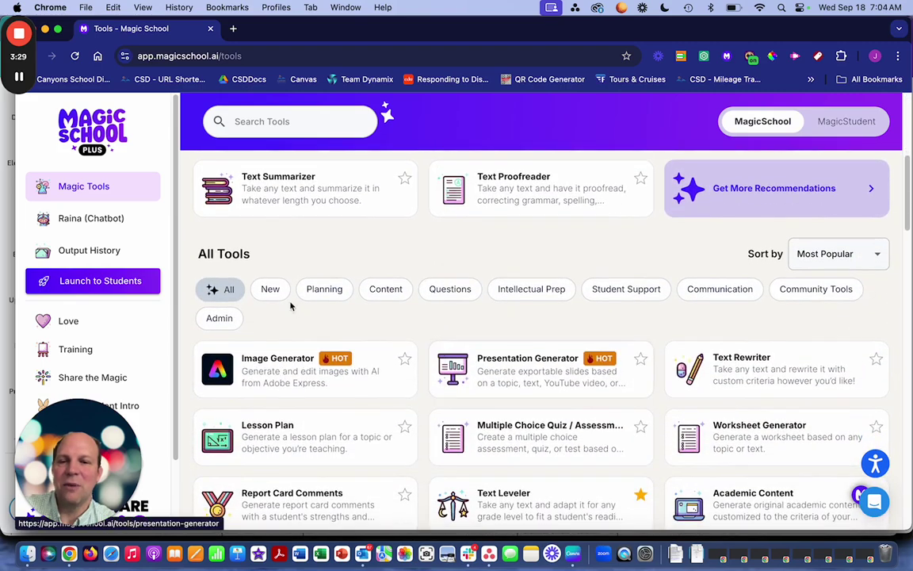
- Star the Presentation Generator card so it joins the Favorites tools
scroll(387, 313, up, 5)
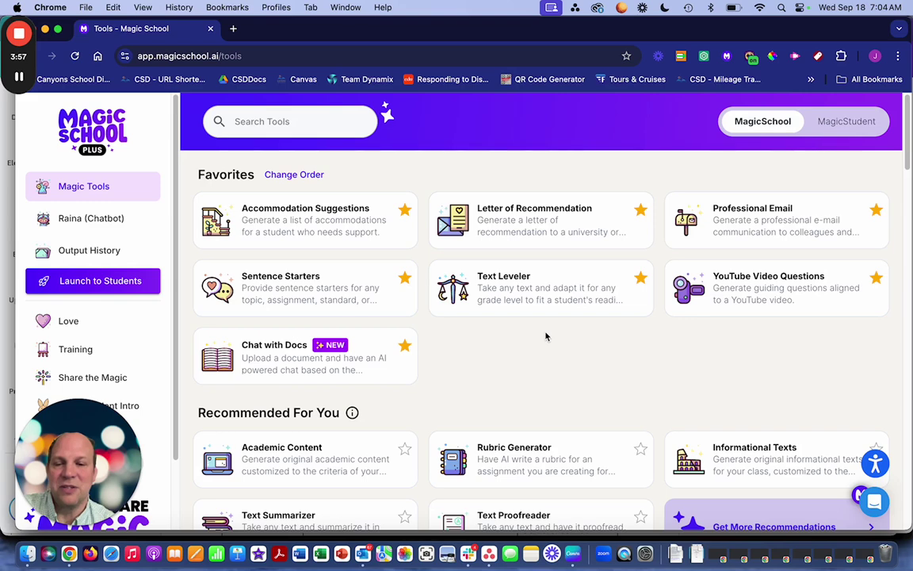
scroll(545, 337, down, 10)
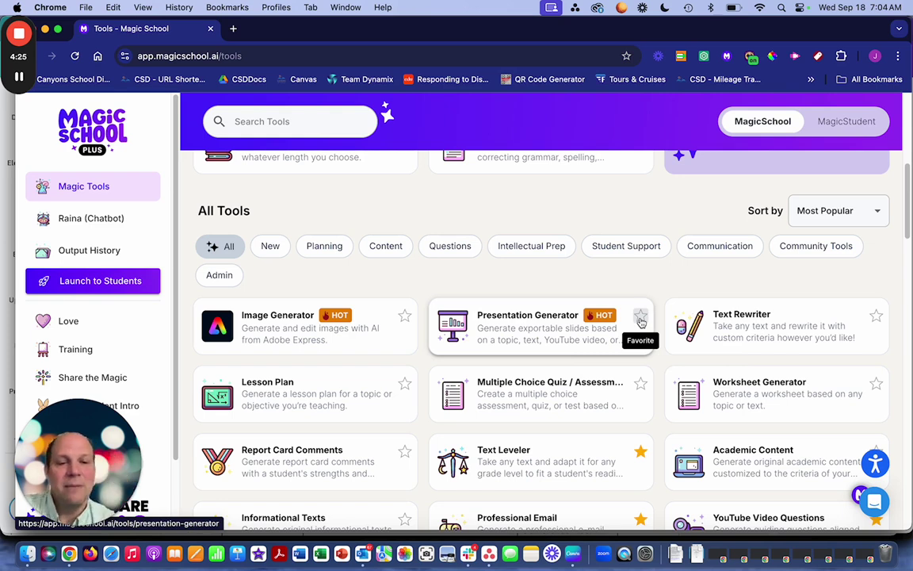
click(641, 318)
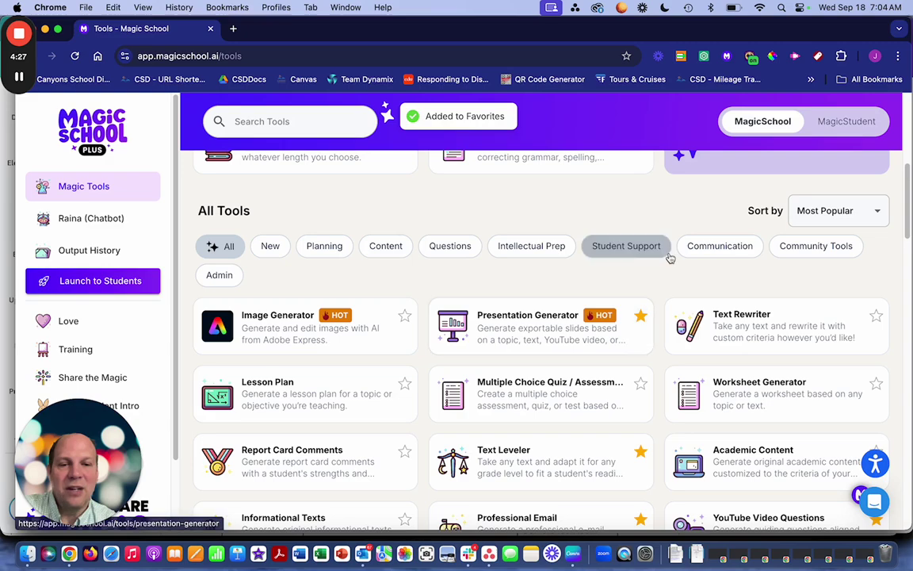
scroll(662, 284, up, 10)
scroll(662, 284, down, 1)
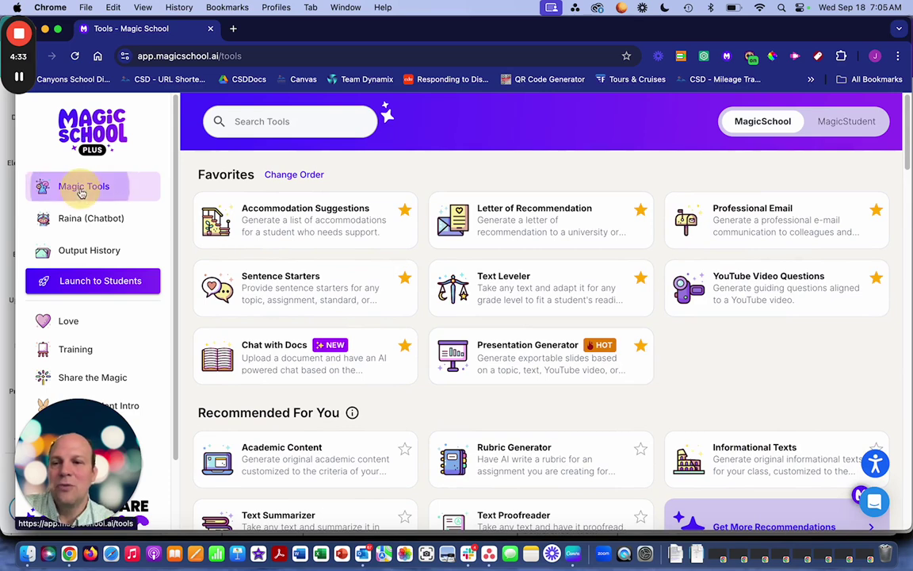
- Glance at Raina, cancel the favorites Change Order dialog, and open Professional Email
click(85, 226)
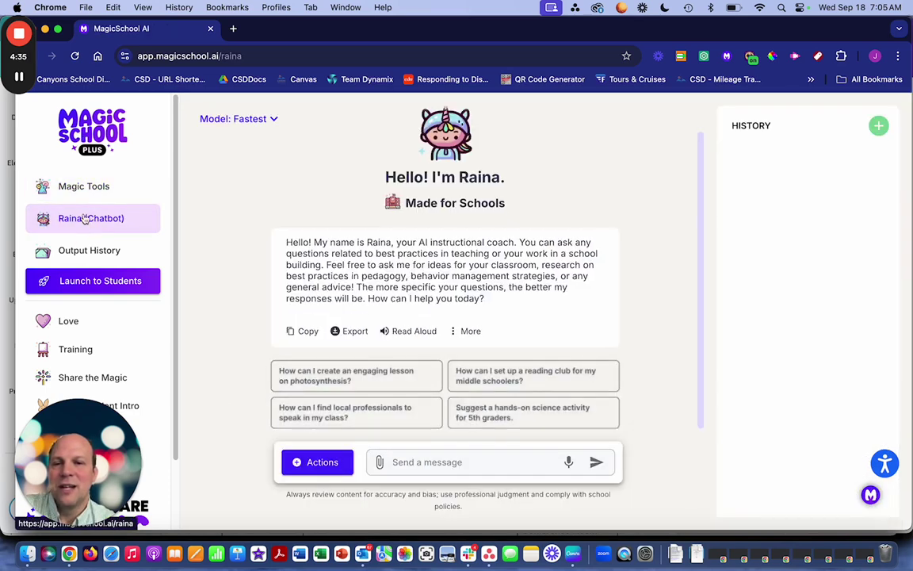
click(84, 189)
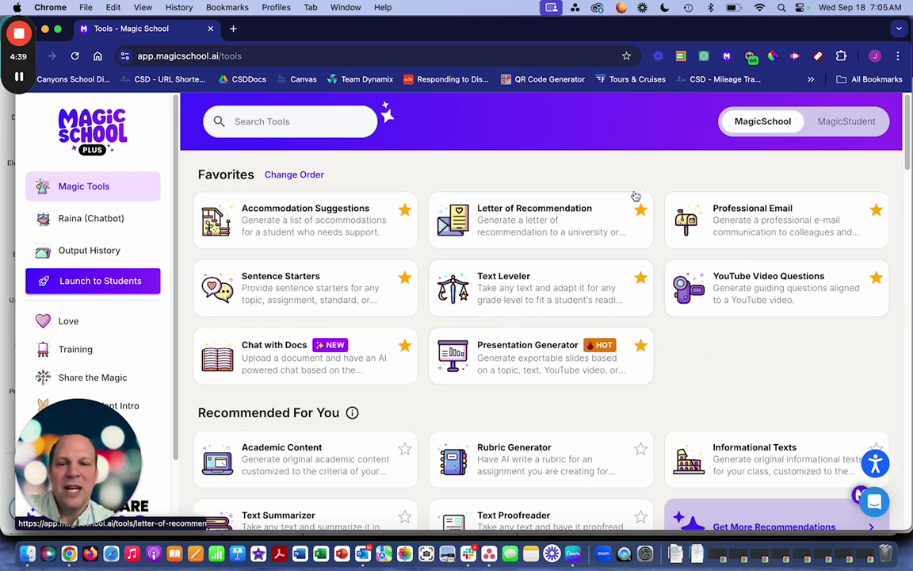
click(308, 176)
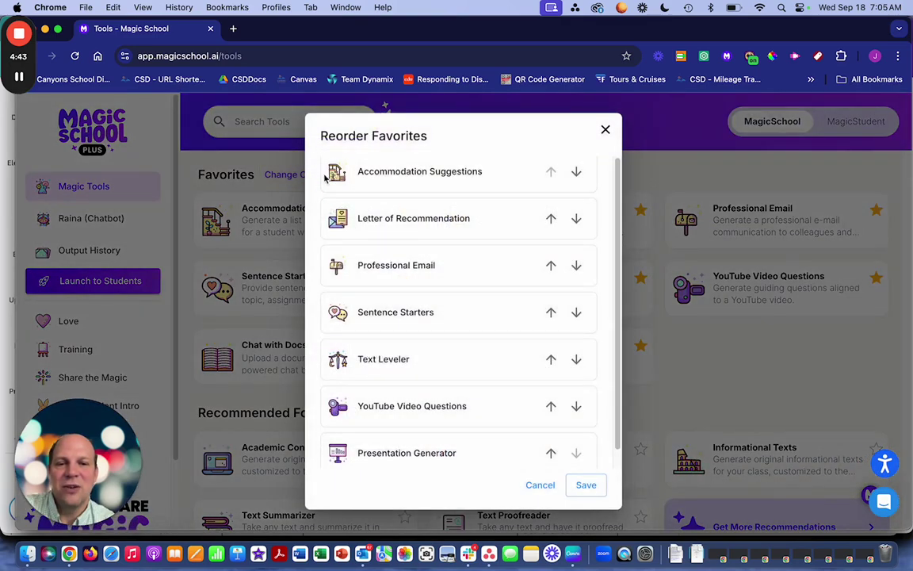
click(540, 486)
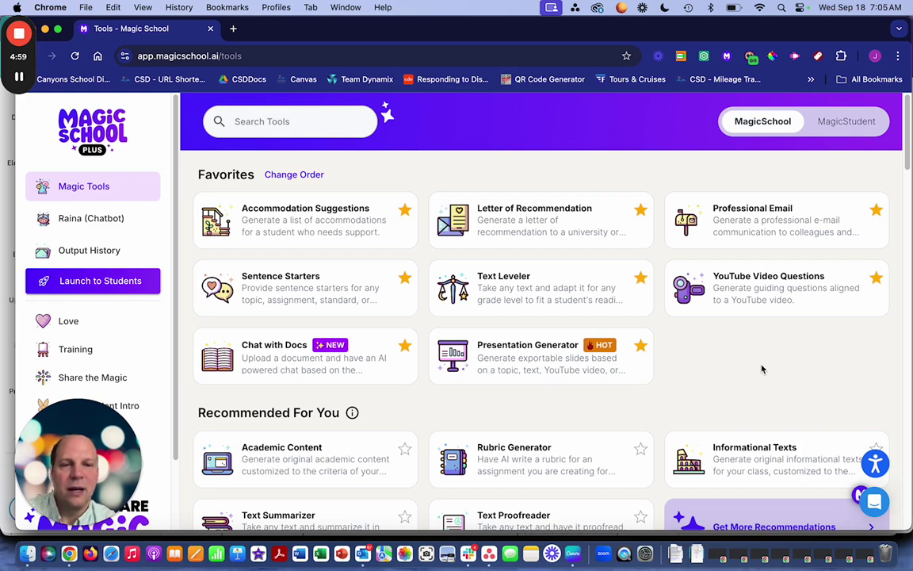
click(777, 232)
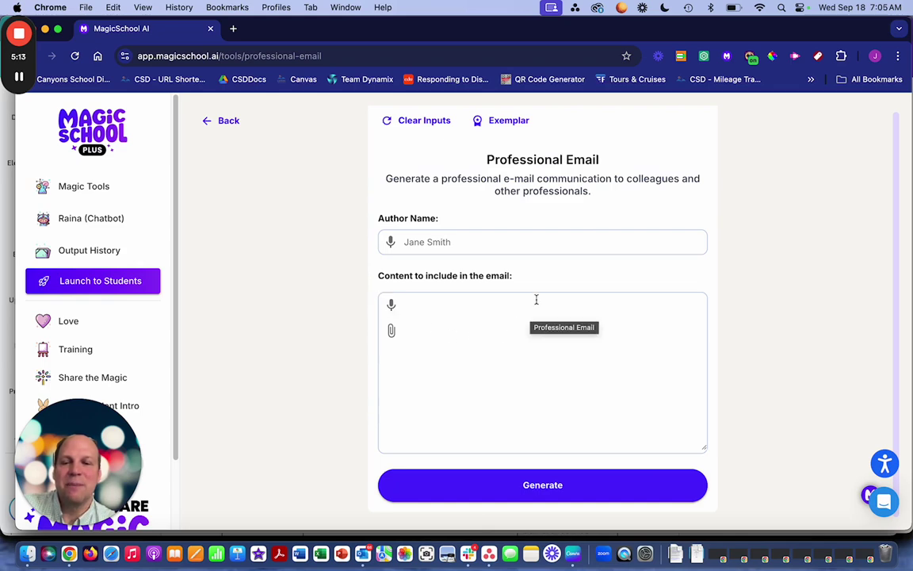
- Preview the Rubric Generator form, then go back to the Magic Tools list
click(219, 122)
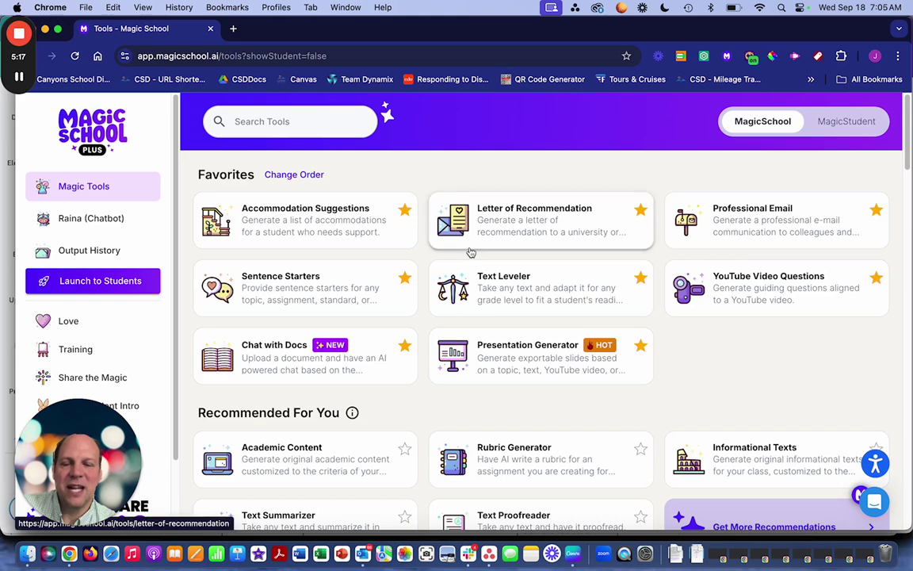
scroll(728, 374, down, 1)
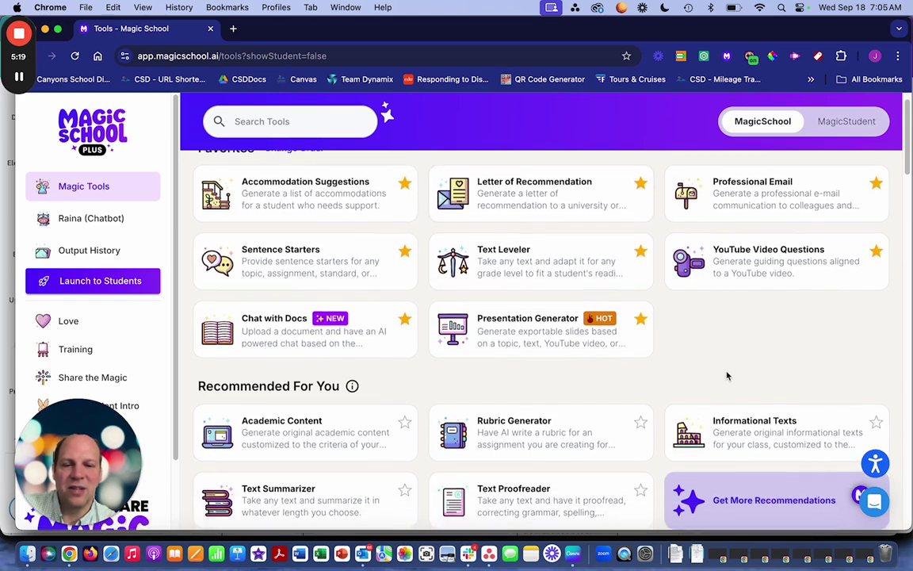
click(582, 424)
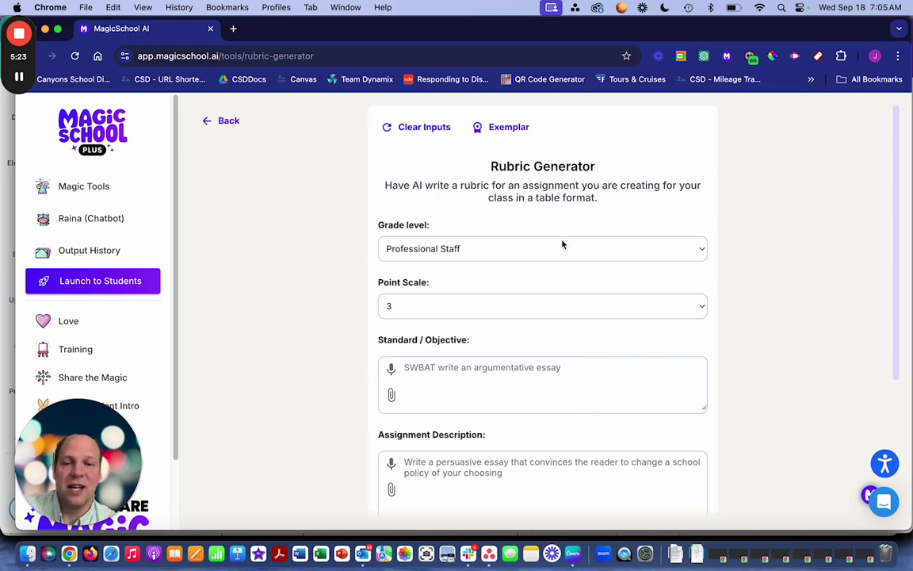
scroll(563, 329, down, 5)
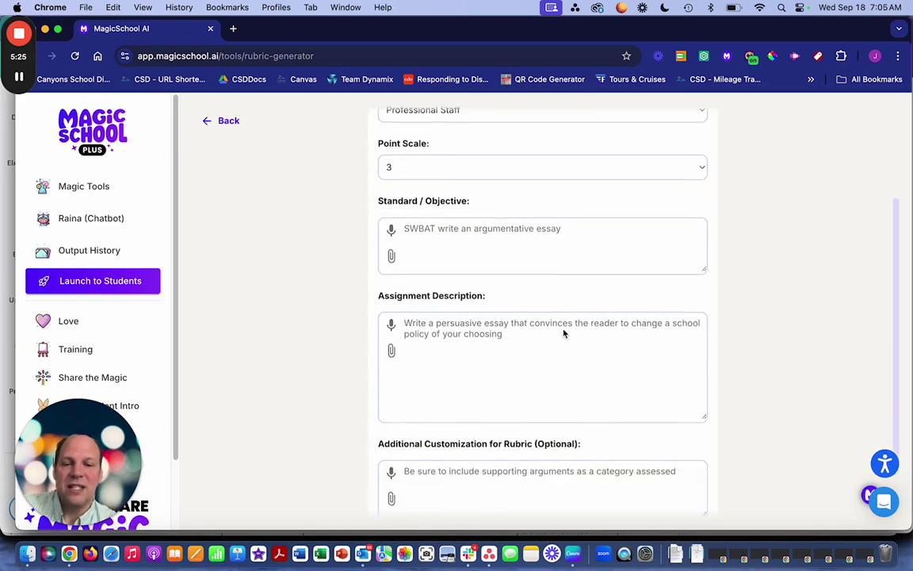
scroll(563, 329, up, 5)
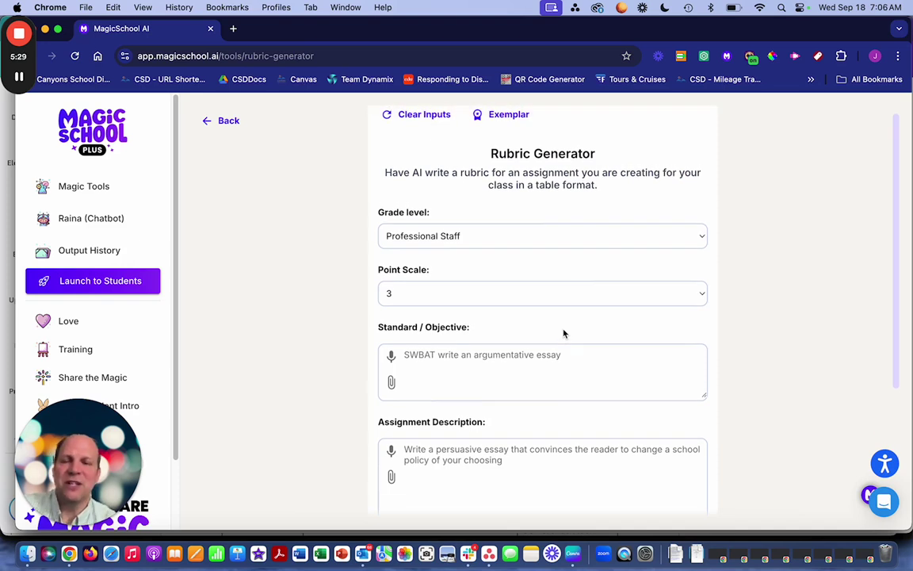
click(220, 123)
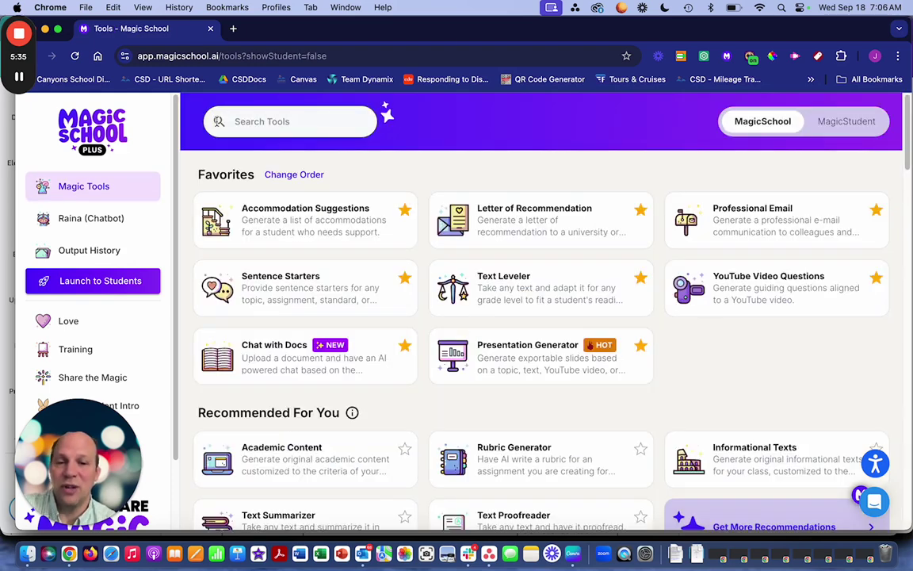
- Open Professional Email and fill Author Name using autofill plus the typed surname
click(728, 225)
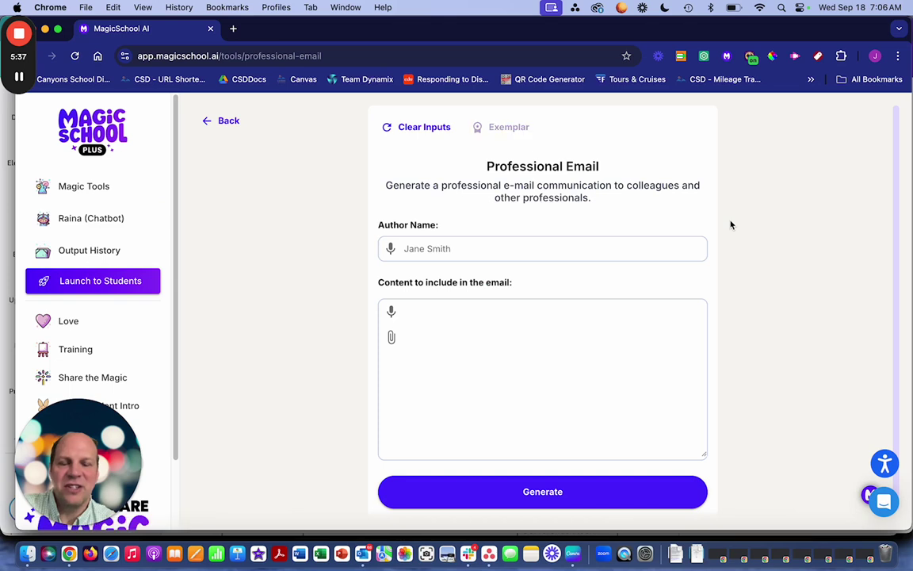
click(581, 249)
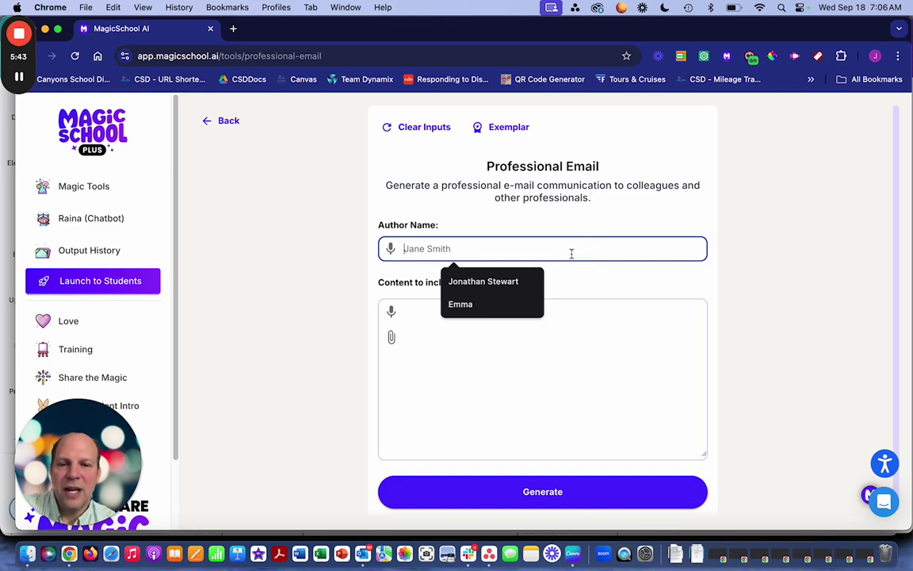
click(472, 304)
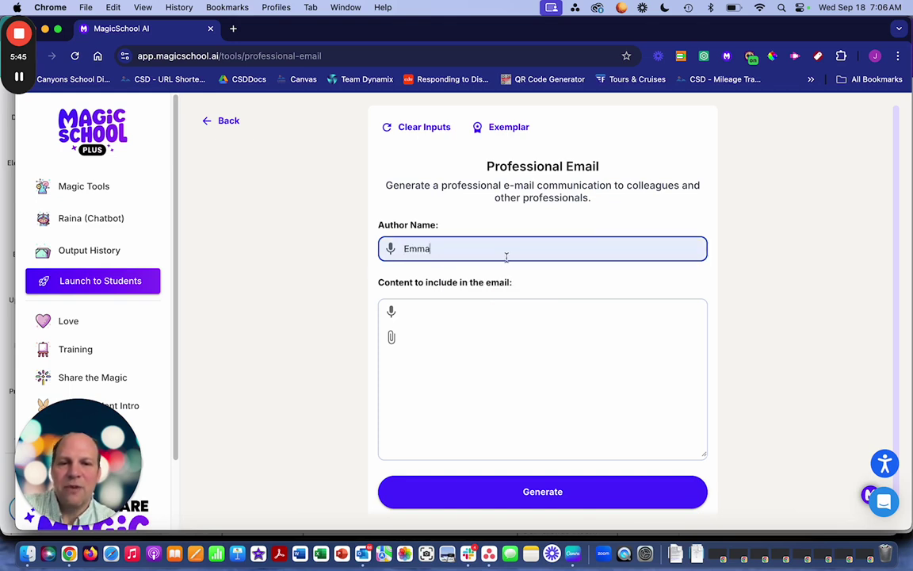
text(Moss)
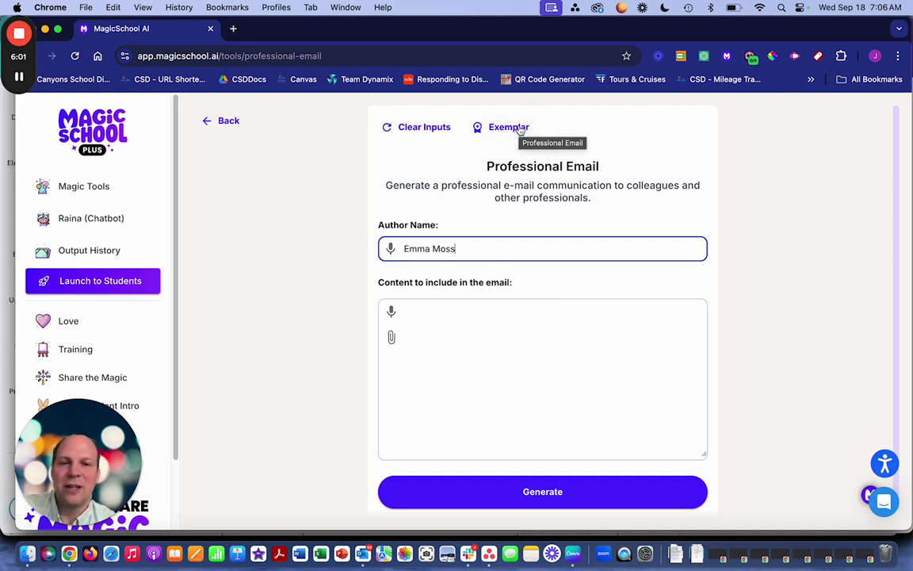
- Load the Exemplar email, check the attachment options, then delete the sample email text
click(508, 127)
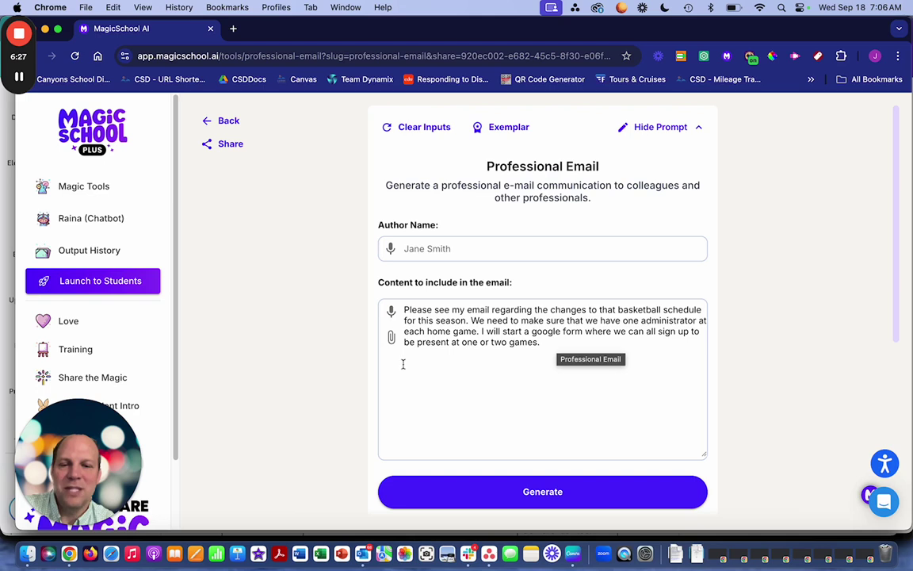
click(391, 337)
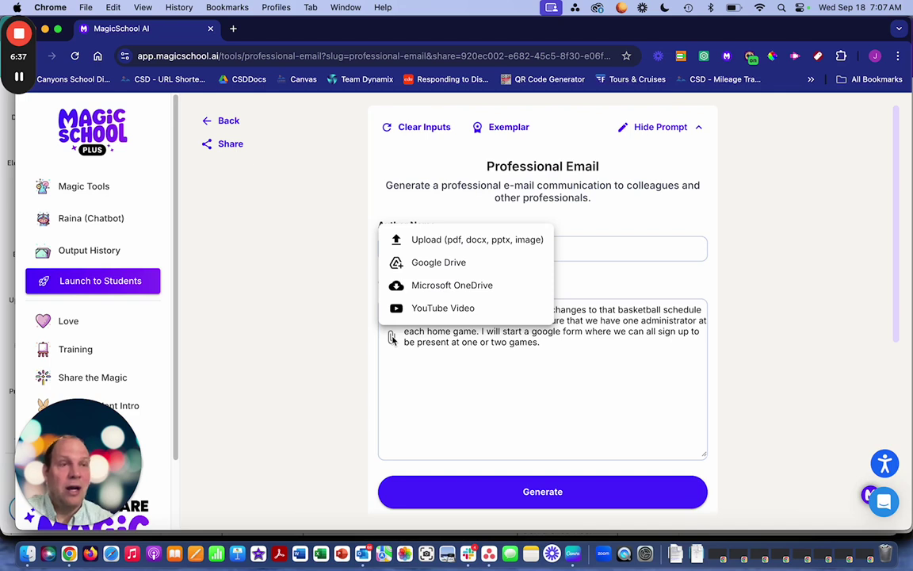
click(638, 366)
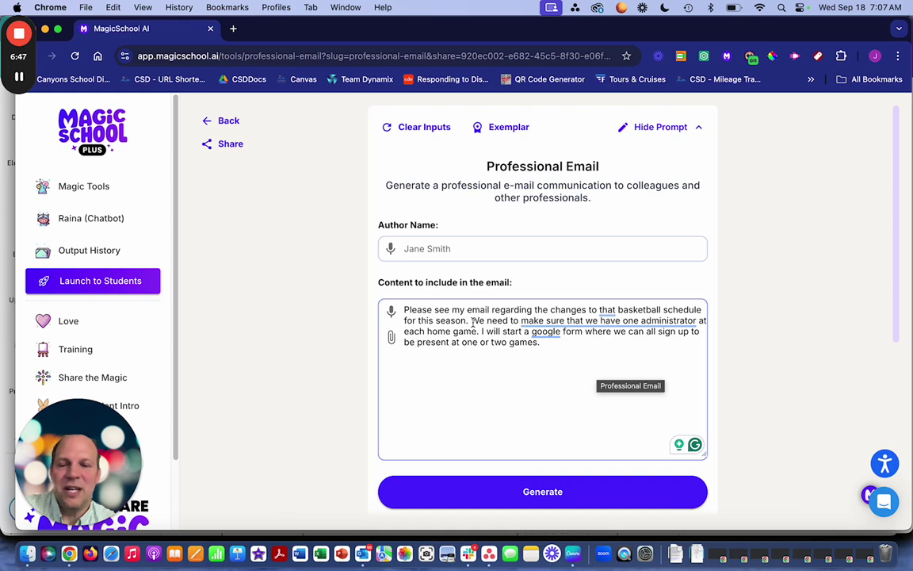
click(389, 343)
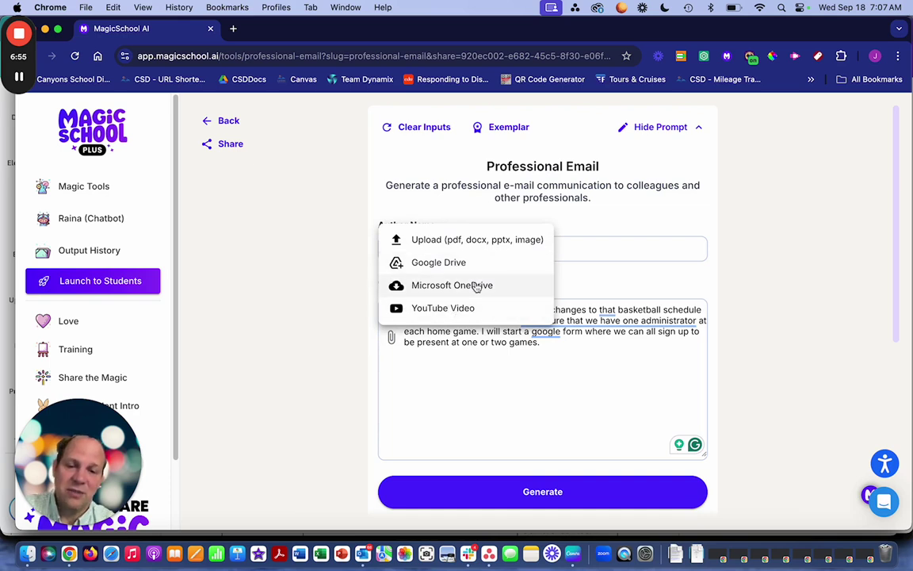
click(784, 369)
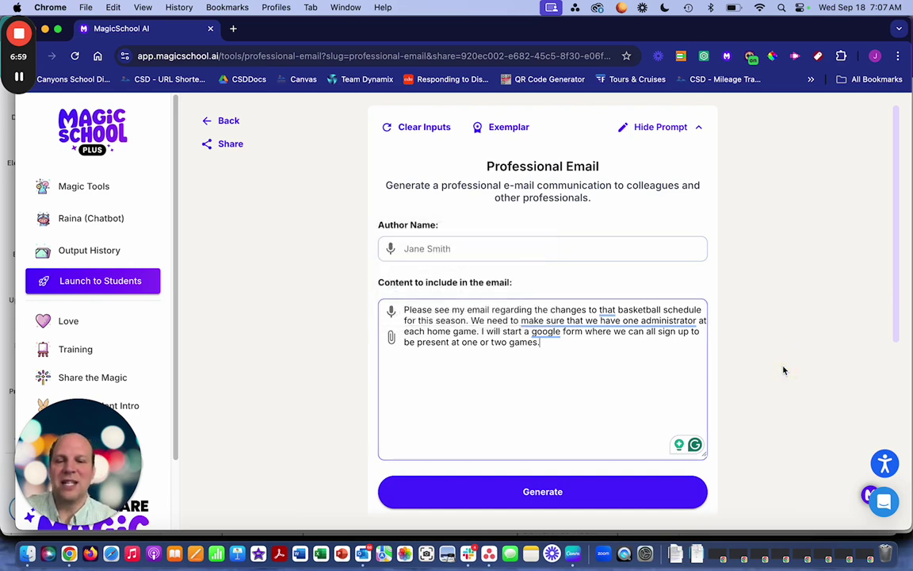
triple_click(601, 353)
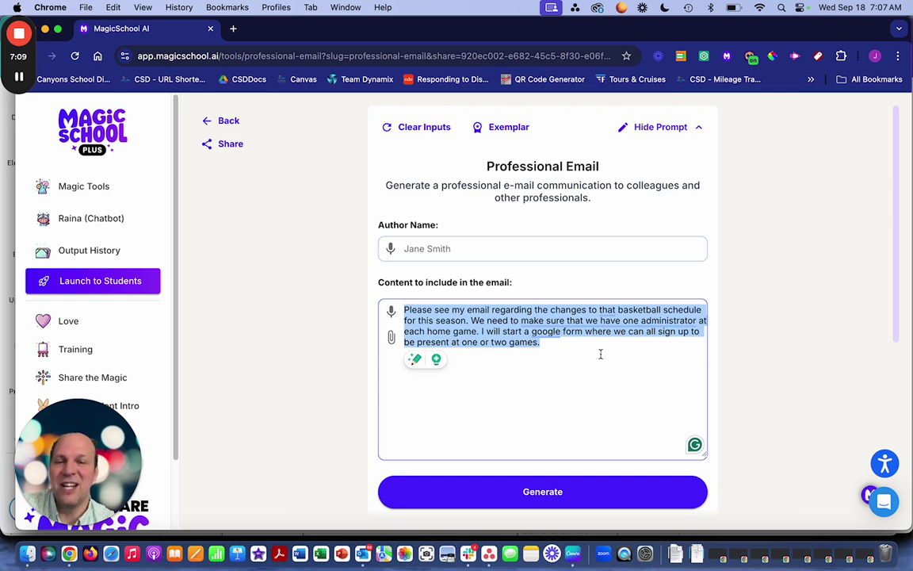
key(BackSpace)
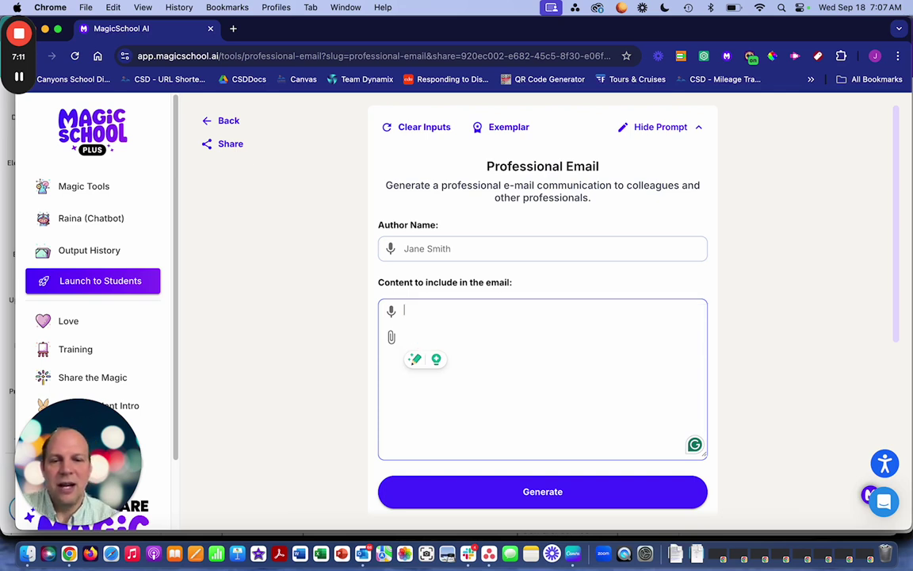
- Clear the form and re-enter the author's name from autofill plus the surname
click(412, 125)
click(455, 258)
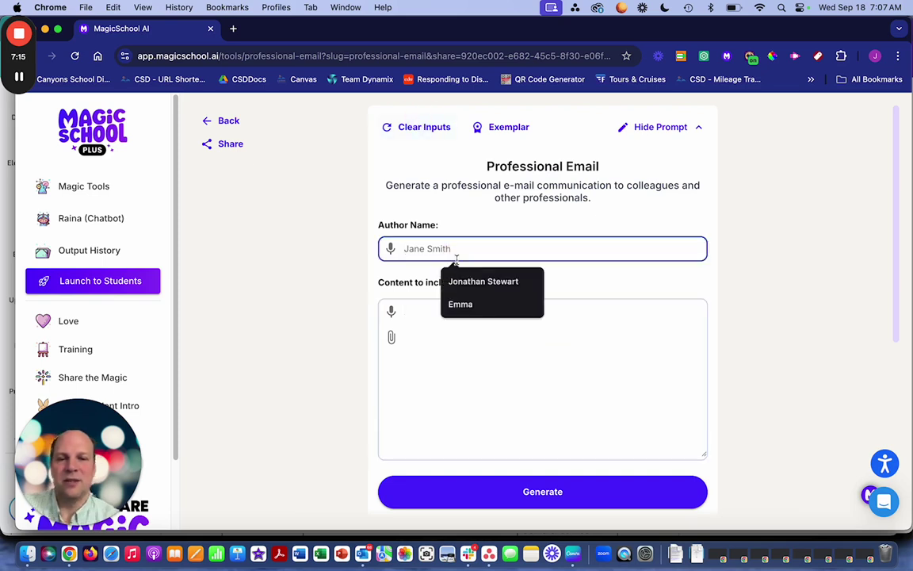
click(474, 307)
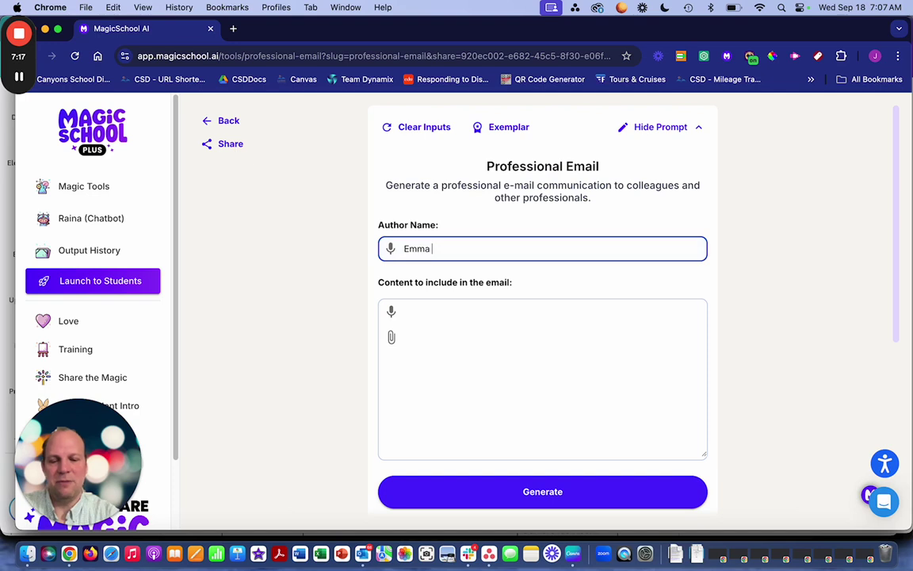
text(Moss)
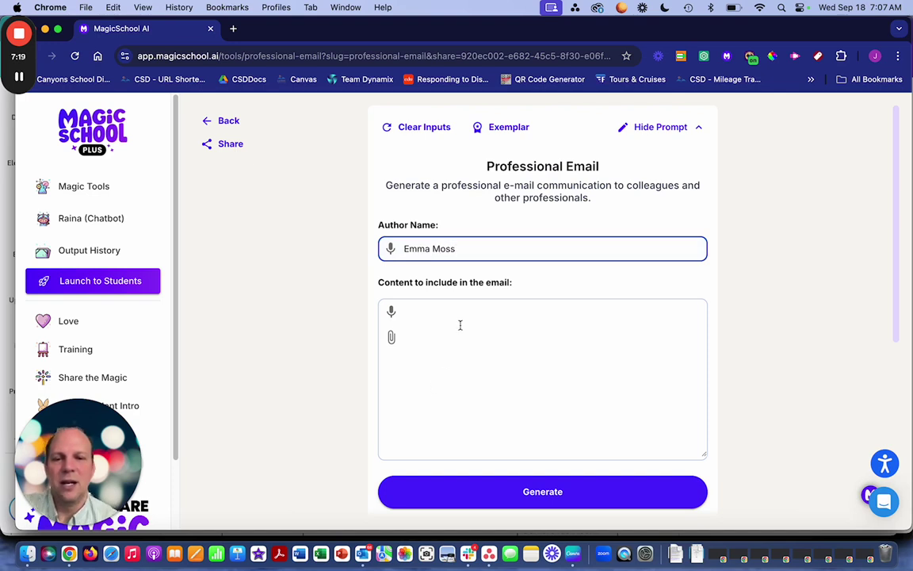
- Write content about being ready for next week's AI professional development rollout meeting
click(459, 323)
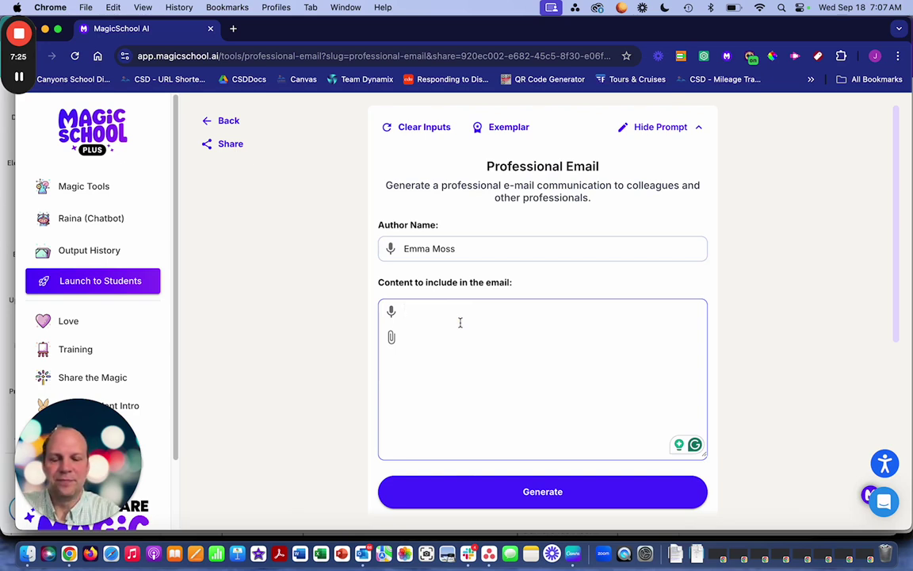
text(I need)
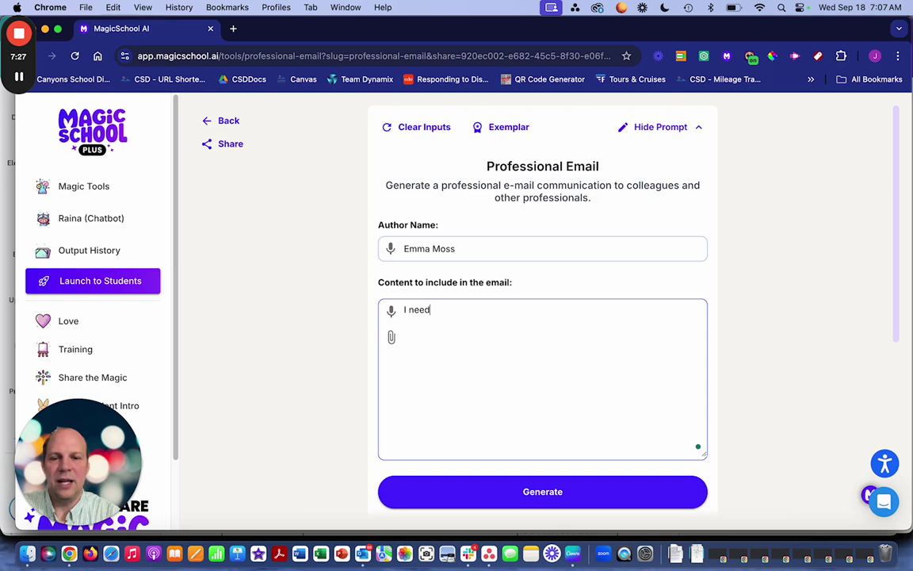
text( to make s)
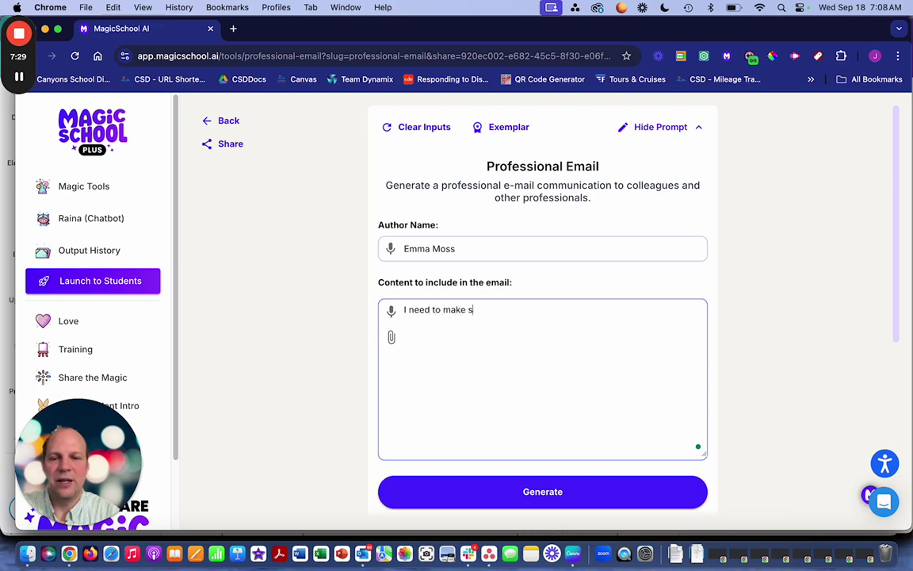
text(ure we are ready for the)
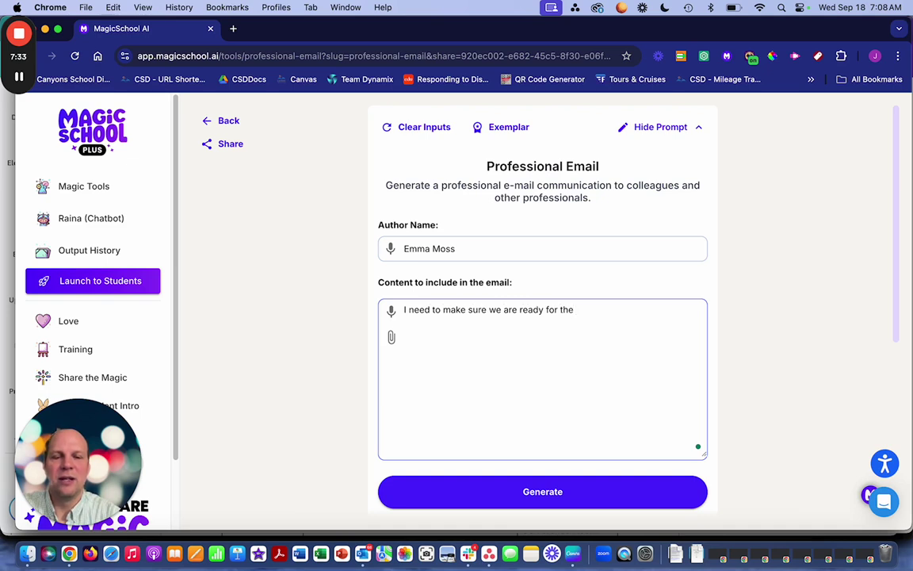
text(mee)
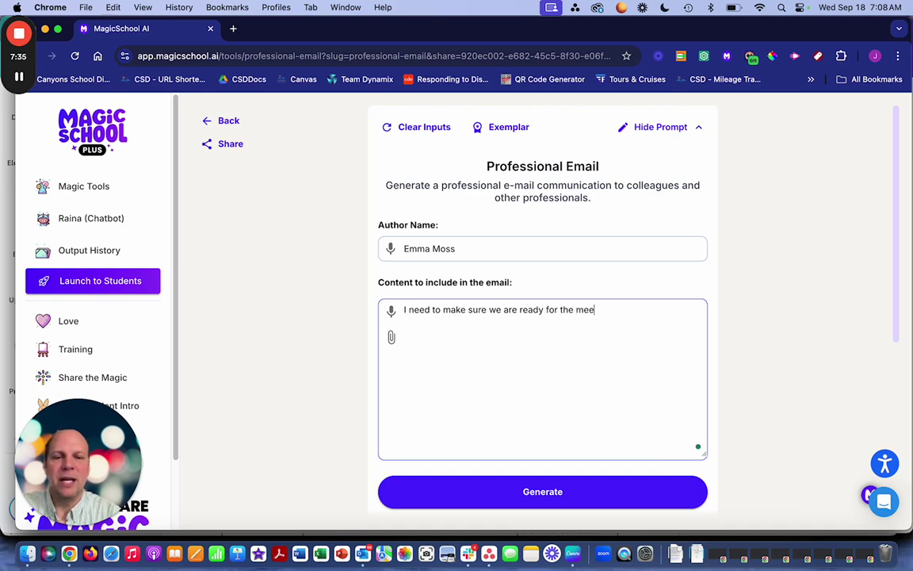
text(ting next)
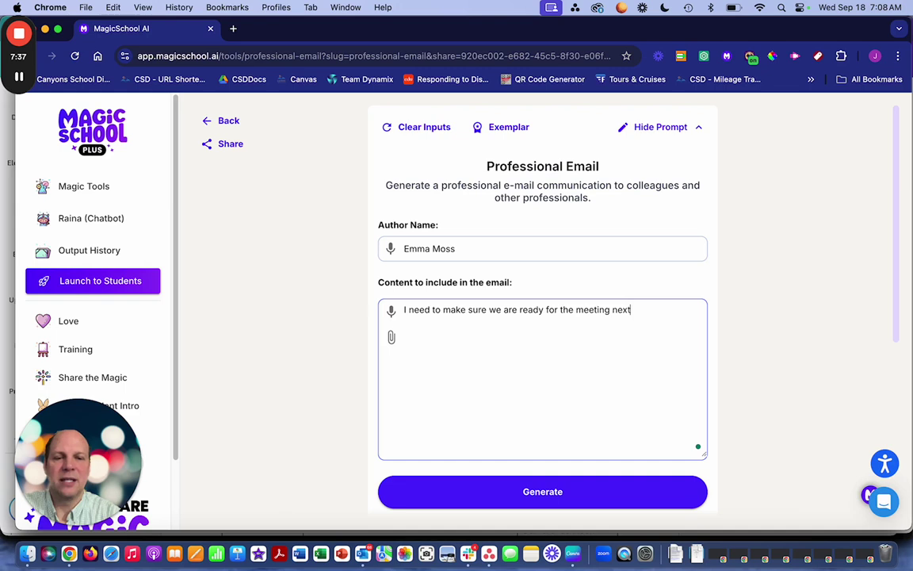
text( week about the )
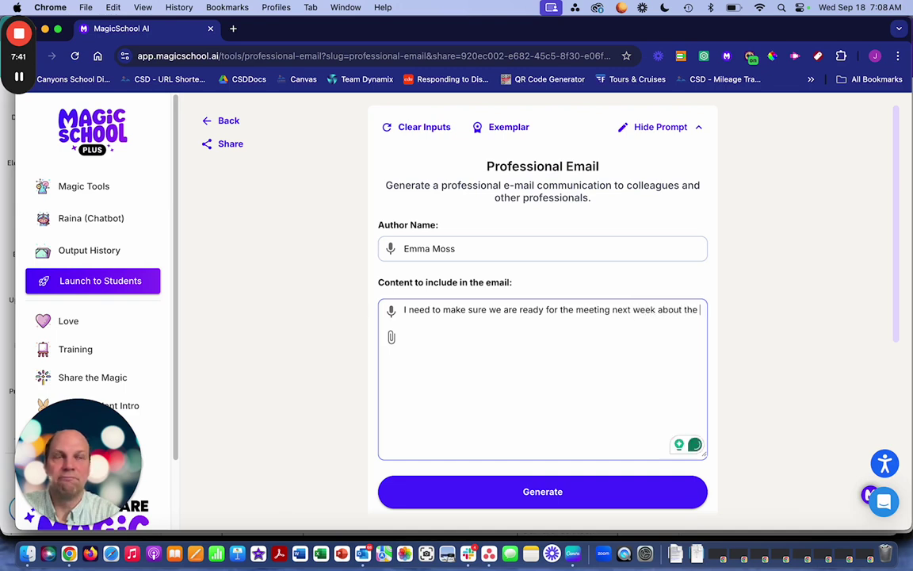
text(AI)
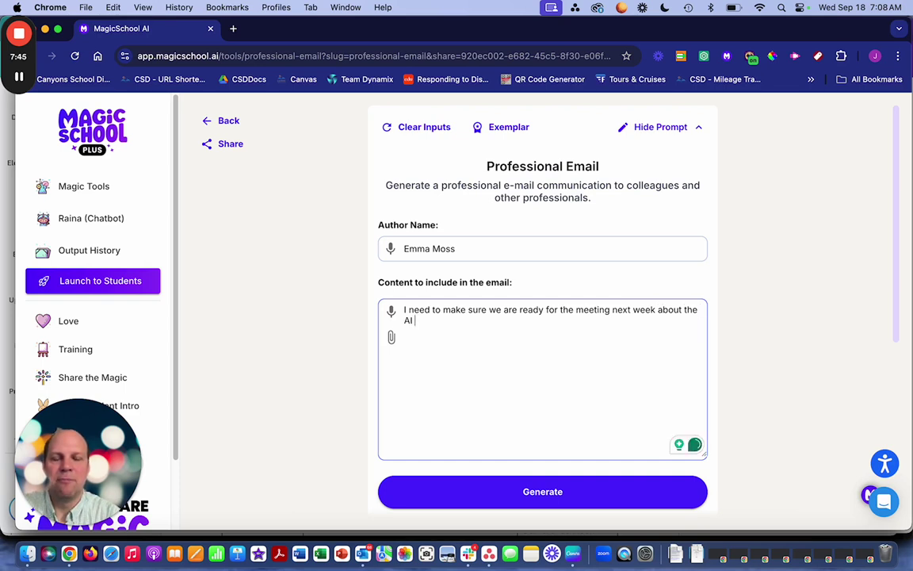
text( profession)
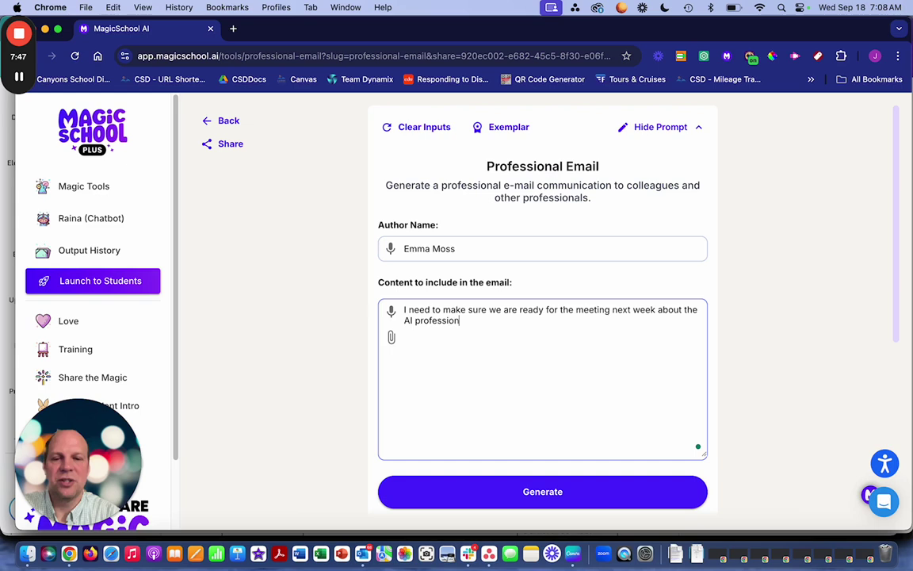
text(al developm)
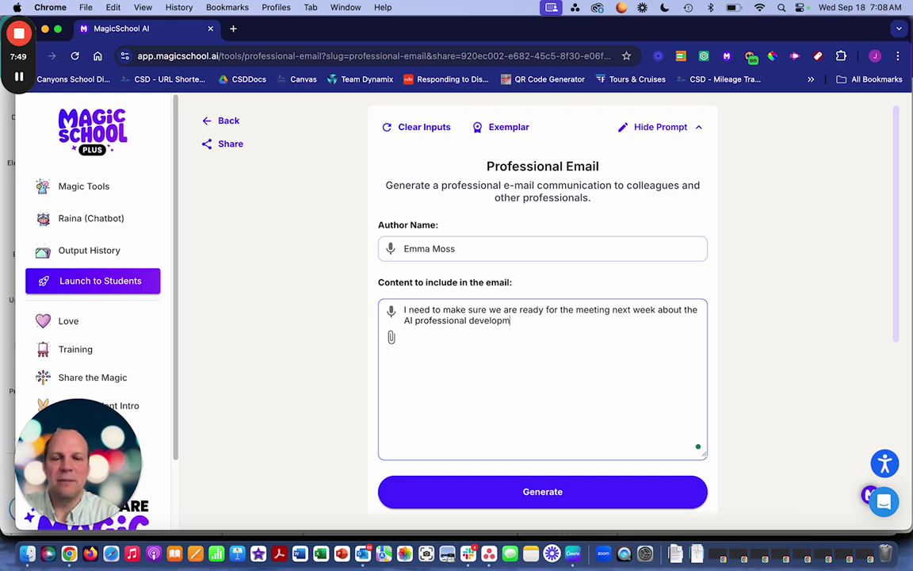
text(ent ro)
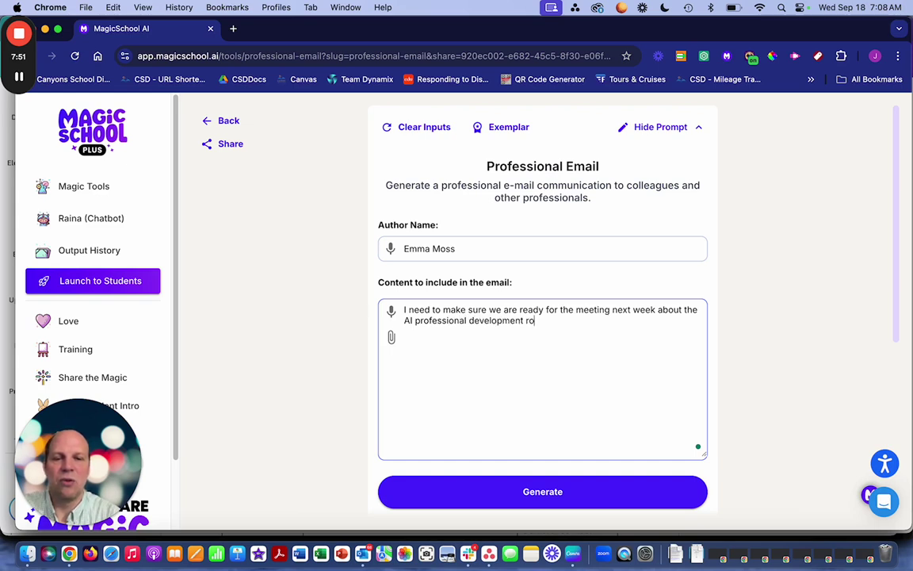
text(llout. )
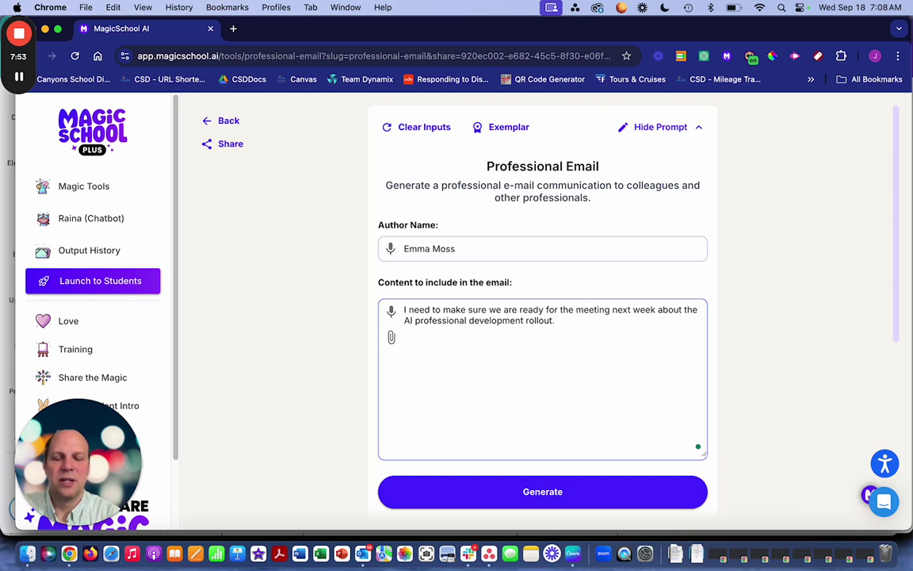
text(Make sure t)
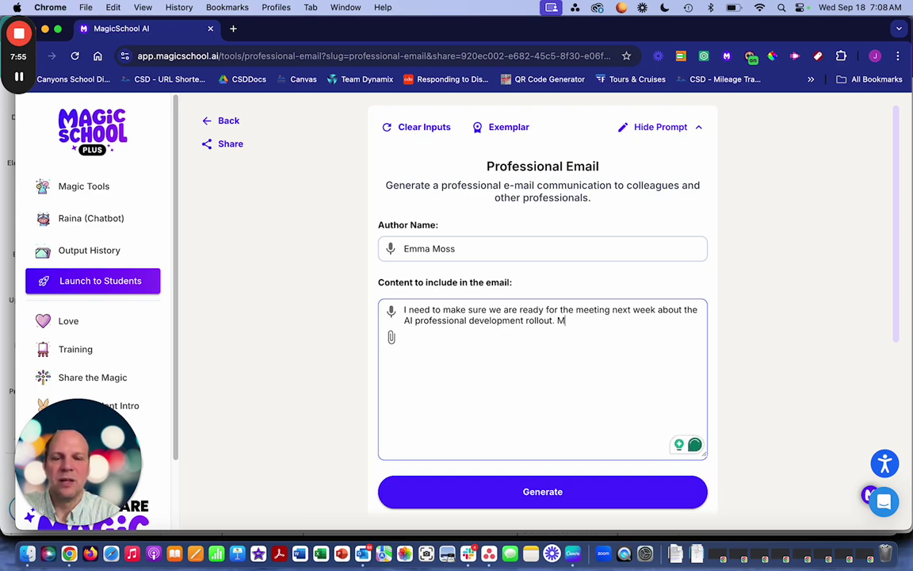
text(his)
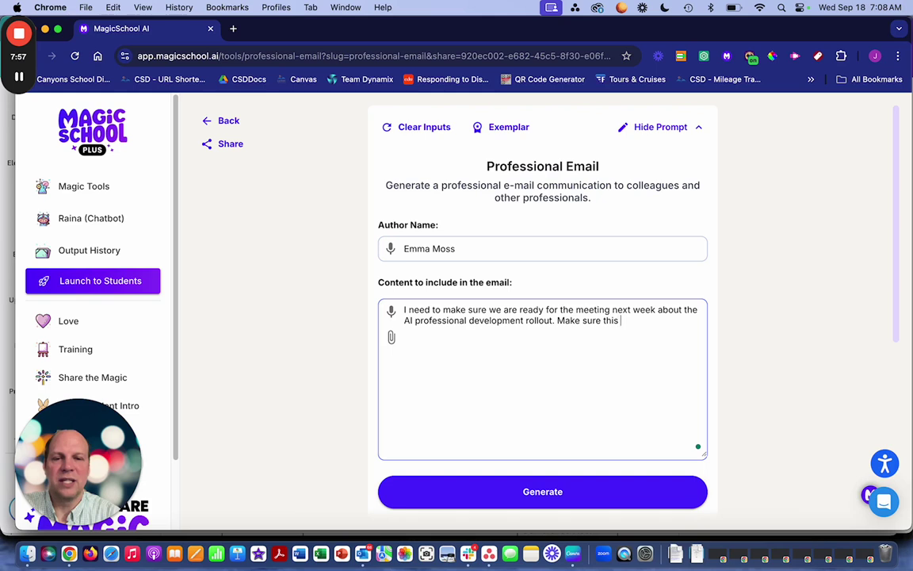
- Replace the author field with the correctly capitalised full name
triple_click(462, 246)
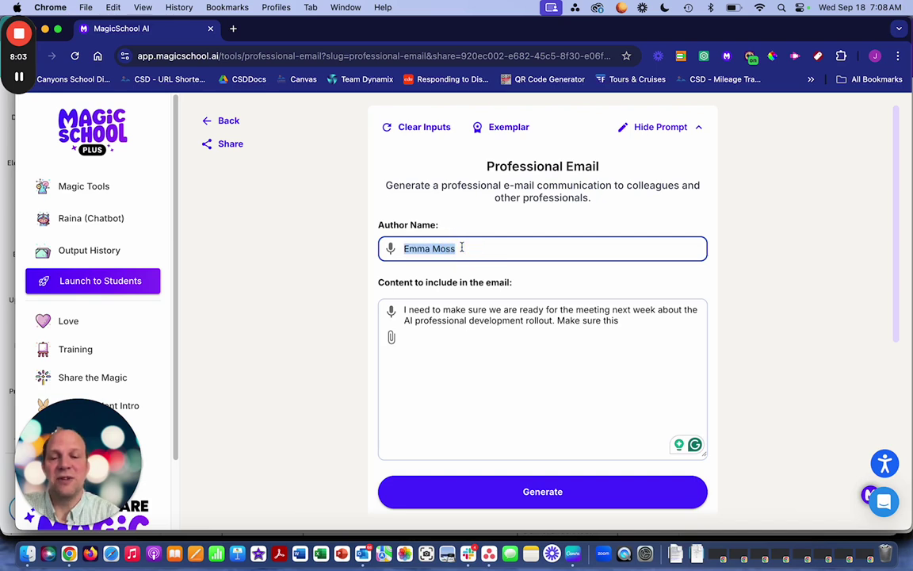
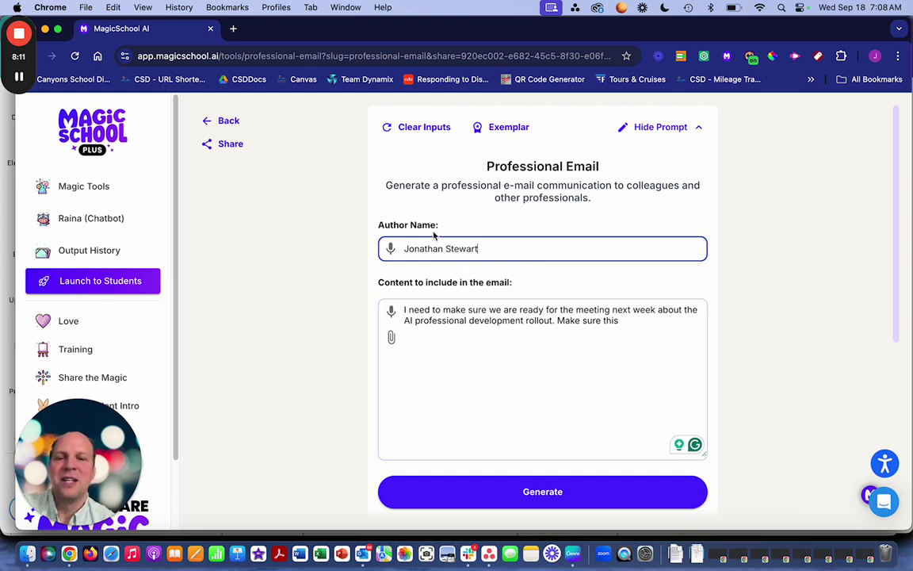
drag(378, 224, 432, 226)
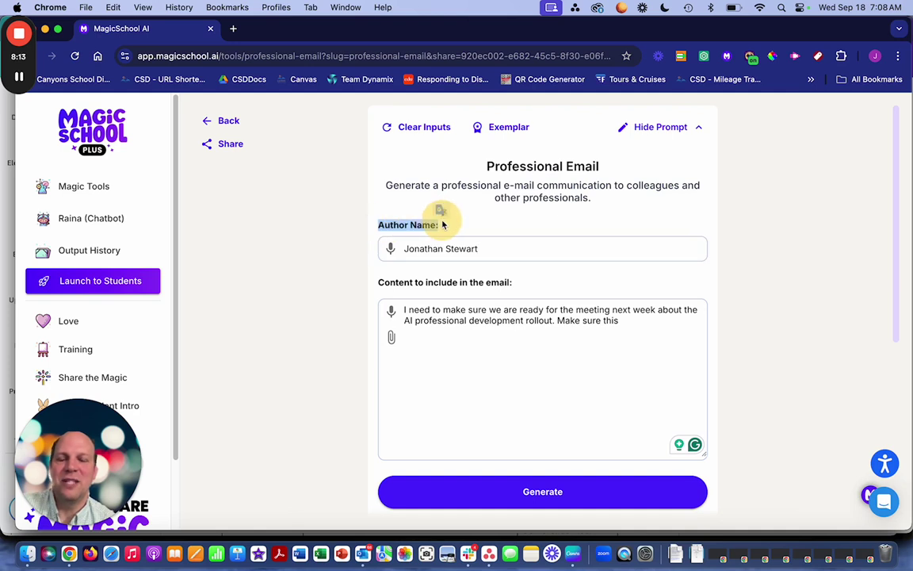
click(442, 225)
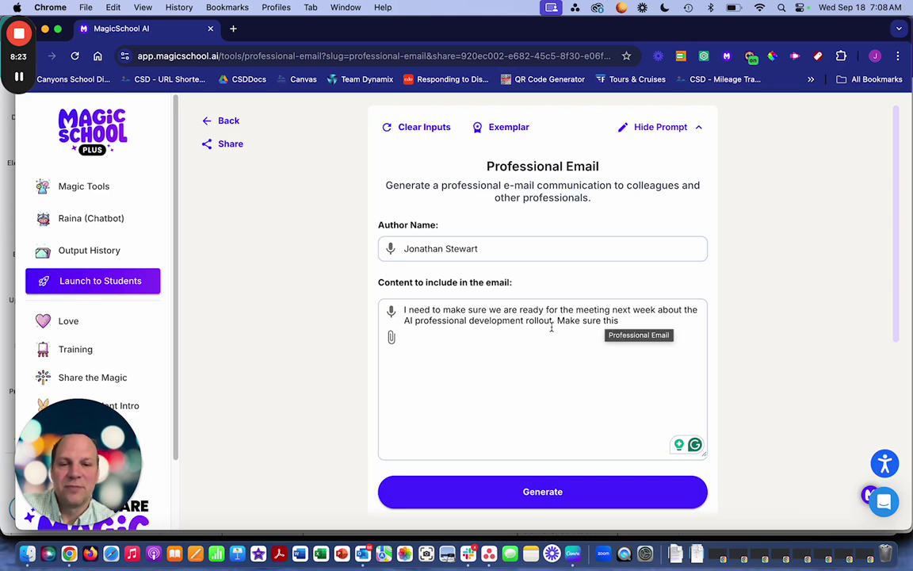
- Finish the content: principals start next week, teachers at month's end, students on October 1st
click(636, 317)
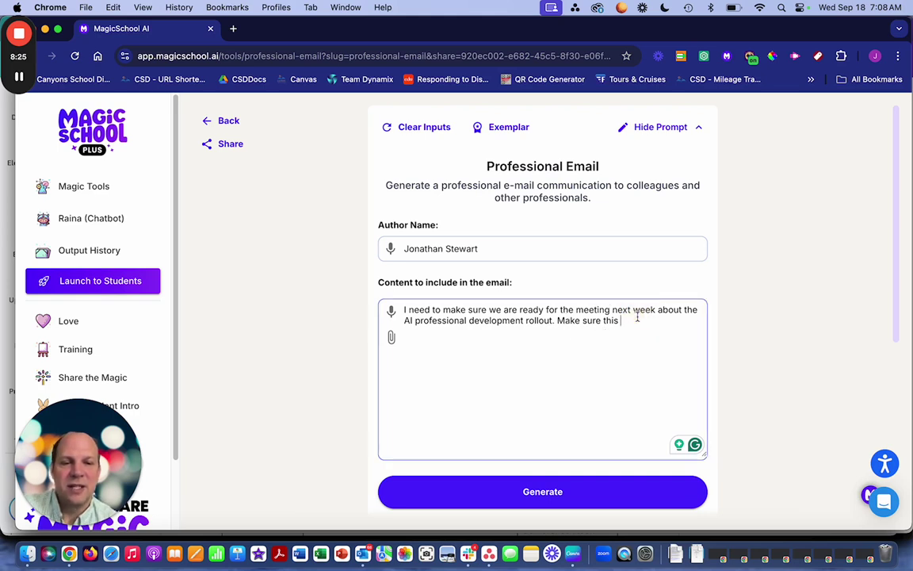
text(talk)
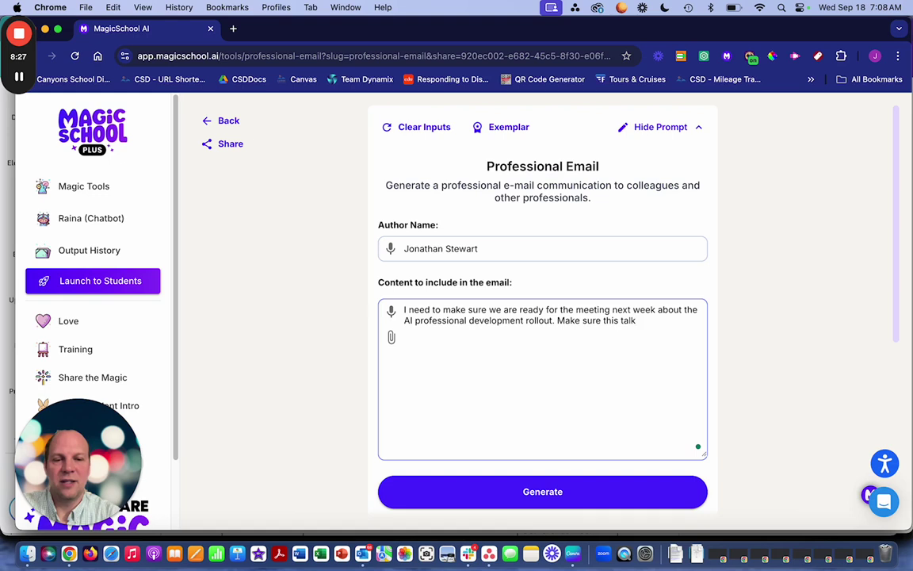
text(s about )
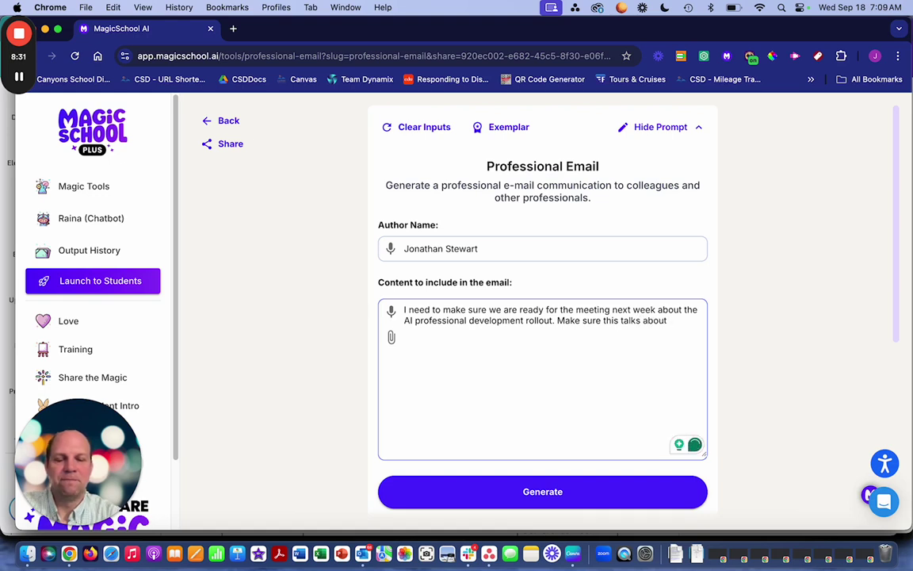
text(the )
text(sched)
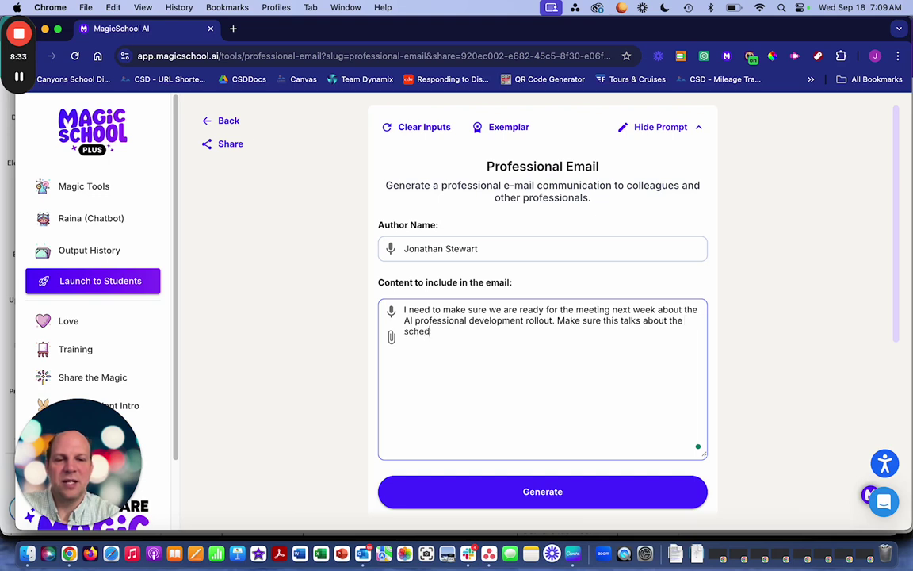
text(ule for princip)
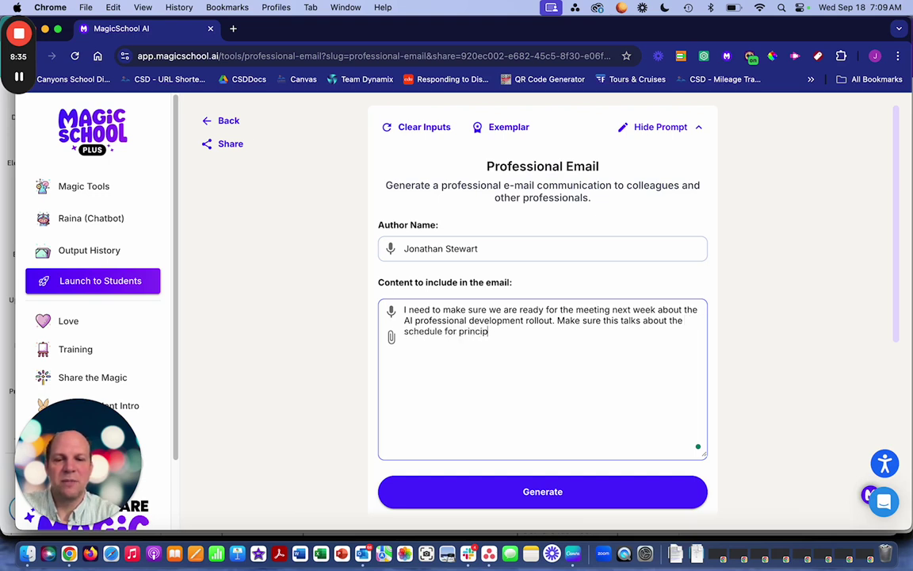
text(als, tea)
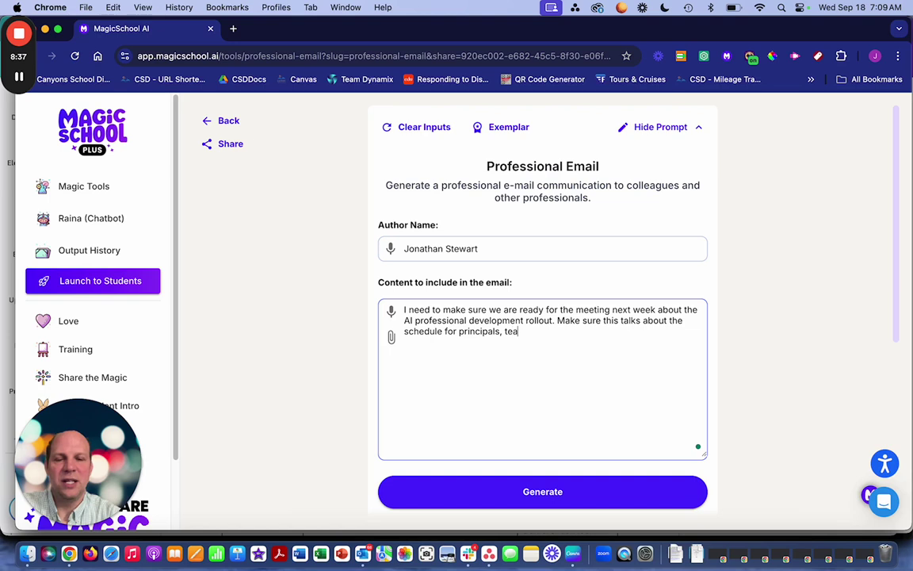
text(chers, and)
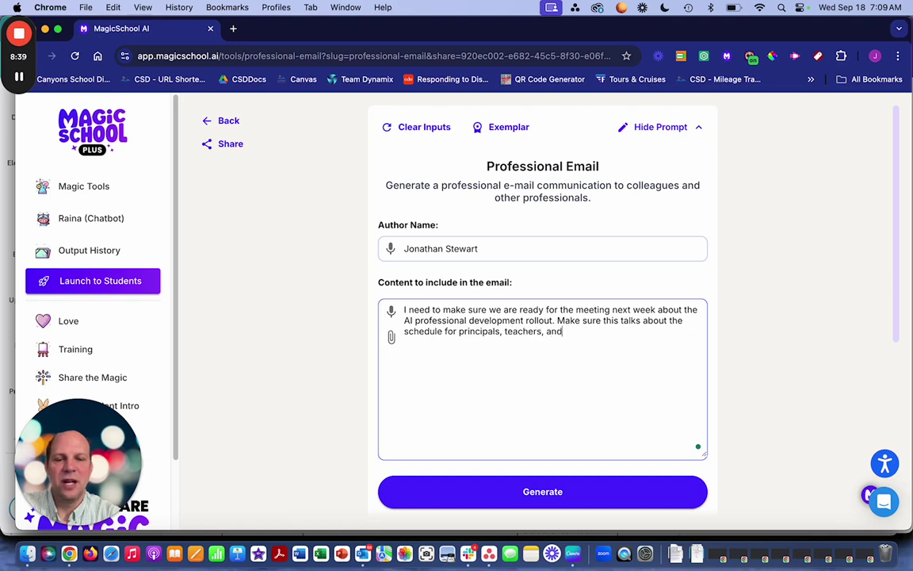
text( students. )
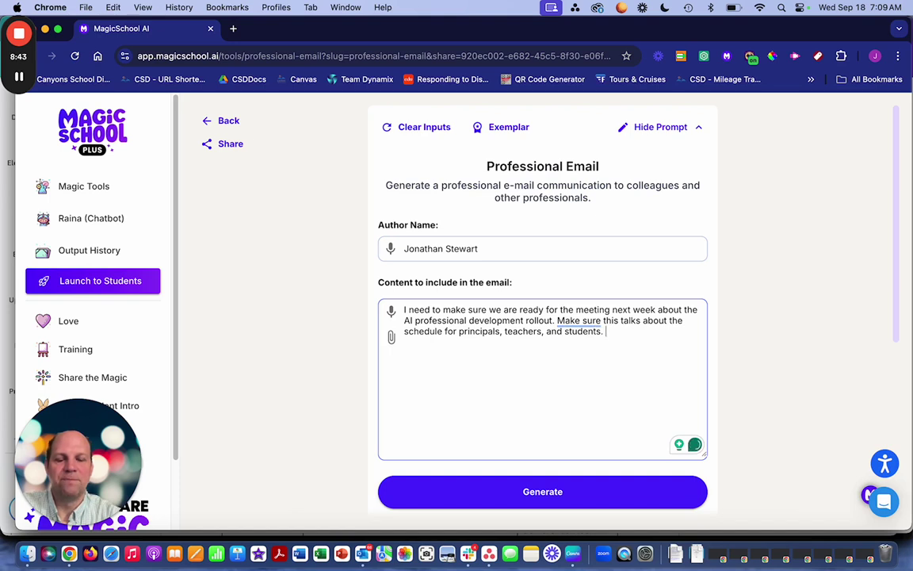
text(Principals )
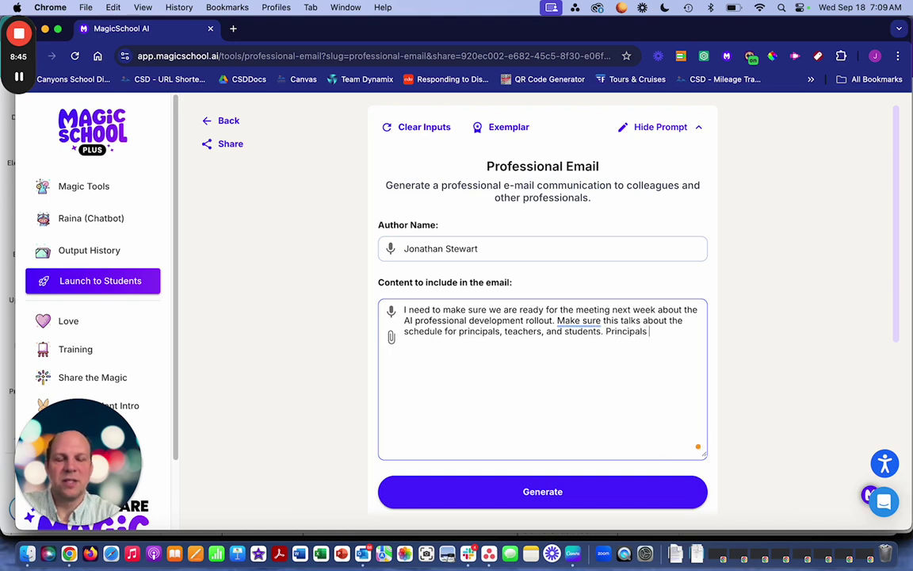
text(star)
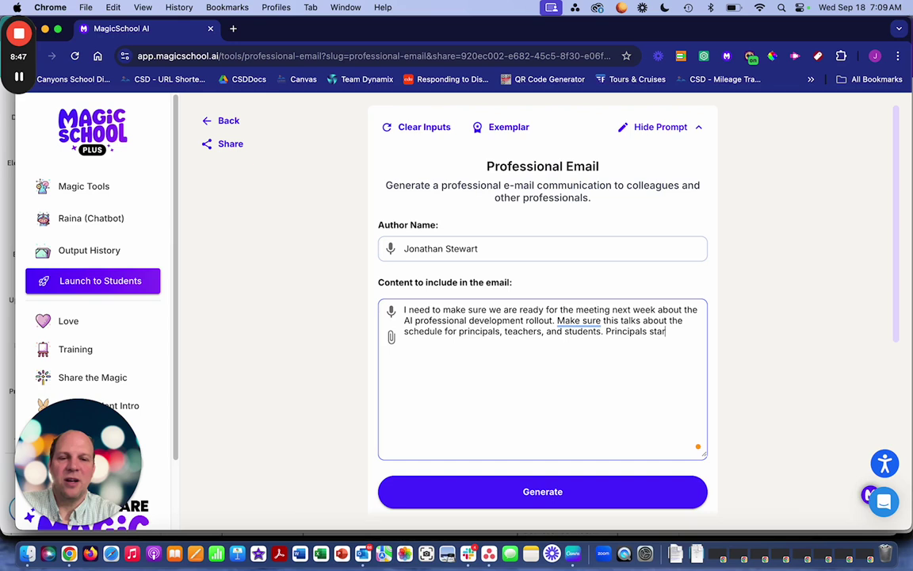
text(t next week)
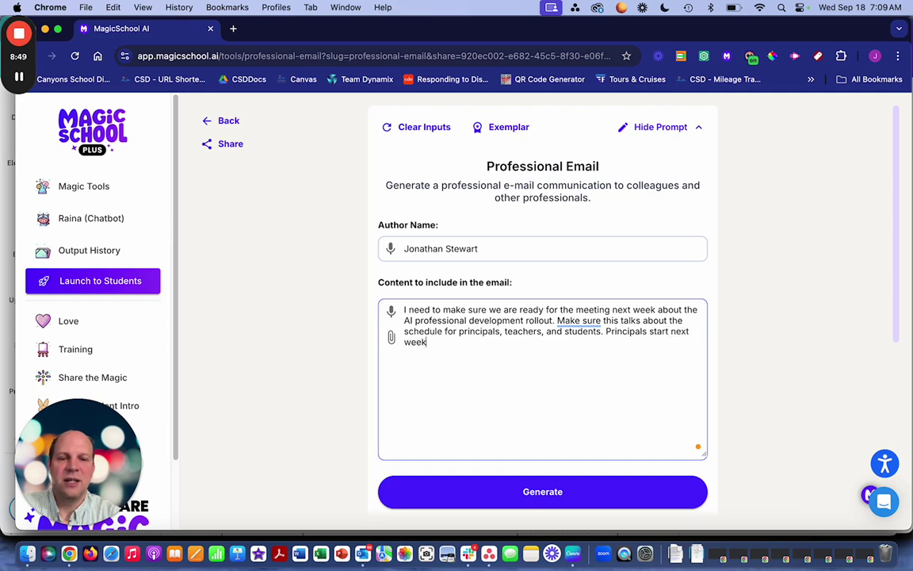
text(, teachers)
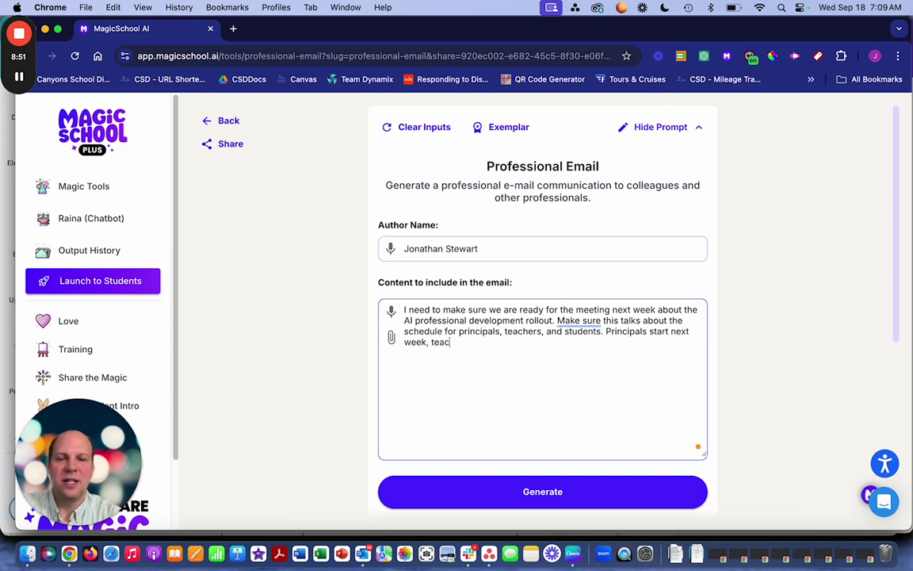
text( at)
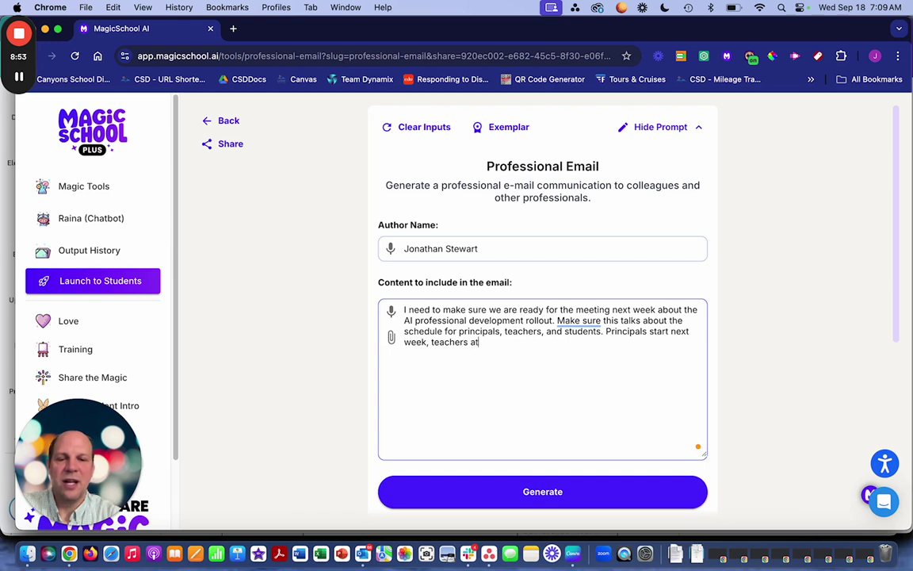
text( the  end of the month, a)
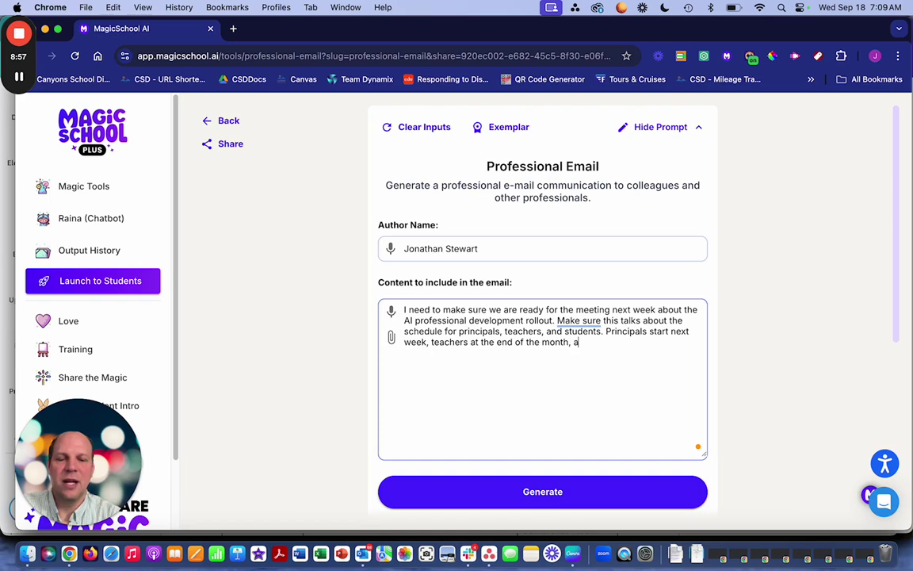
text(nd students)
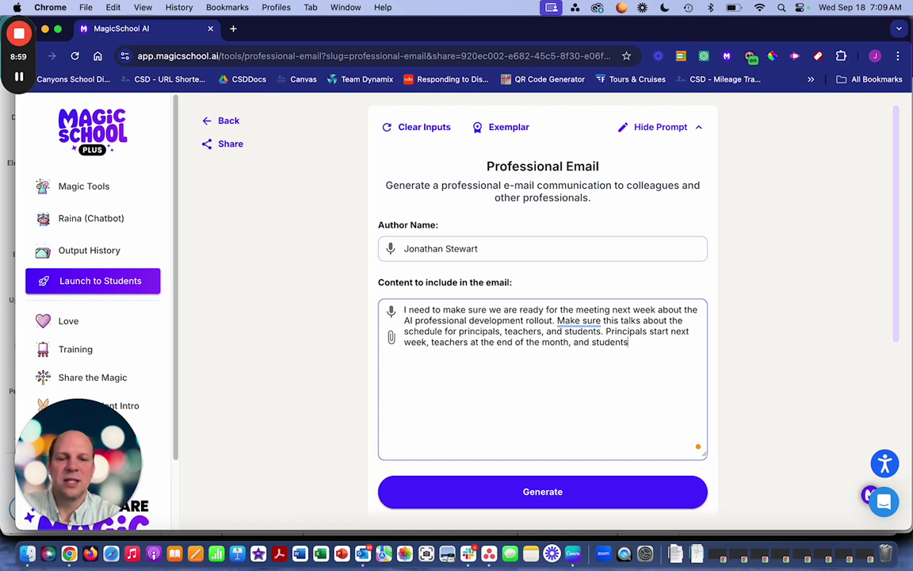
text( on October 1st.)
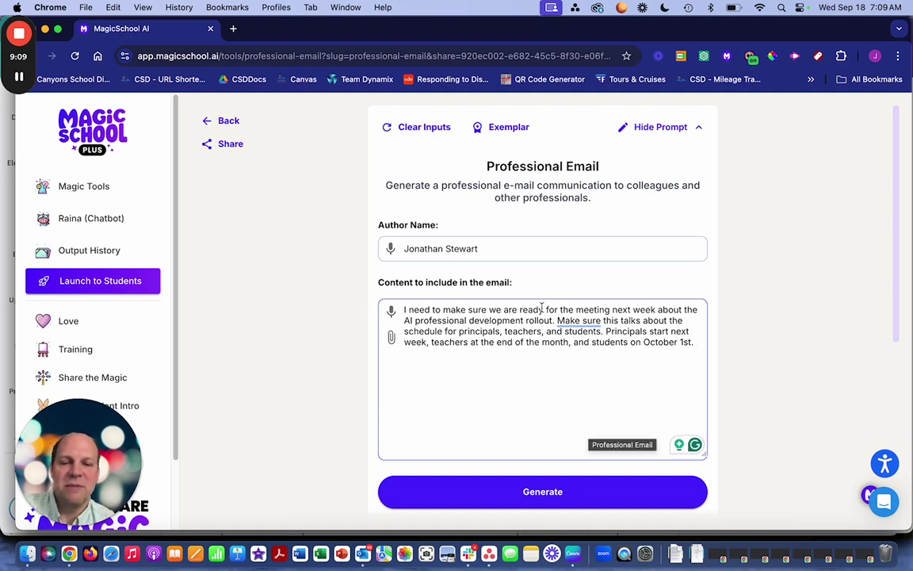
- Generate the email, then briefly reopen and collapse the prompt form
click(538, 493)
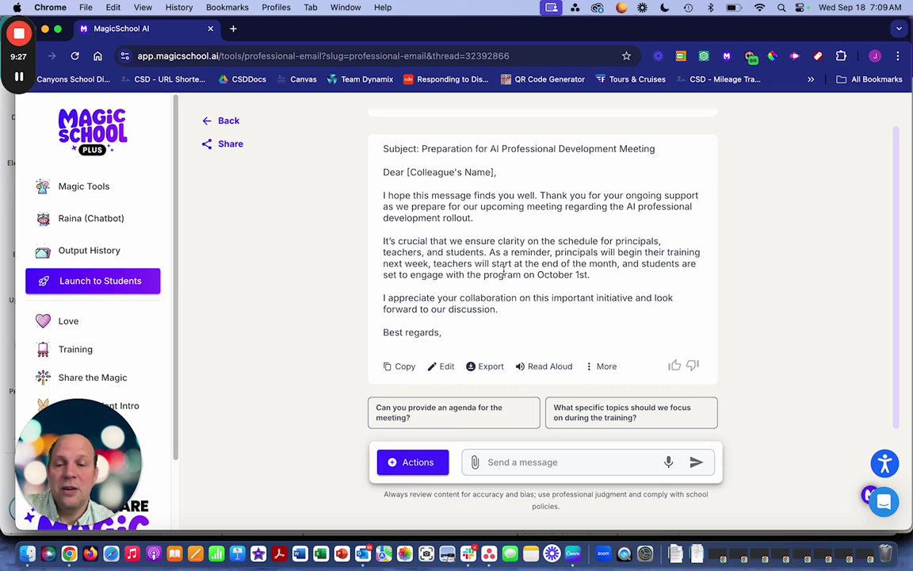
scroll(505, 271, up, 1)
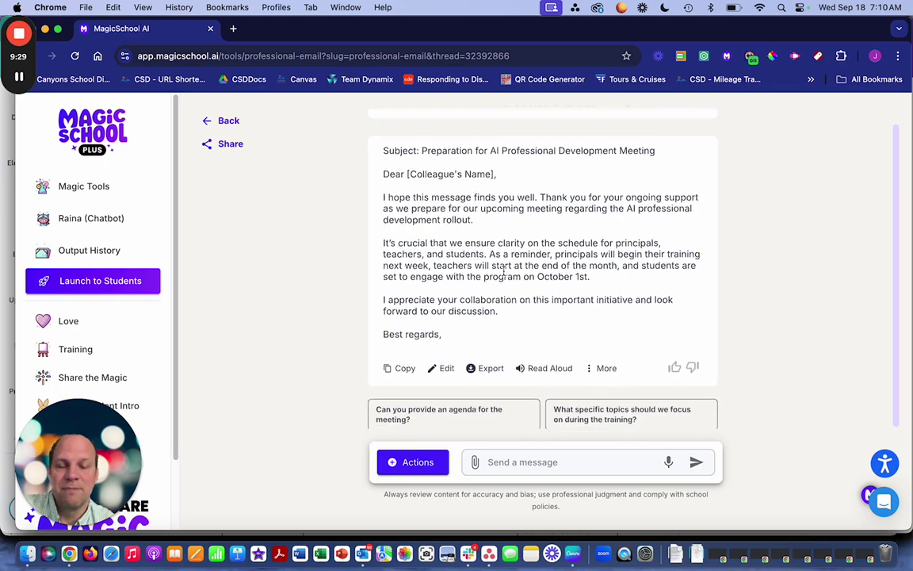
scroll(555, 238, up, 1)
click(704, 123)
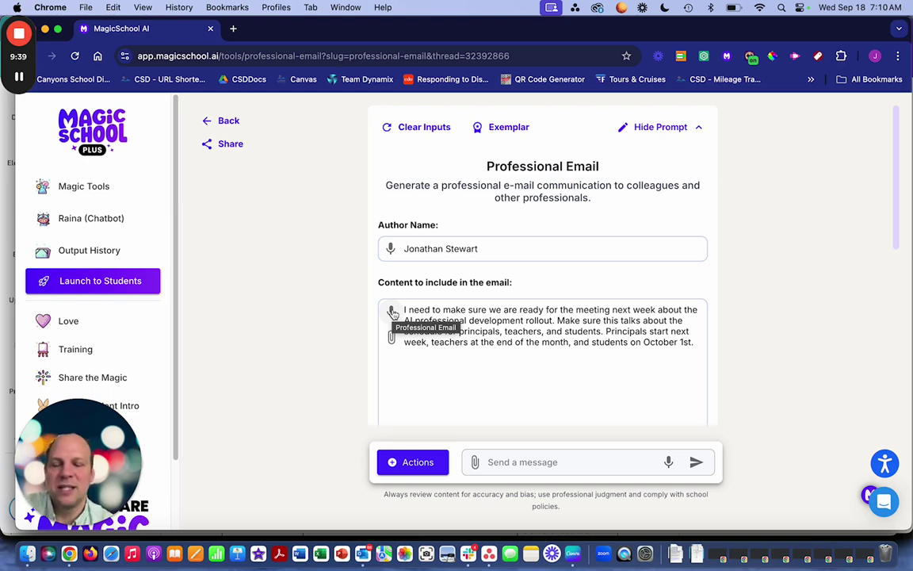
click(680, 128)
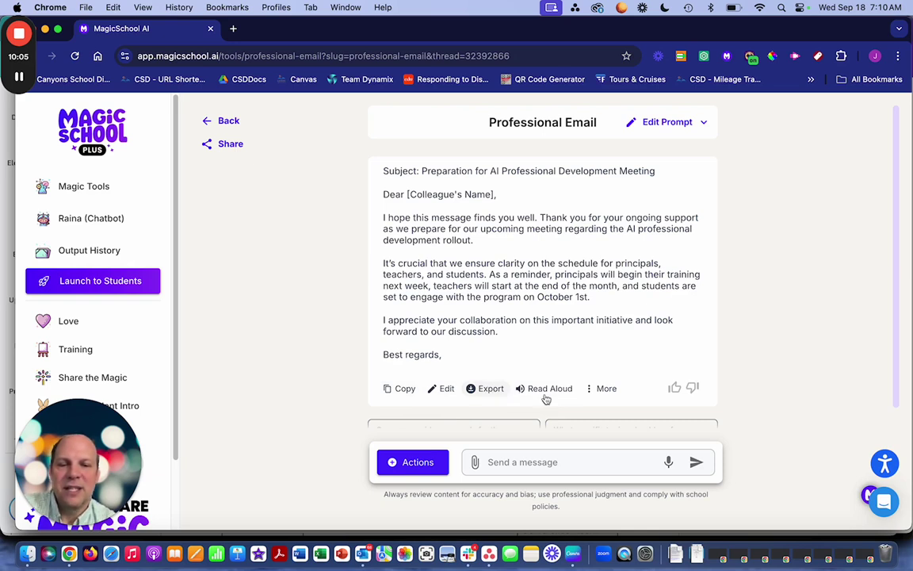
- Copy the generated email text after glancing at its More options
click(606, 389)
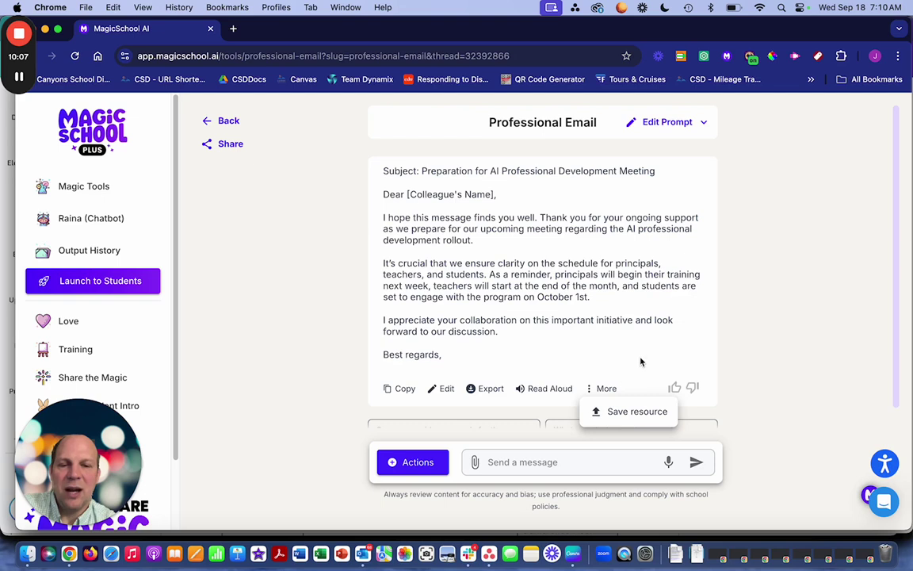
click(634, 362)
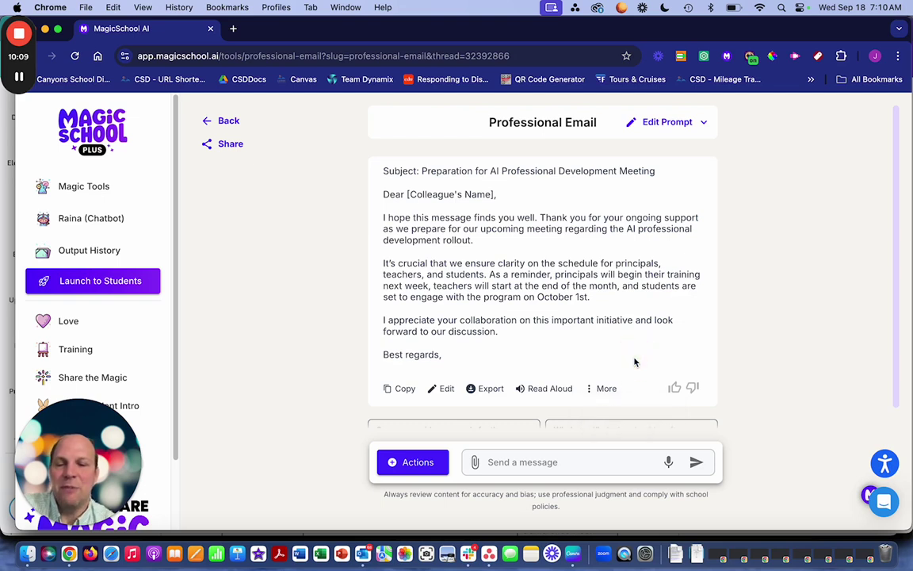
click(402, 389)
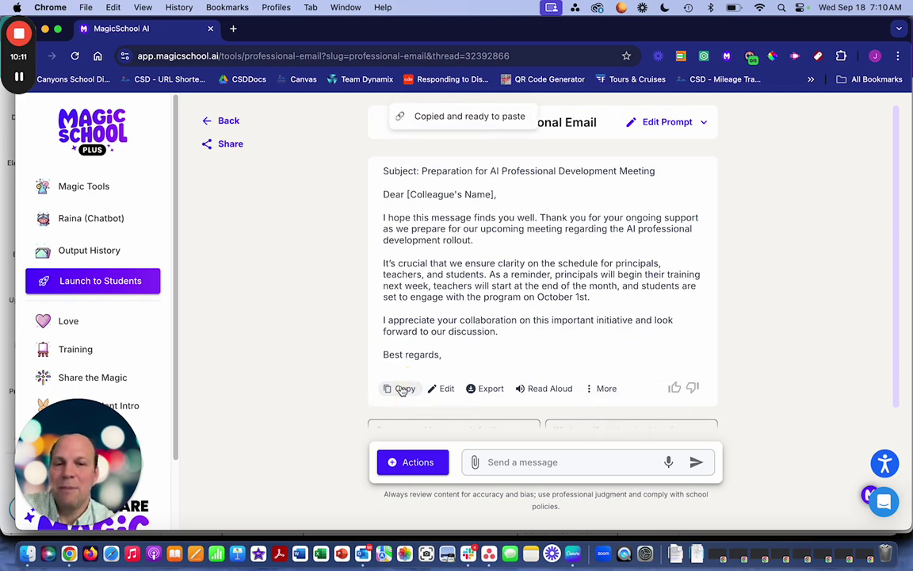
- In a new tab, open the ISD Content Teams Projects Drive folder and create a blank Google Doc
click(234, 29)
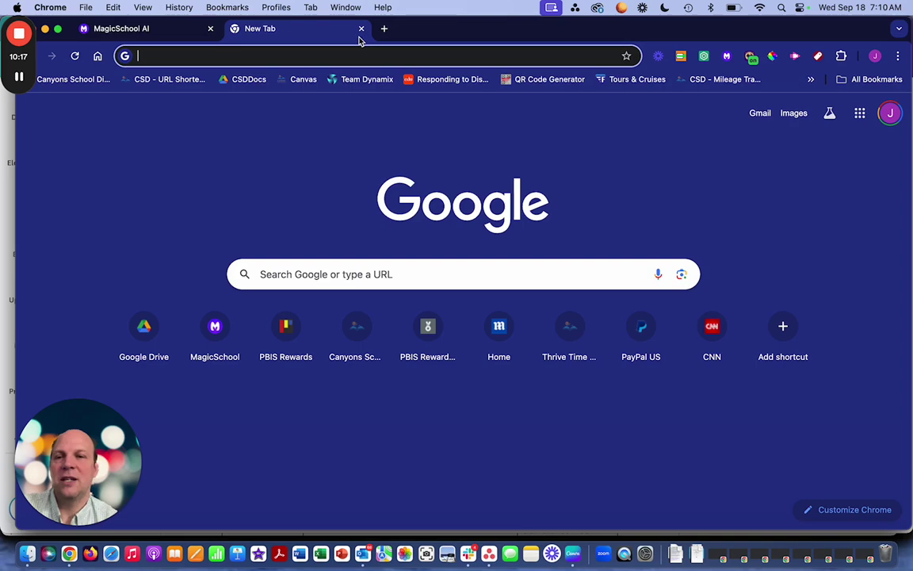
text(driv)
key(Return)
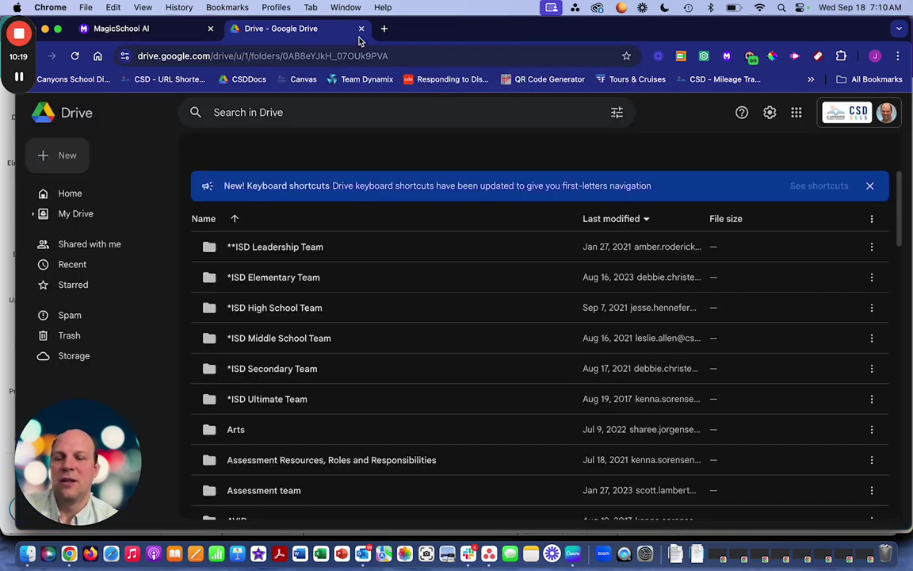
click(56, 152)
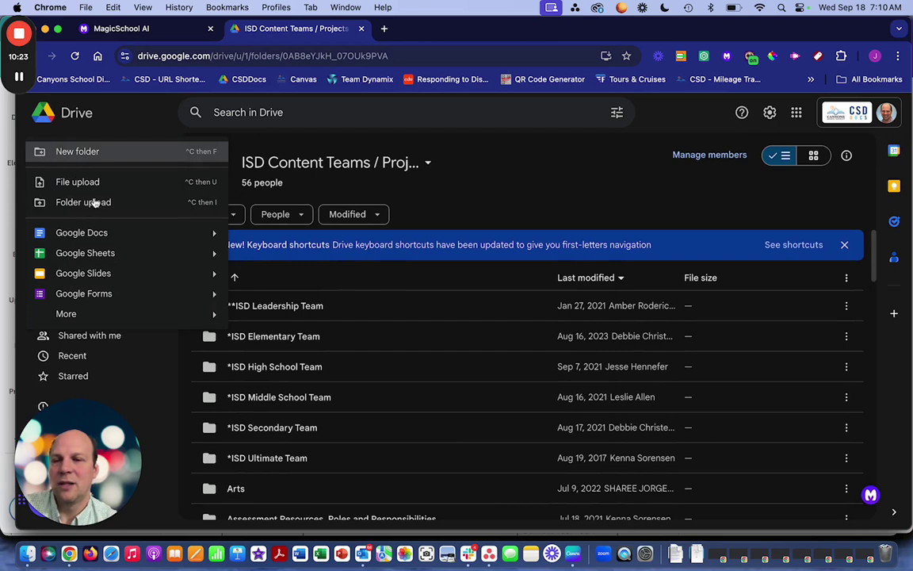
click(180, 233)
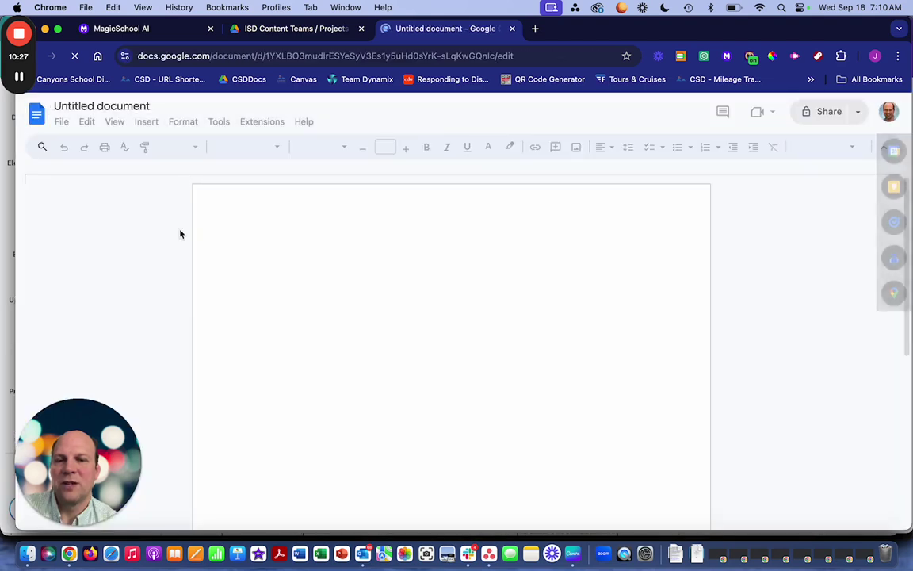
- Title the new document 'Email', paste the generated email into it, and return to MagicSchool
click(142, 105)
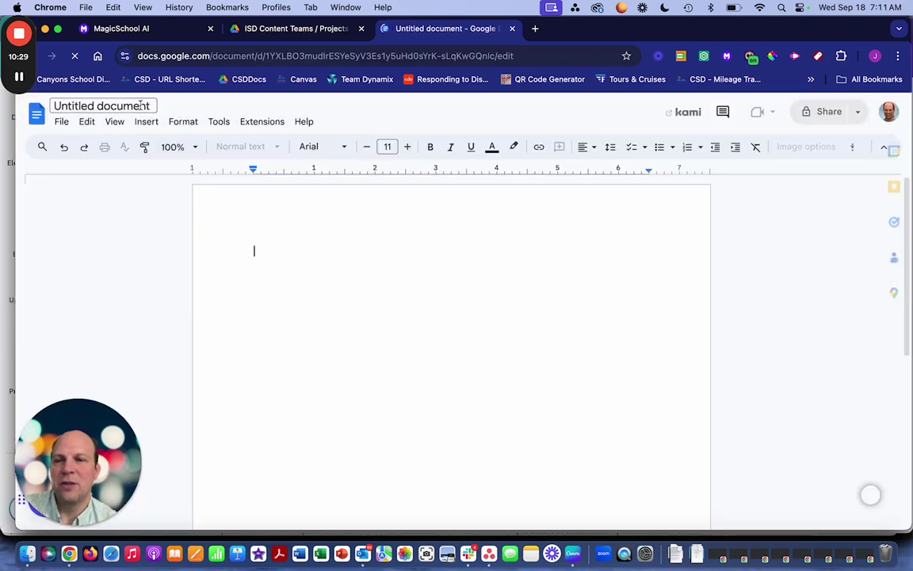
text(Email)
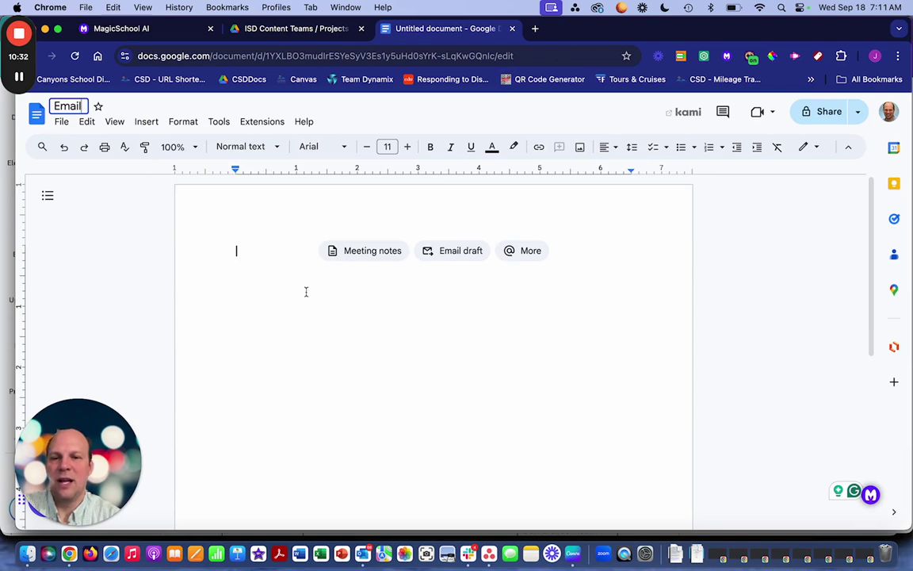
click(306, 292)
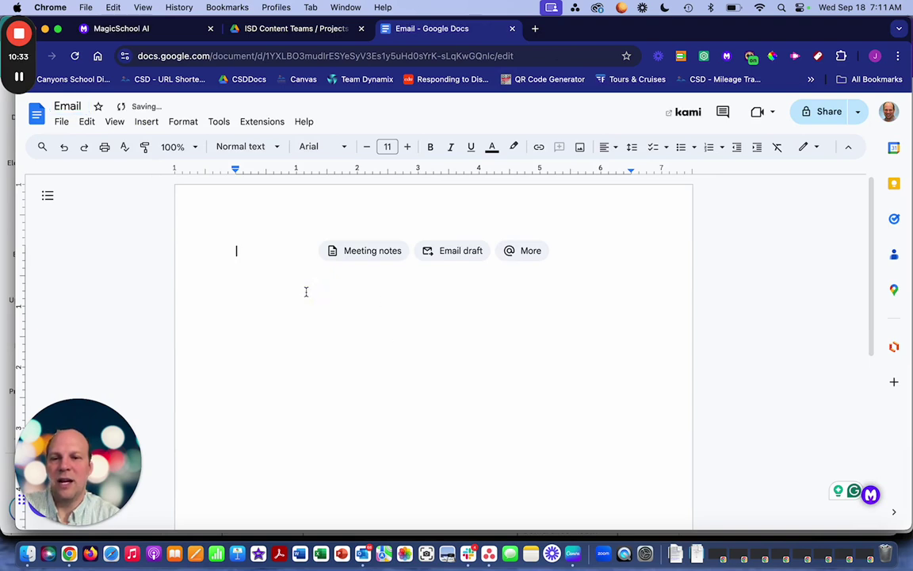
key(super+v)
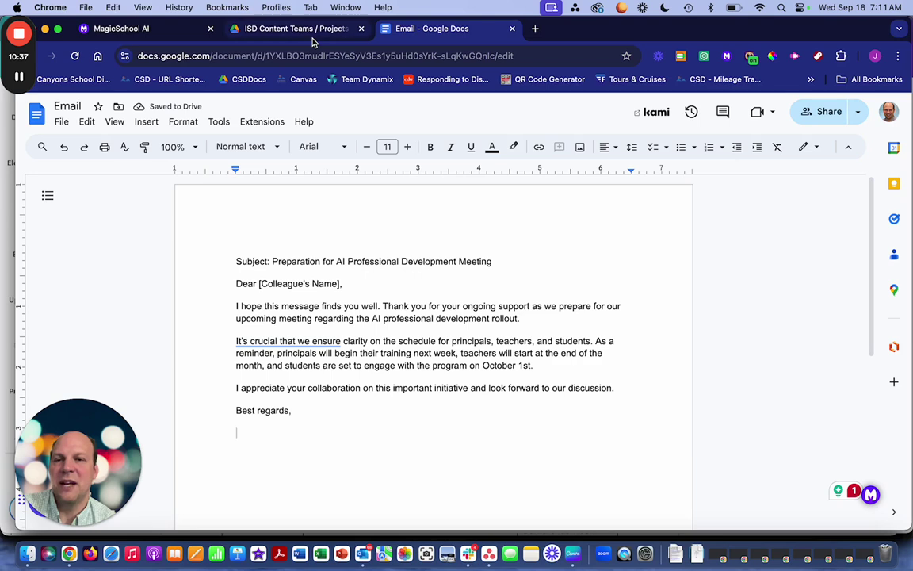
click(158, 34)
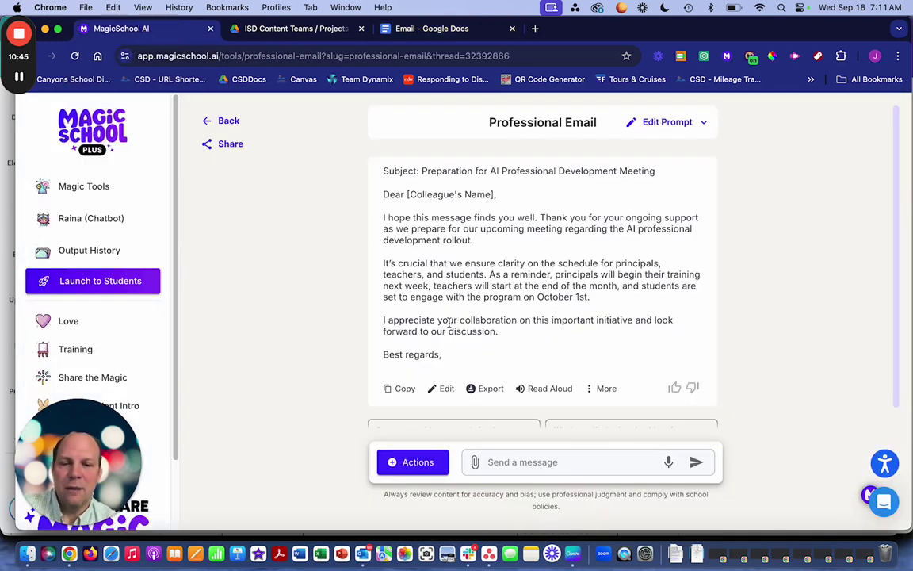
- Inspect the email in its editor without changes, then show its Google Docs, Word and Print export choices
click(442, 389)
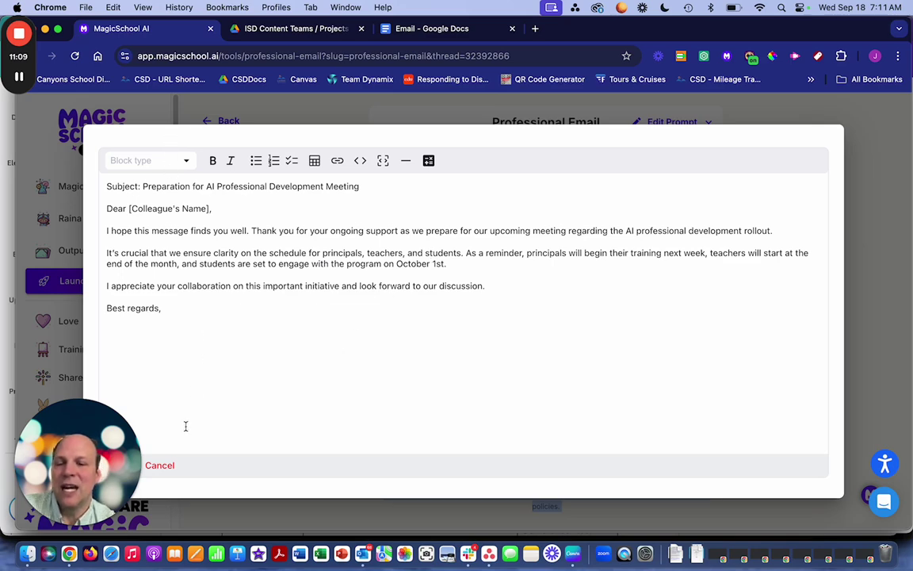
click(169, 469)
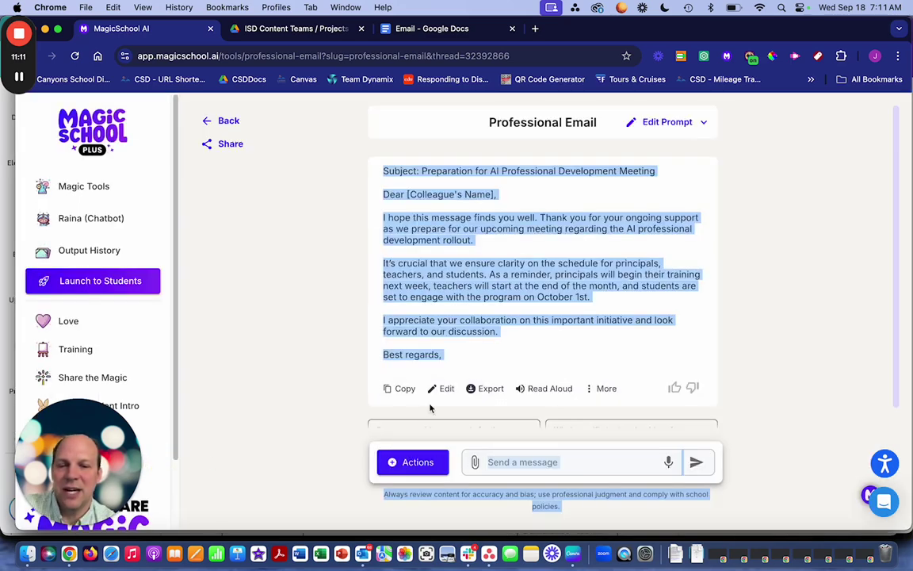
click(483, 365)
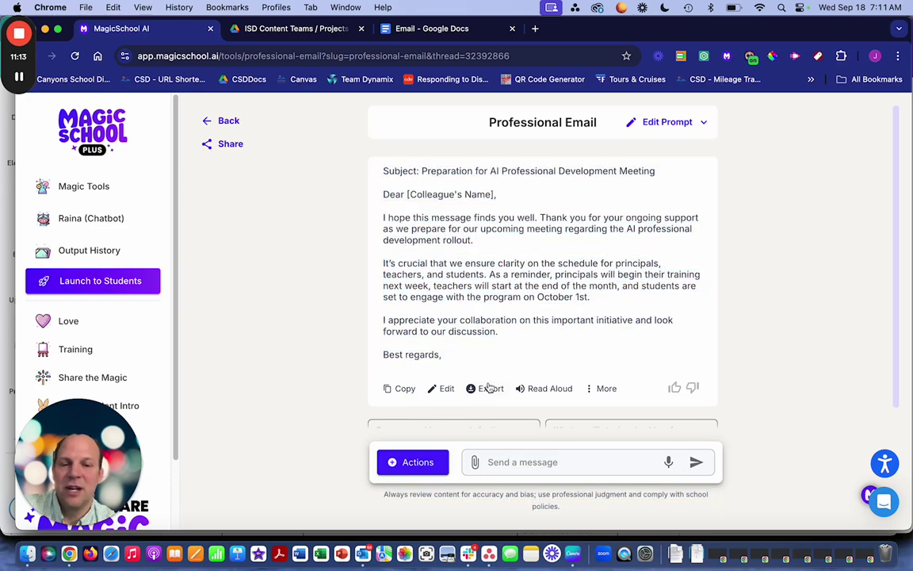
click(485, 388)
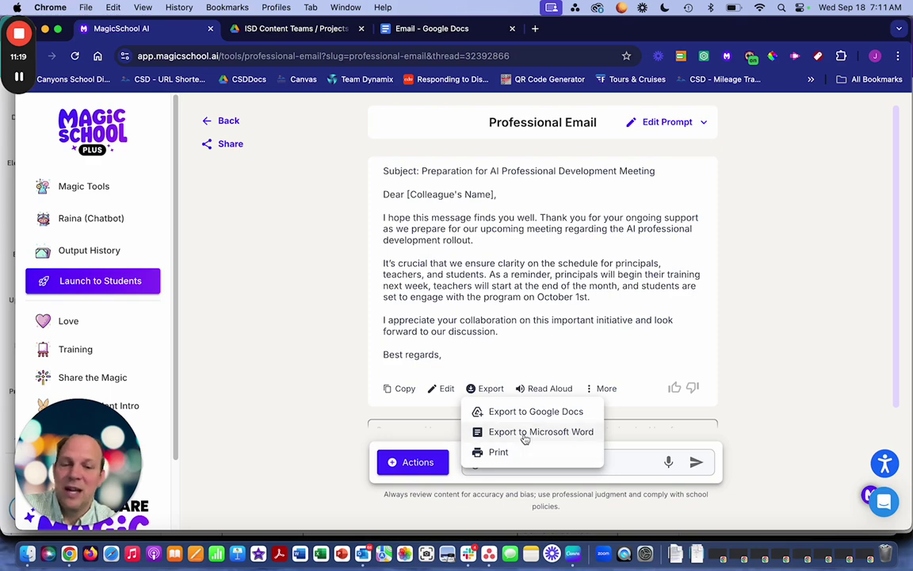
- Export the email to Google Docs, signing in with the work Google account and allowing Drive access
click(533, 415)
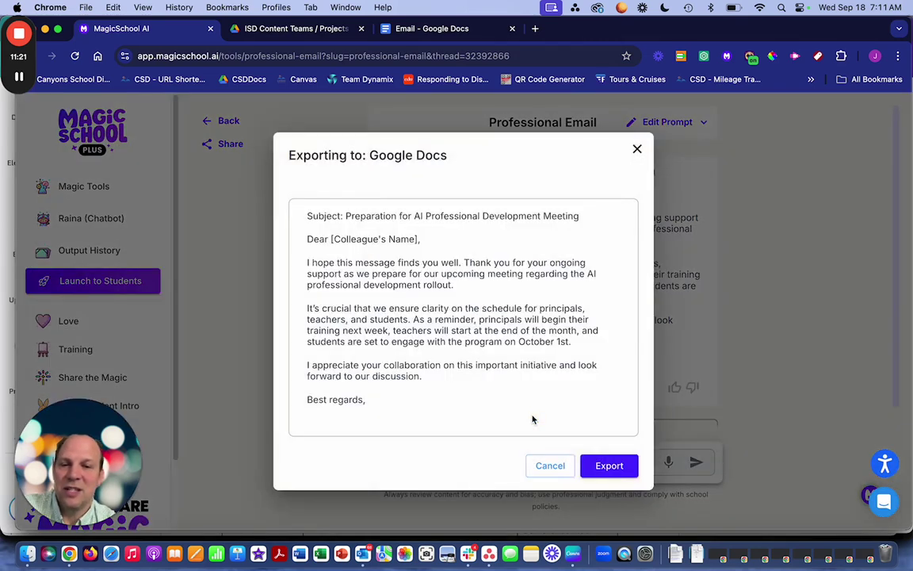
click(608, 466)
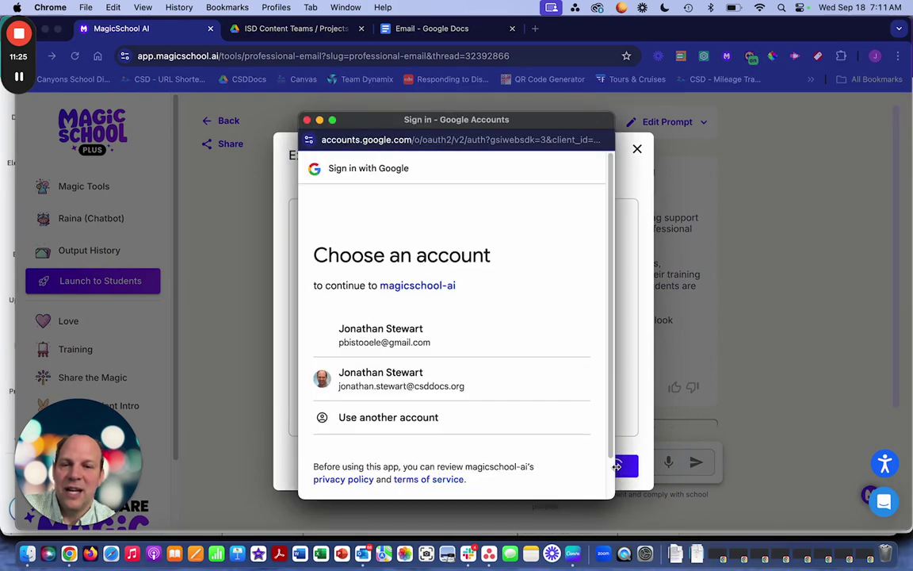
click(430, 385)
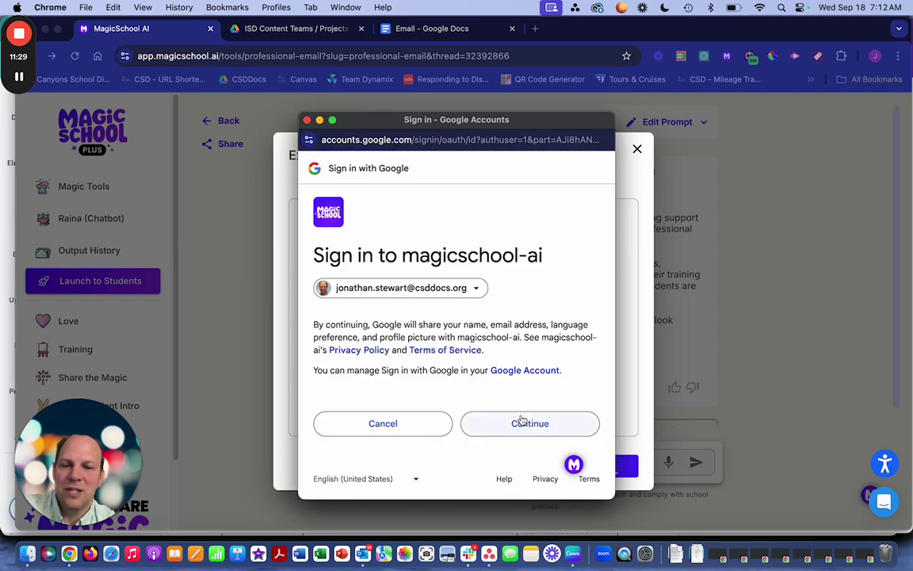
click(522, 421)
scroll(522, 421, down, 5)
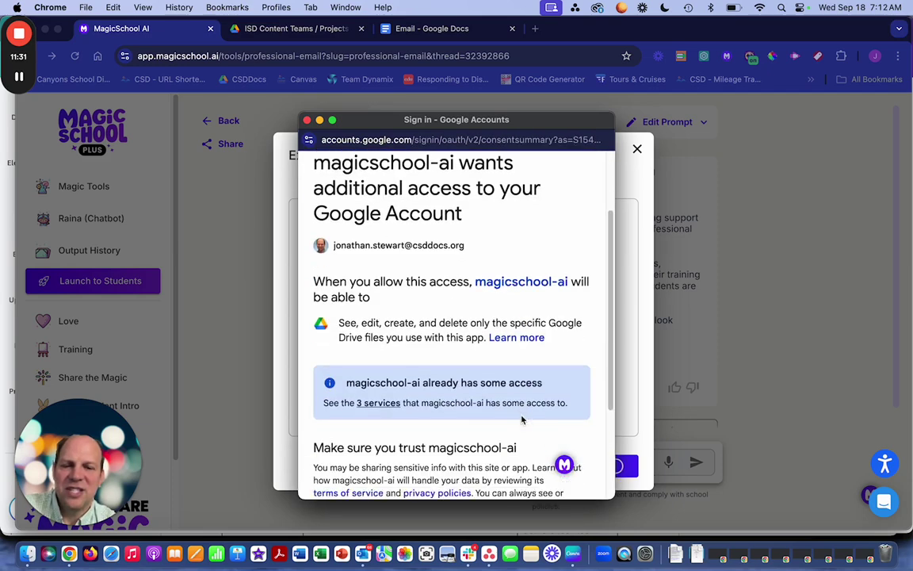
click(523, 430)
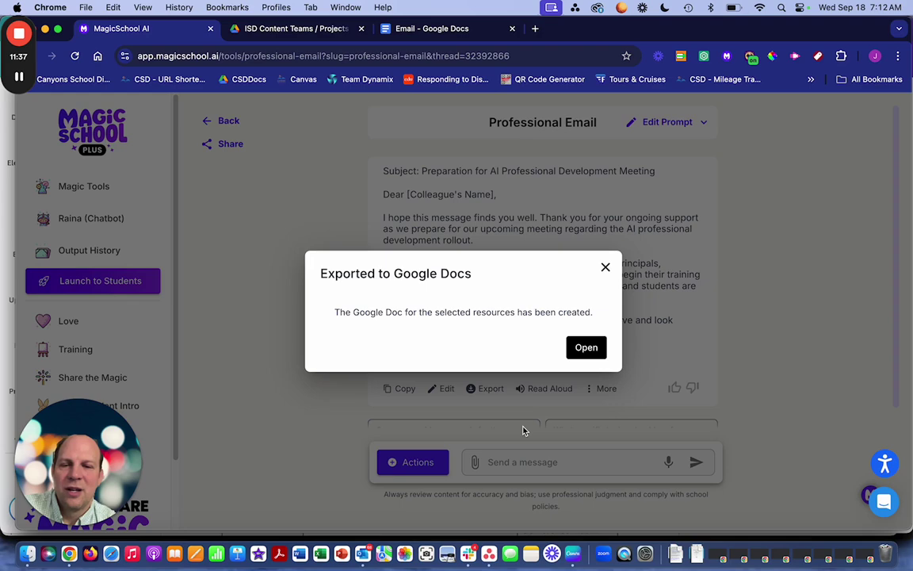
- Open the exported Google Doc, then return to the email's More options
click(587, 348)
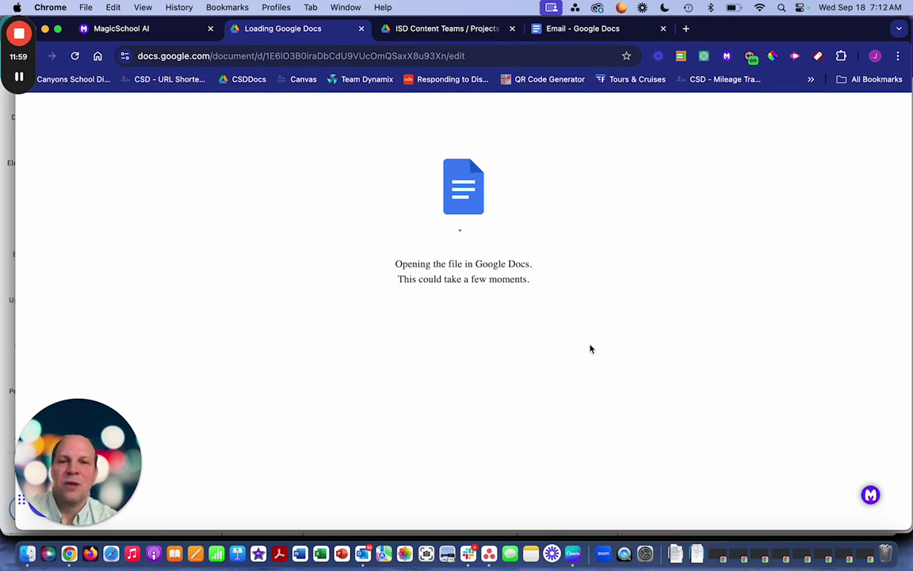
click(147, 28)
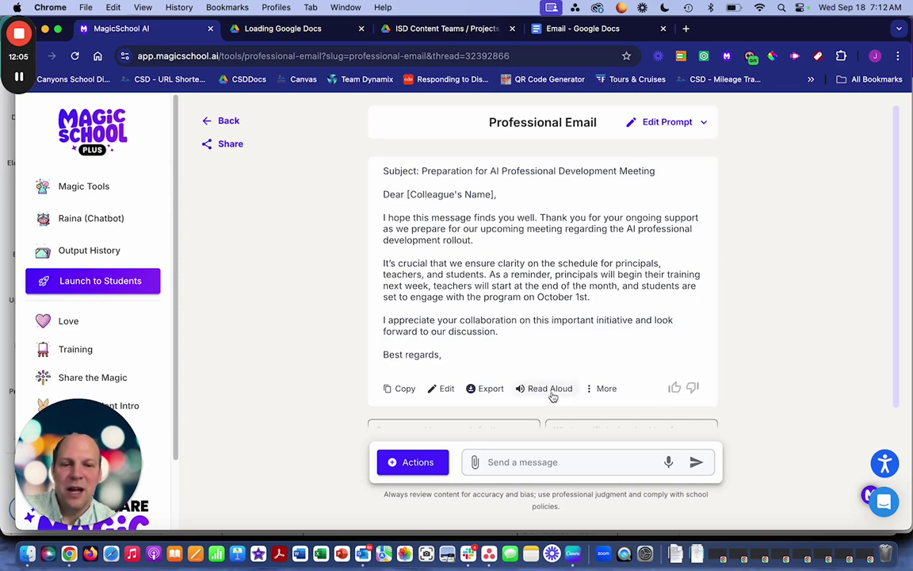
click(602, 389)
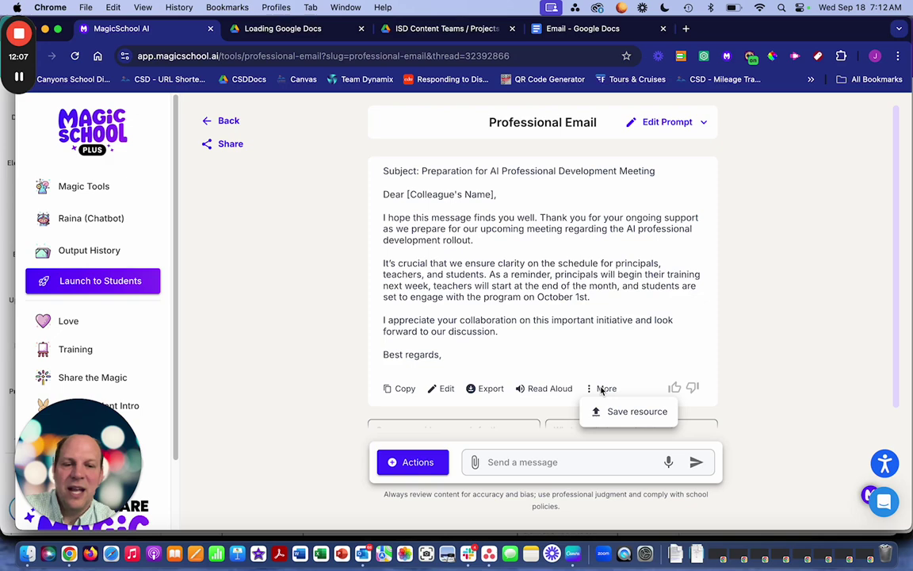
- Save the email as a resource titled 'AI Schedule Email', then switch to the loading Google Docs tab
click(615, 411)
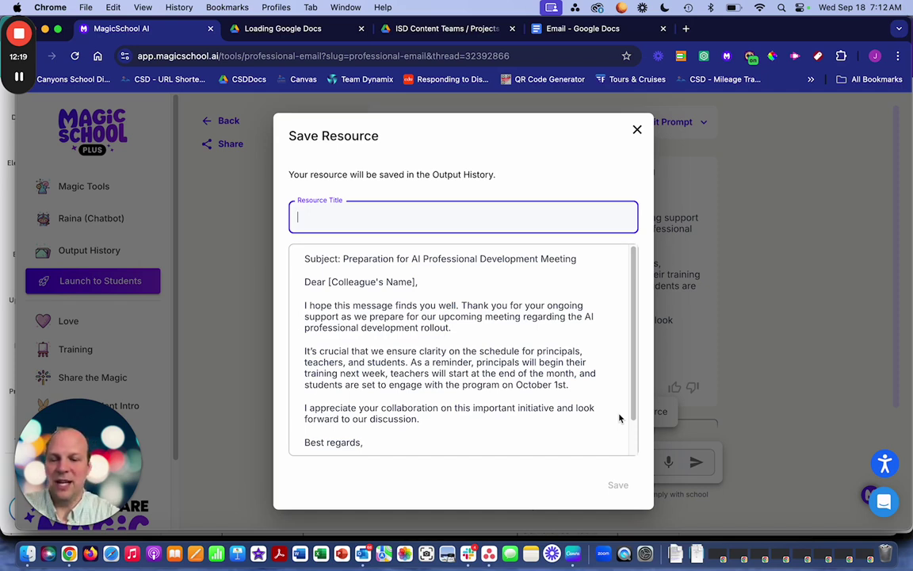
text(AI)
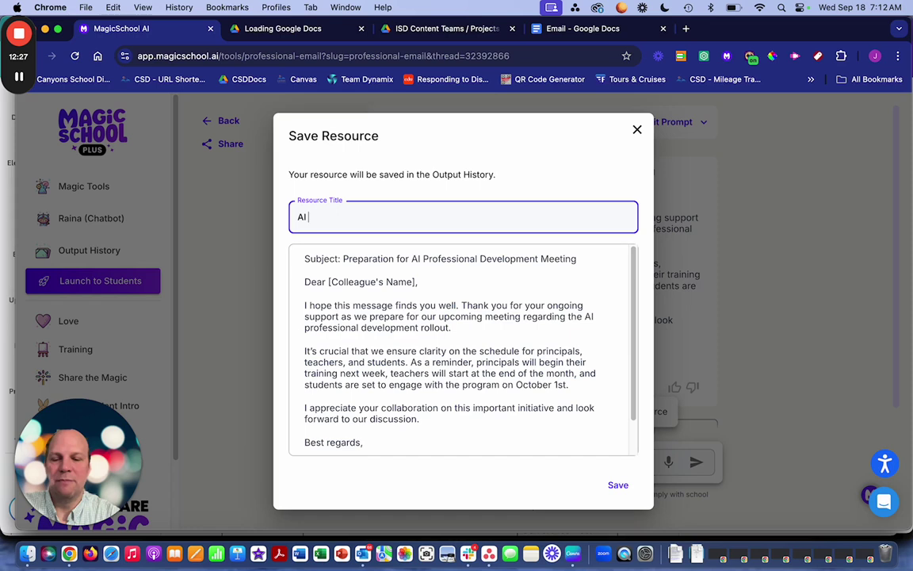
text(Schedule )
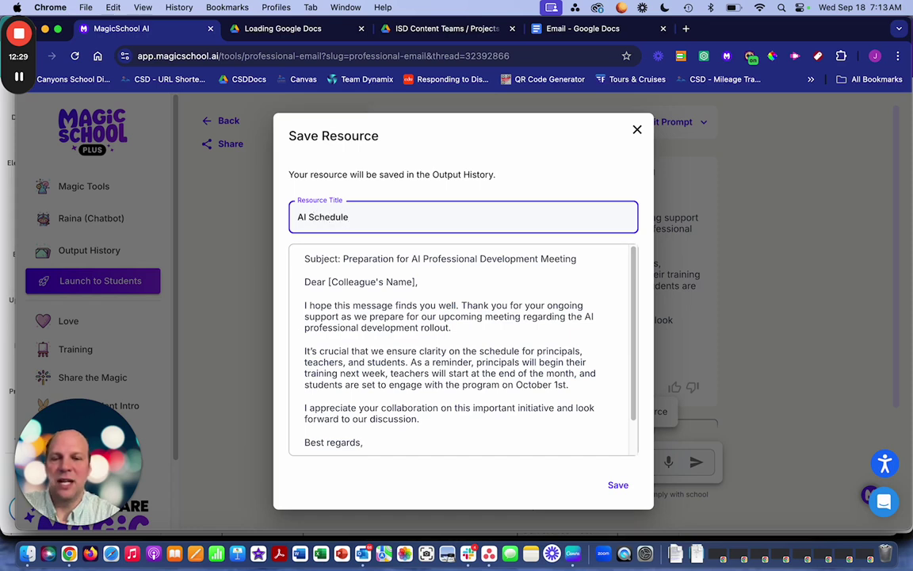
text(Email)
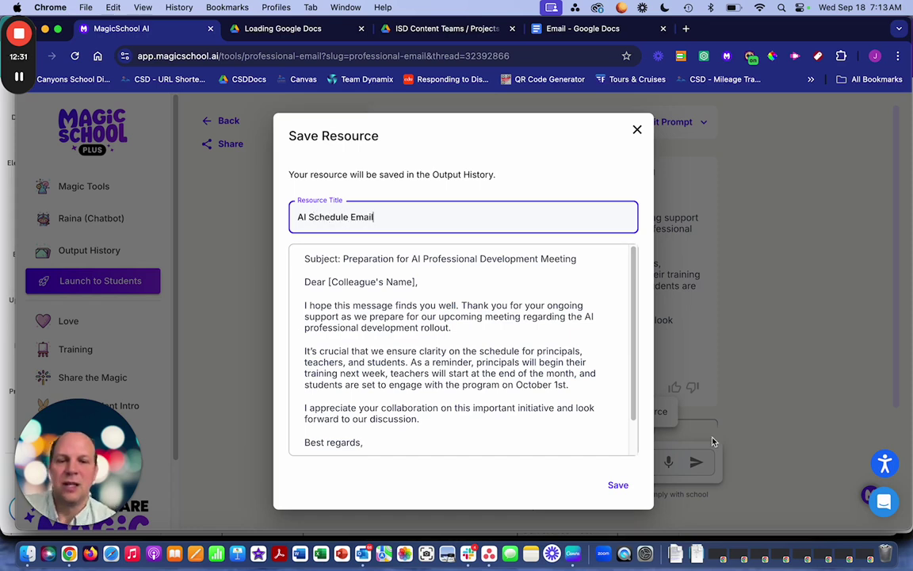
click(621, 485)
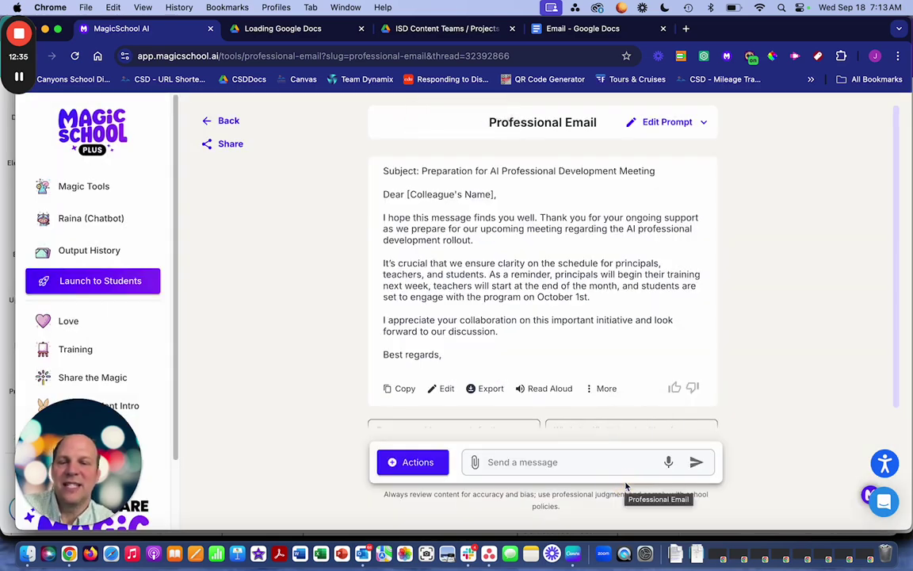
click(272, 27)
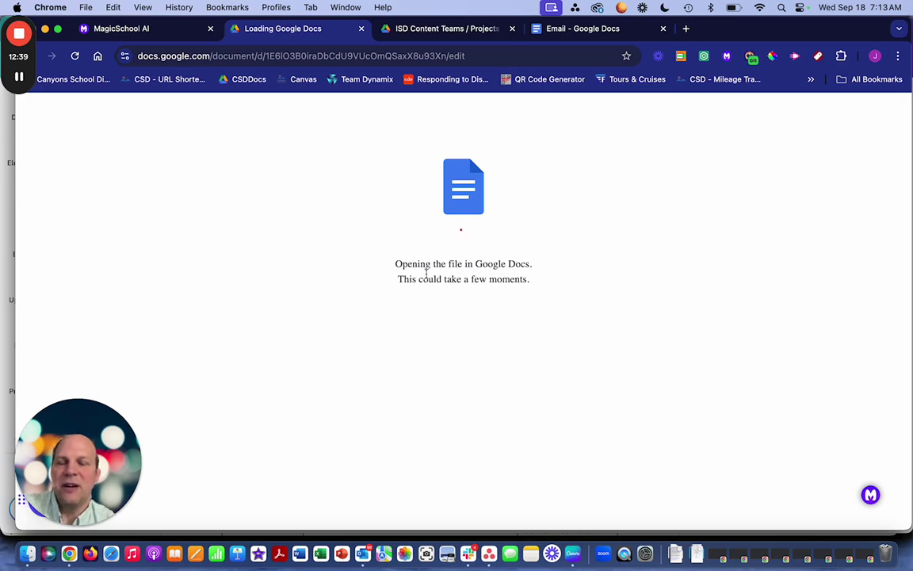
- Back in MagicSchool, browse the Output History list down to older entries like Emma: Inspirational CTE Teacher and AI
click(136, 28)
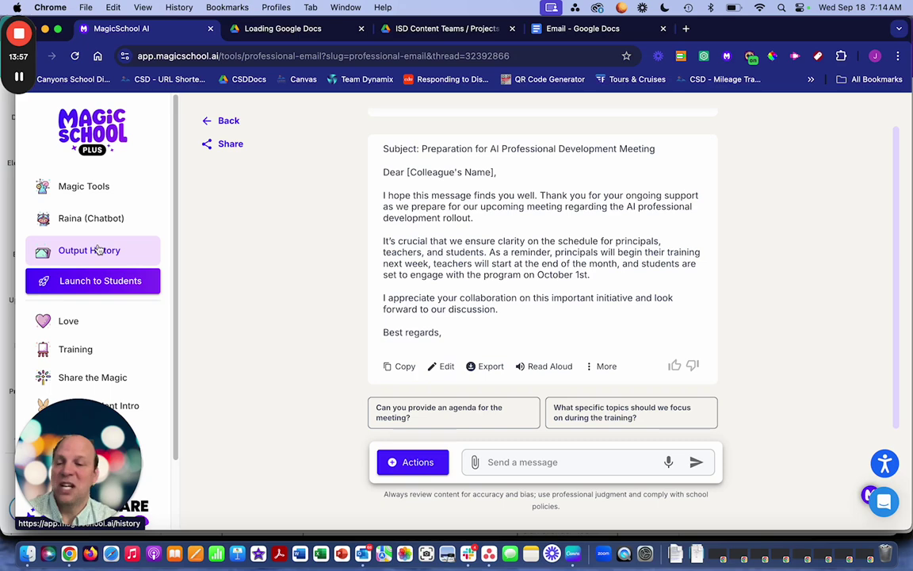
click(96, 249)
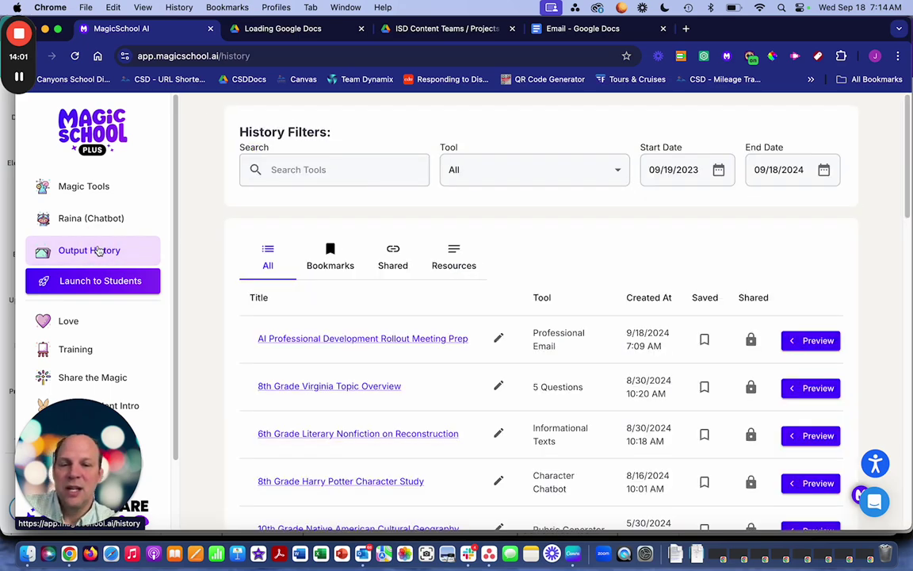
scroll(460, 371, down, 1)
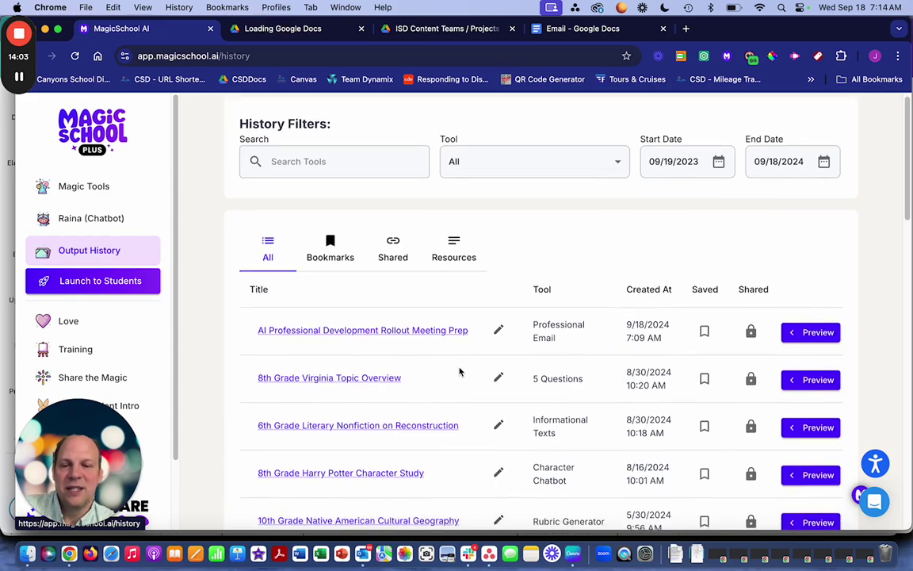
scroll(459, 371, down, 1)
scroll(459, 371, down, 20)
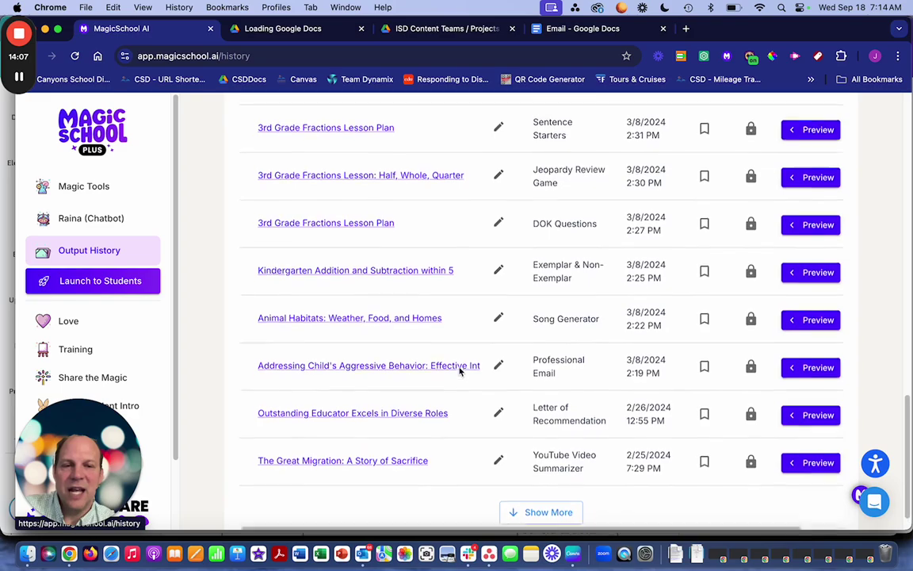
scroll(459, 371, up, 20)
scroll(459, 371, down, 5)
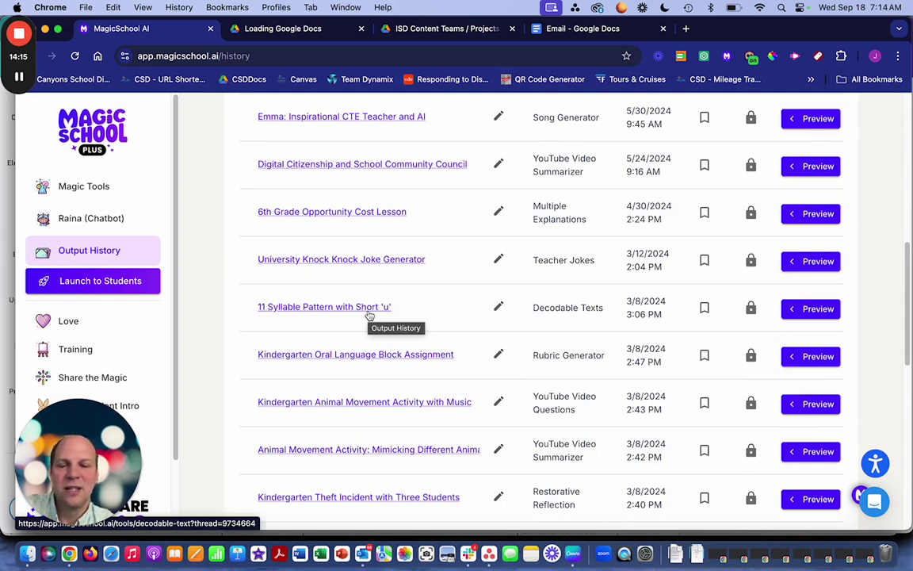
- Preview, then open the 11 Syllable Pattern with Short 'u' output
click(814, 308)
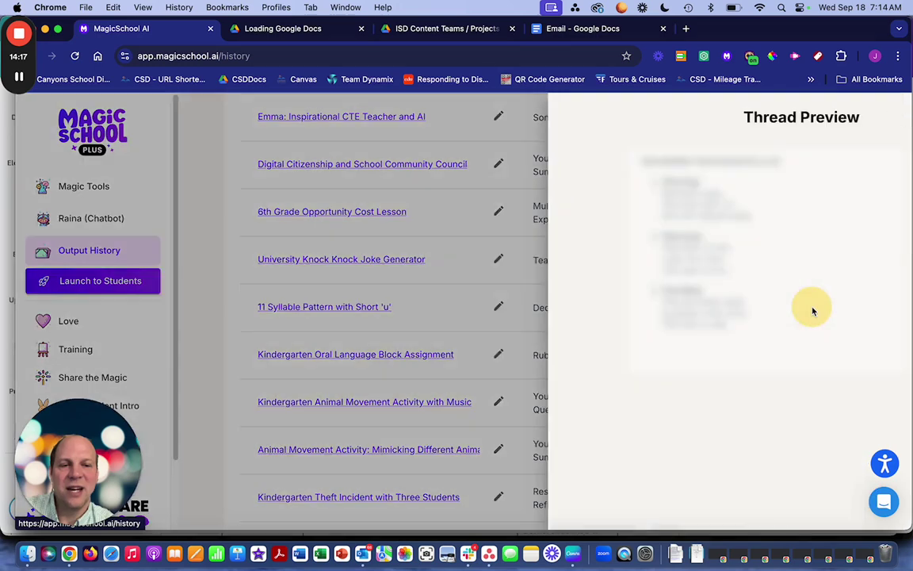
click(326, 352)
click(353, 309)
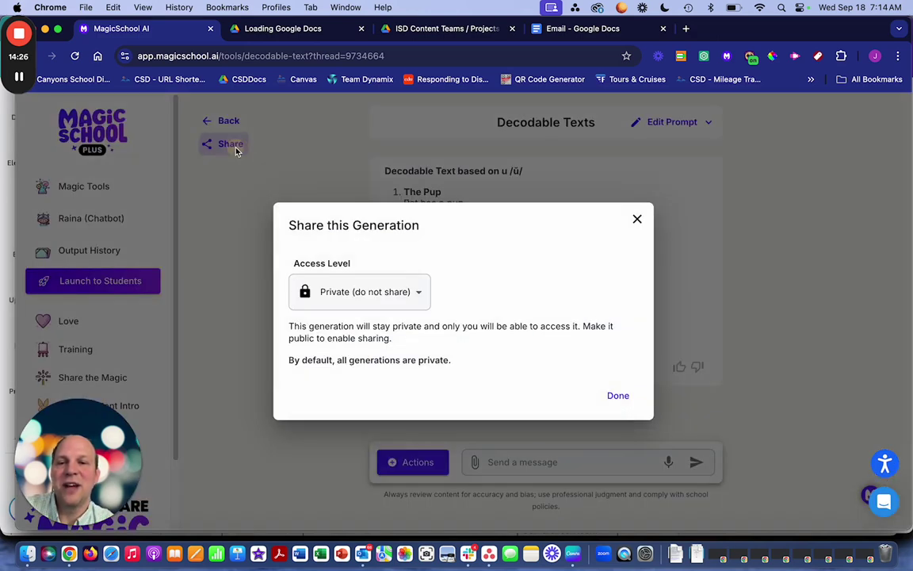
- Set its access to Share Publicly, accept the consent note, and copy the public link
click(232, 146)
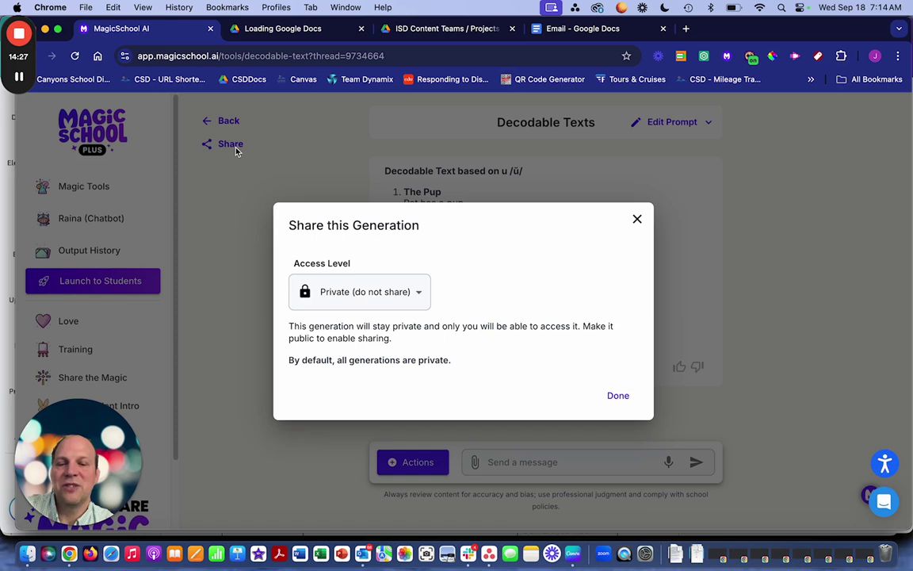
click(423, 297)
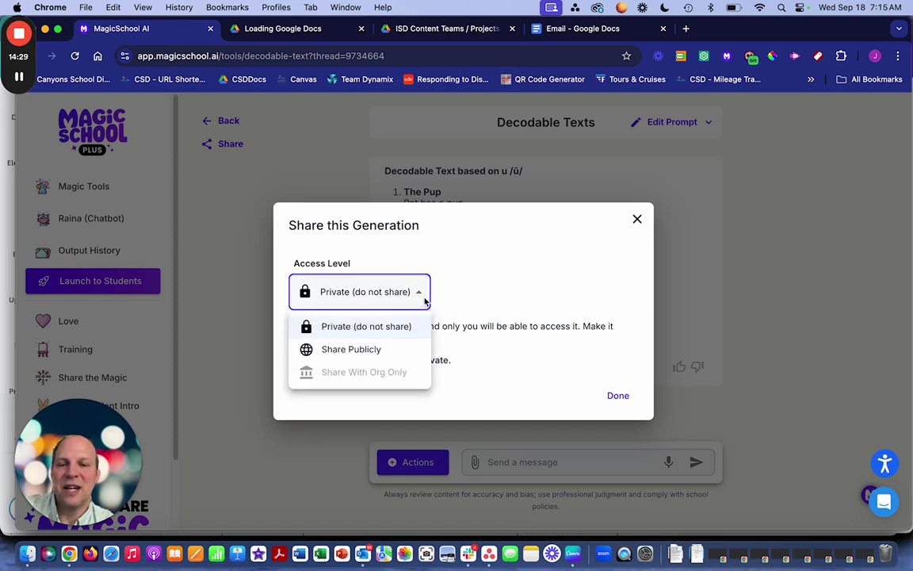
click(397, 347)
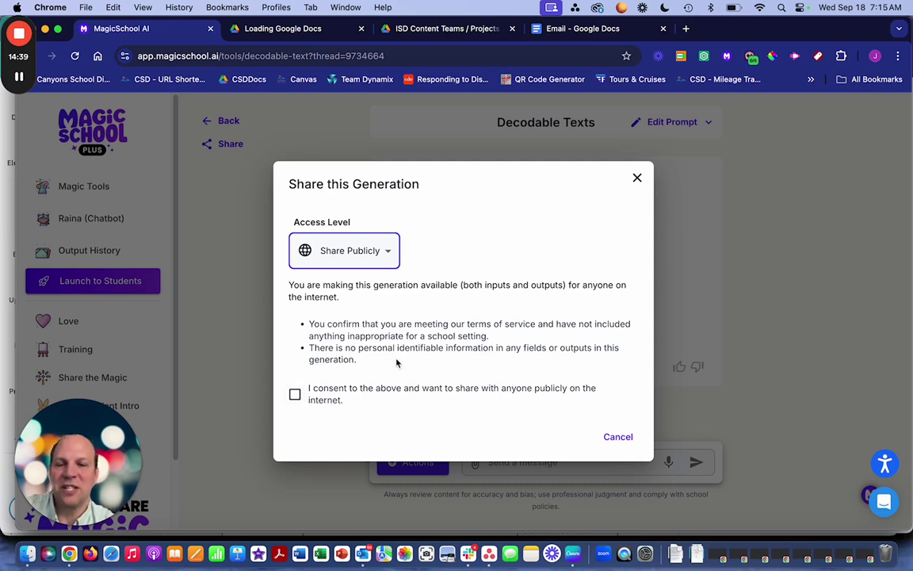
drag(358, 349, 487, 362)
click(461, 387)
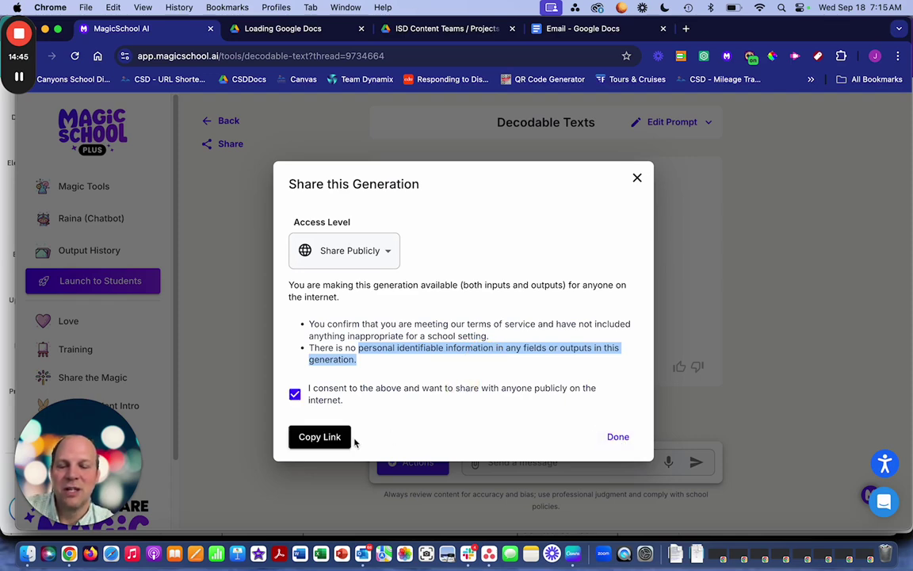
click(320, 436)
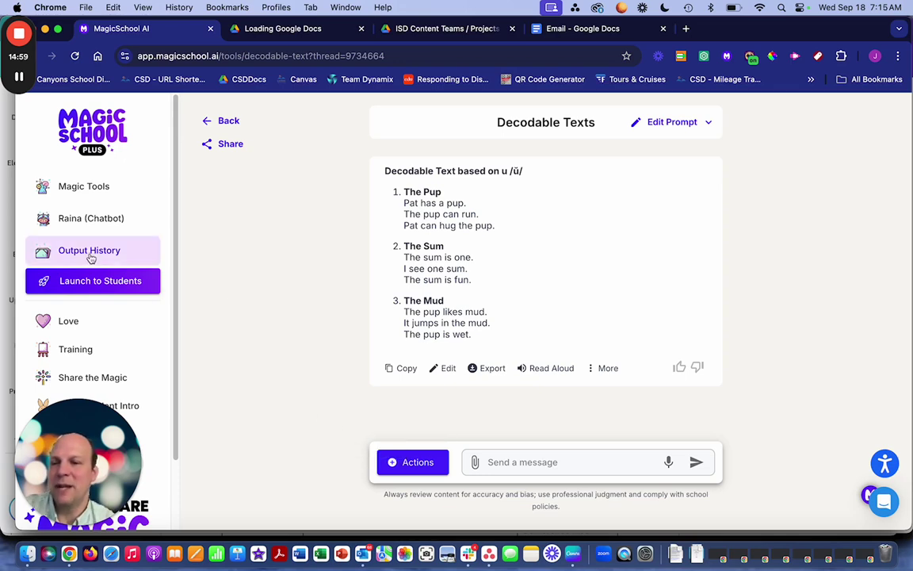
- Open Output History and check the Shared, Bookmarks and All filters
click(224, 122)
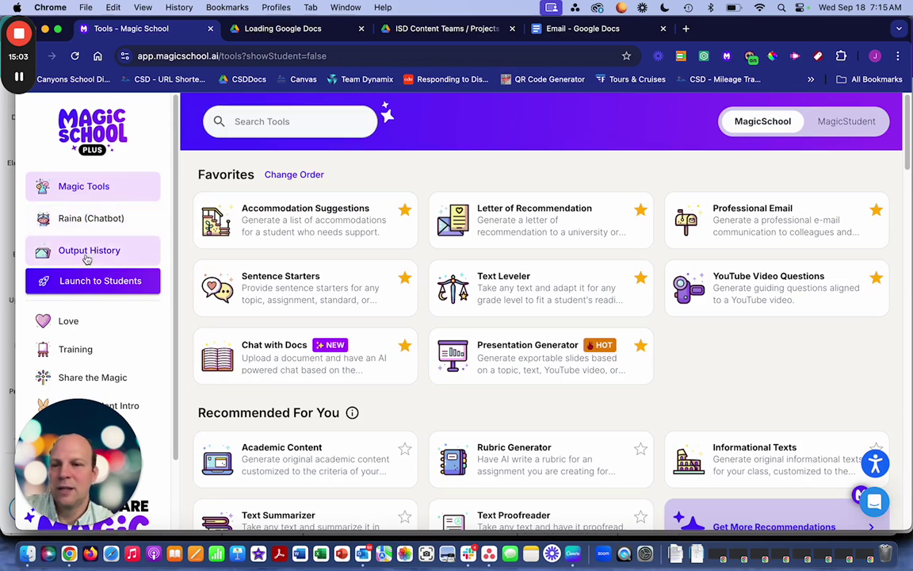
click(87, 253)
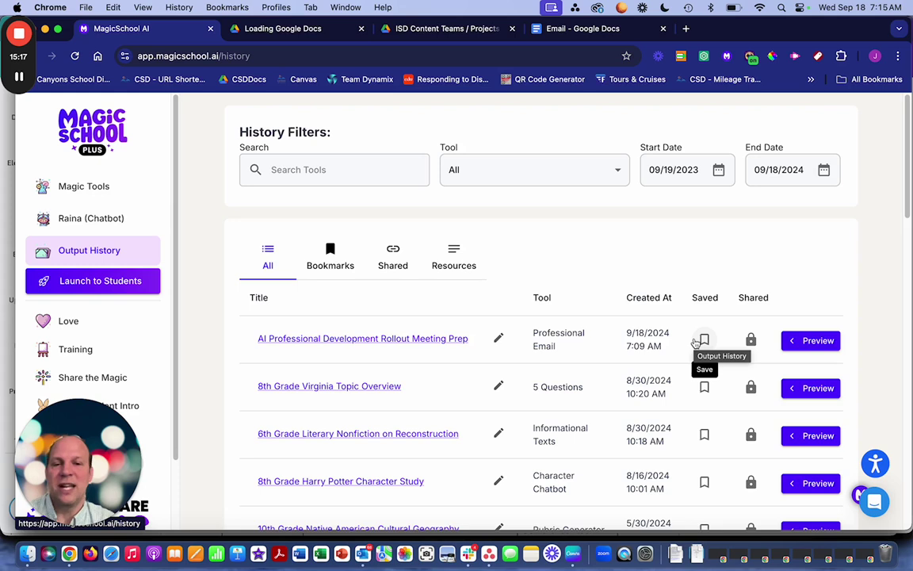
click(397, 260)
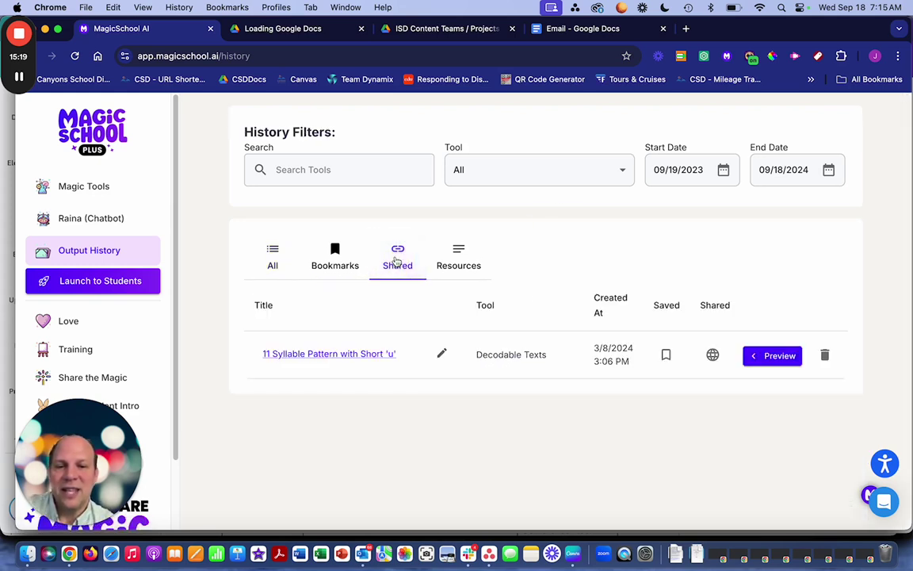
click(337, 261)
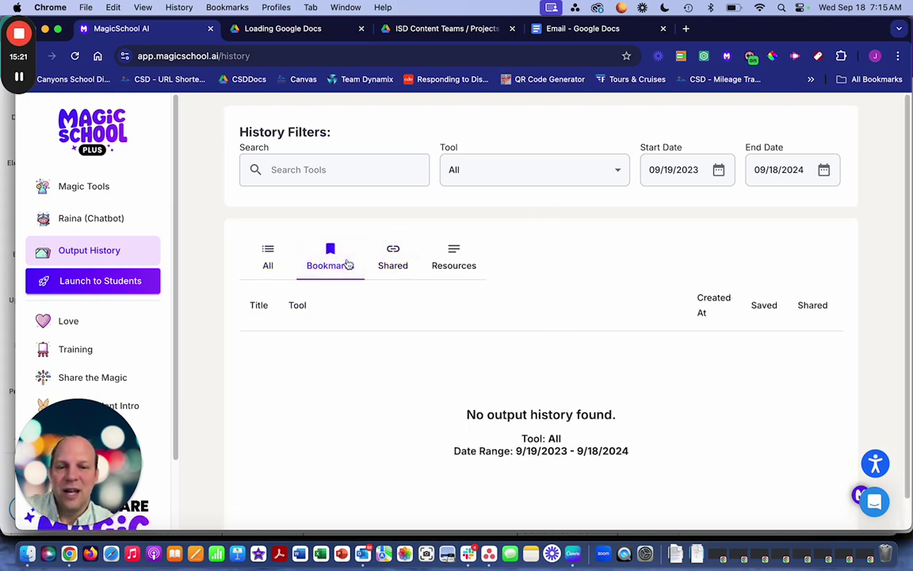
click(270, 262)
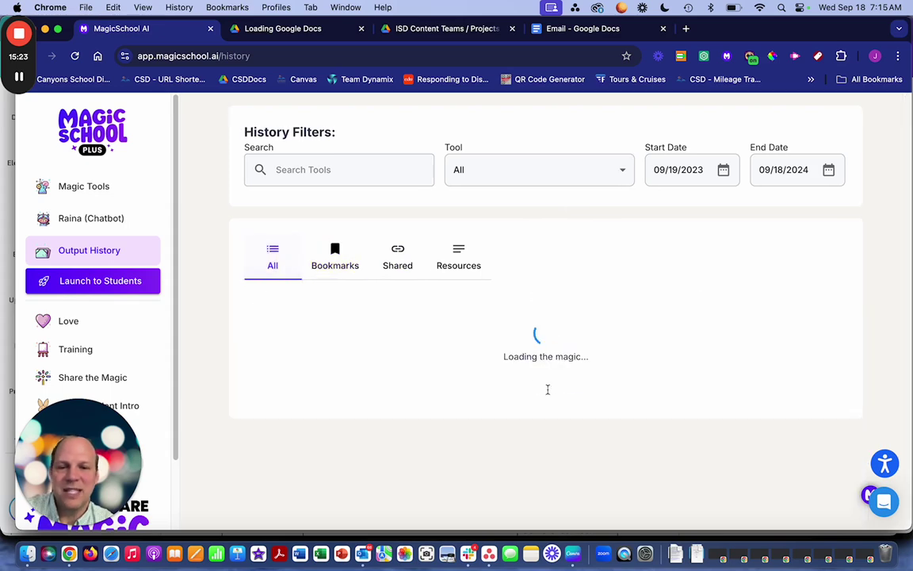
- Bookmark the Emma: Inspirational CTE Teacher and AI output
scroll(687, 364, down, 5)
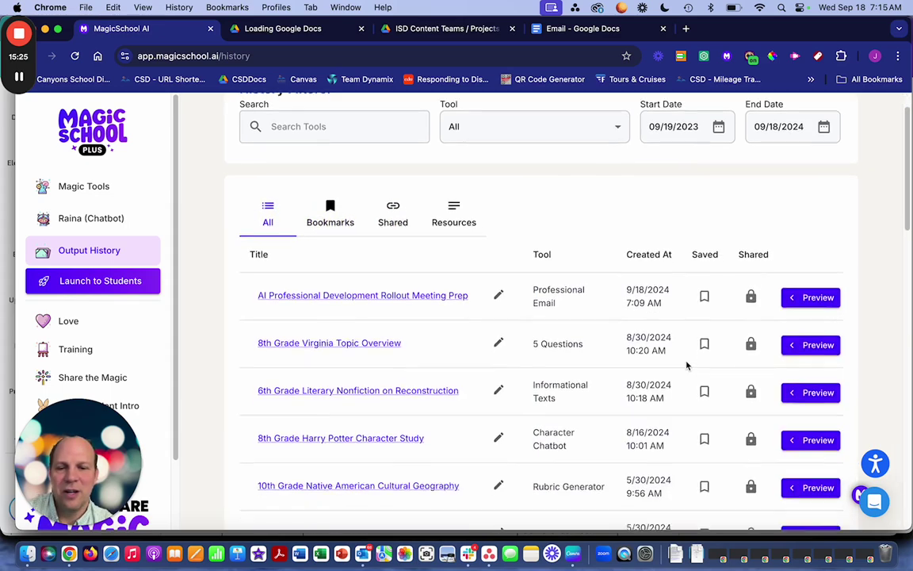
scroll(686, 365, down, 1)
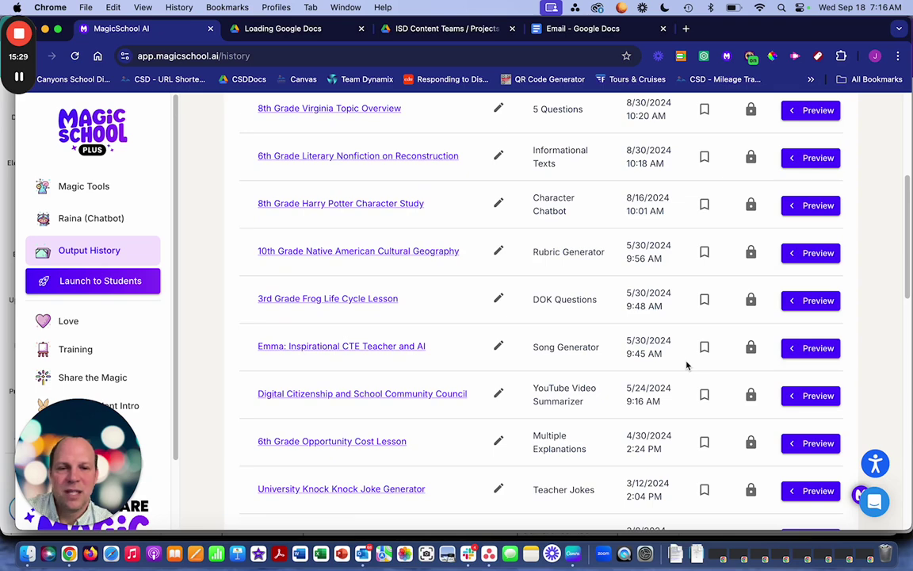
click(705, 349)
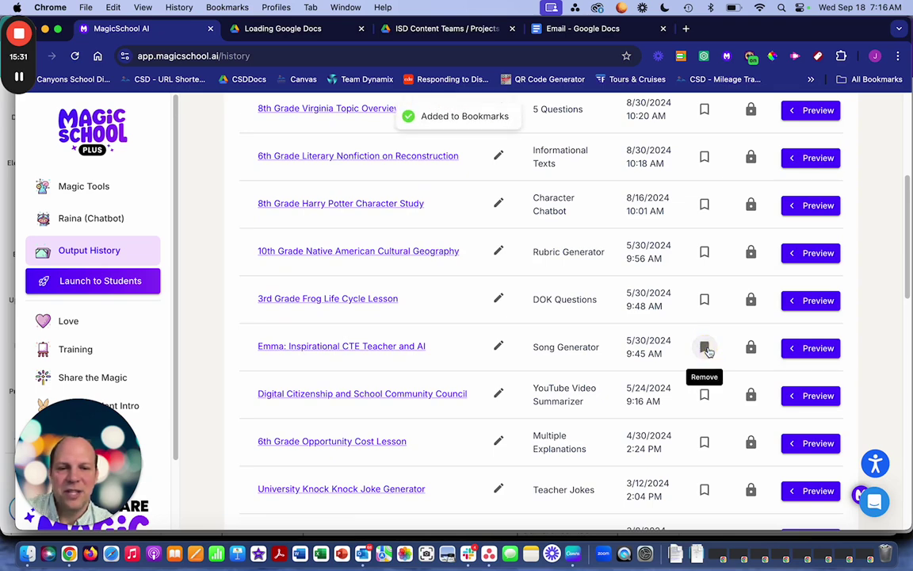
scroll(706, 349, up, 8)
- View the Bookmarks, Shared and Resources lists, where AI Schedule Email appears
click(333, 252)
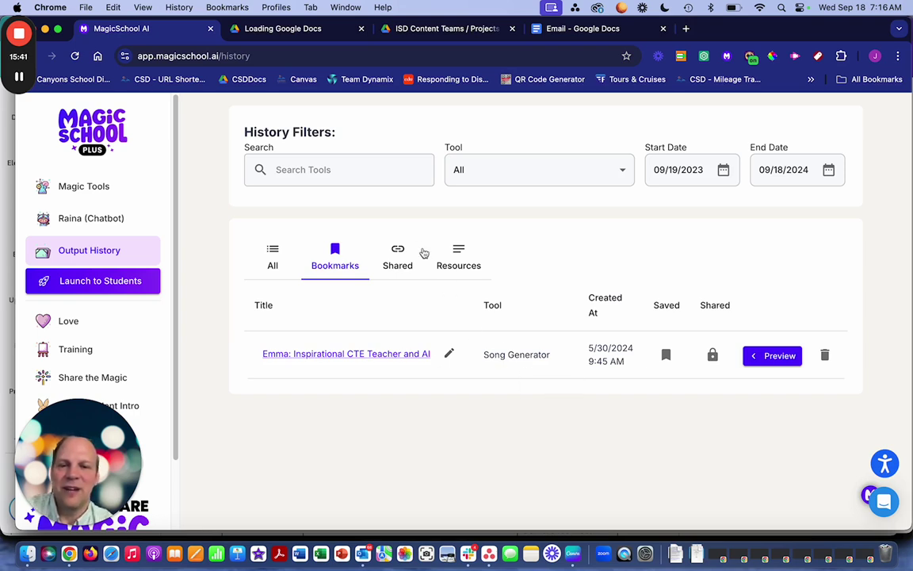
click(400, 257)
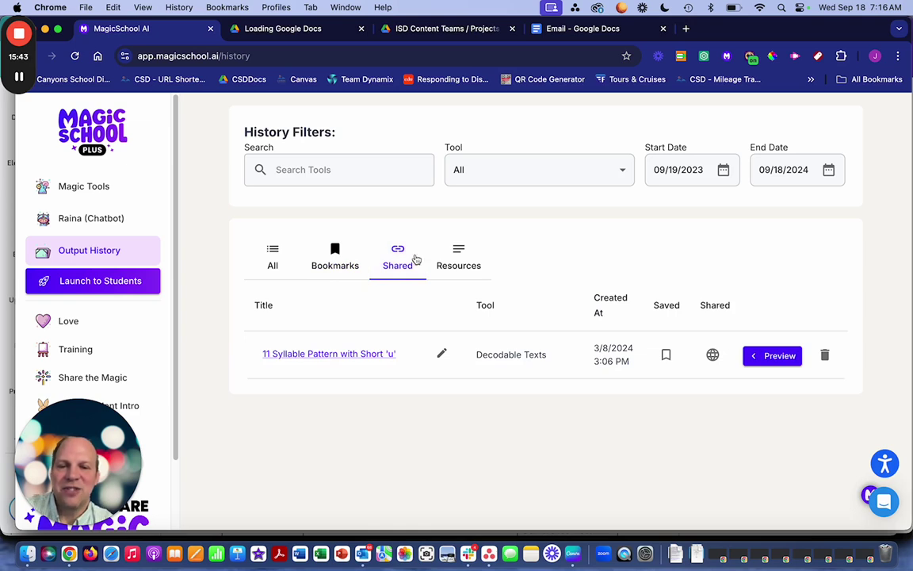
click(463, 265)
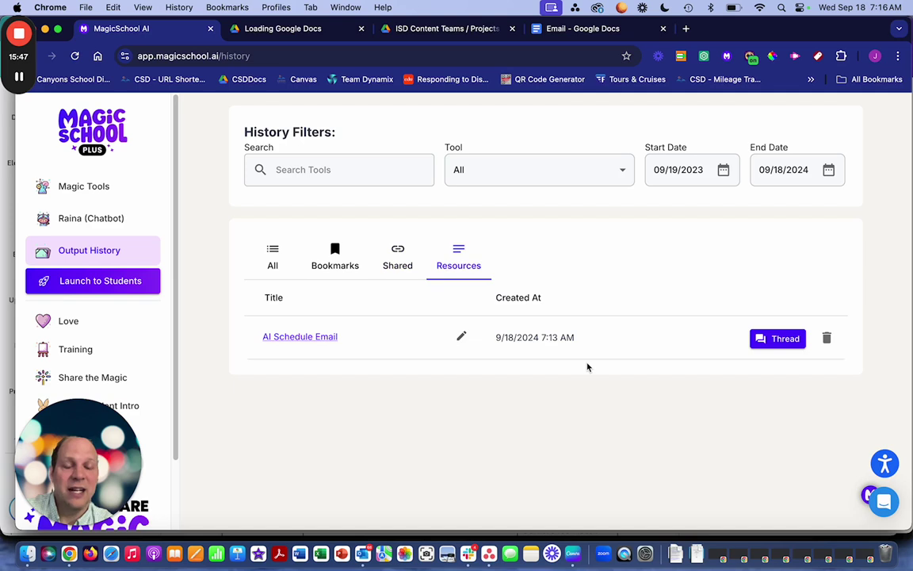
- Open the conversation thread behind the AI Schedule Email output
click(779, 337)
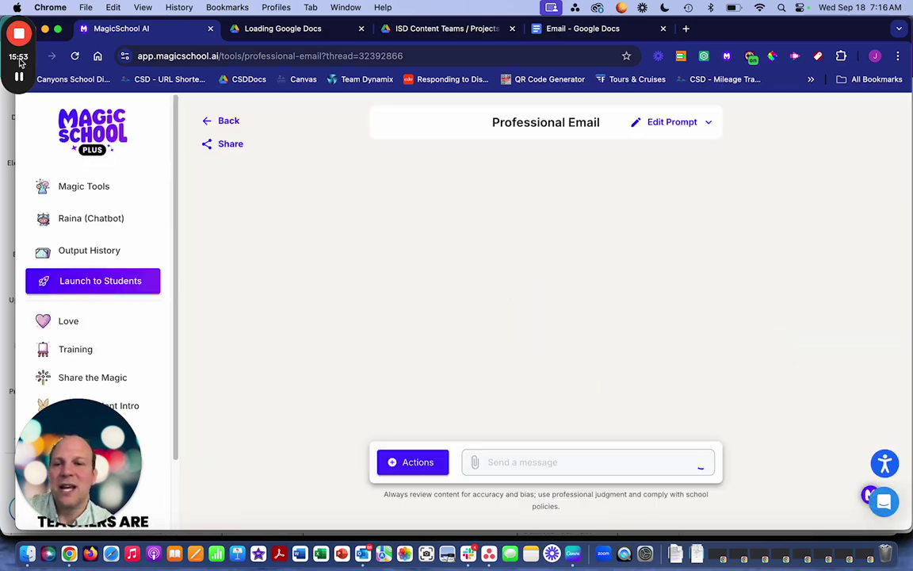
mouse_move(10, 71)
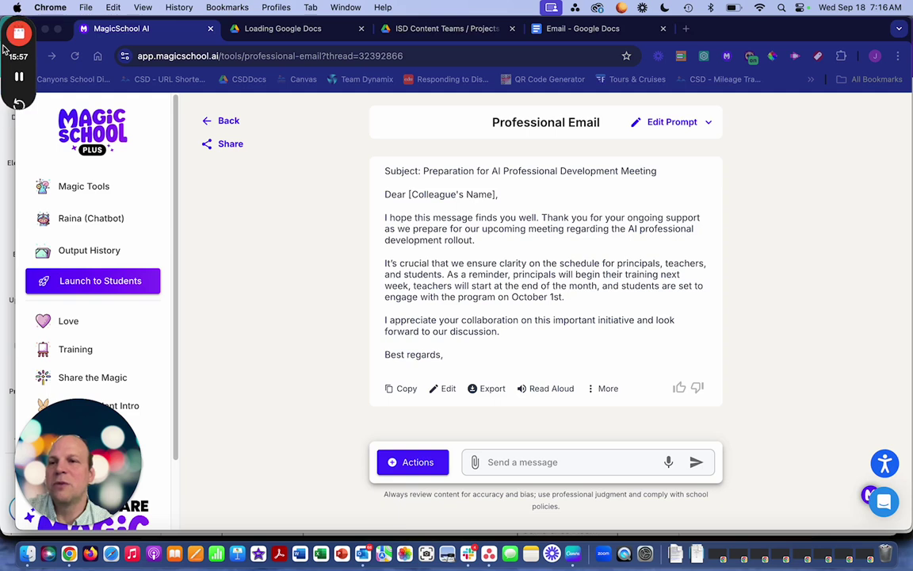
drag(5, 50, 12, 165)
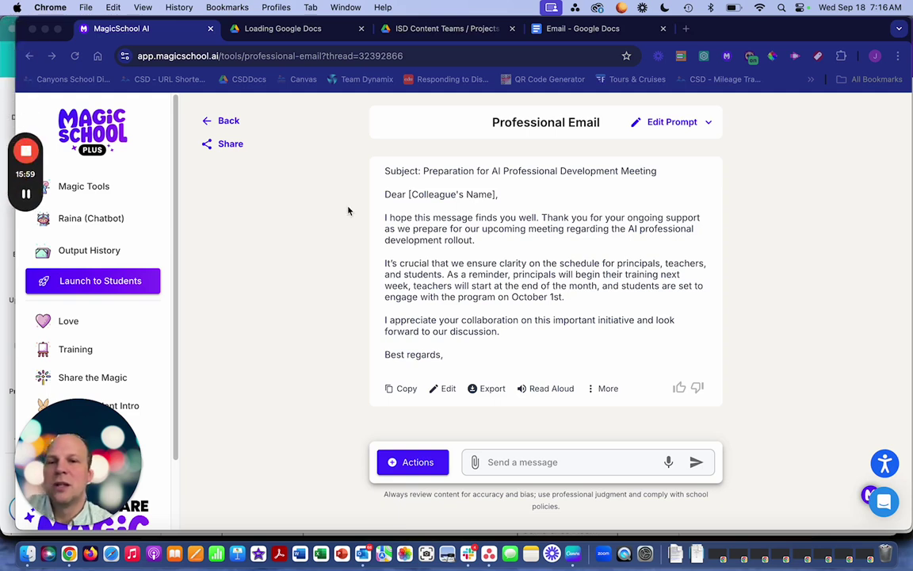
- Filter Output History to Resources and preview the lone AI Schedule Email resource, then close it
click(27, 56)
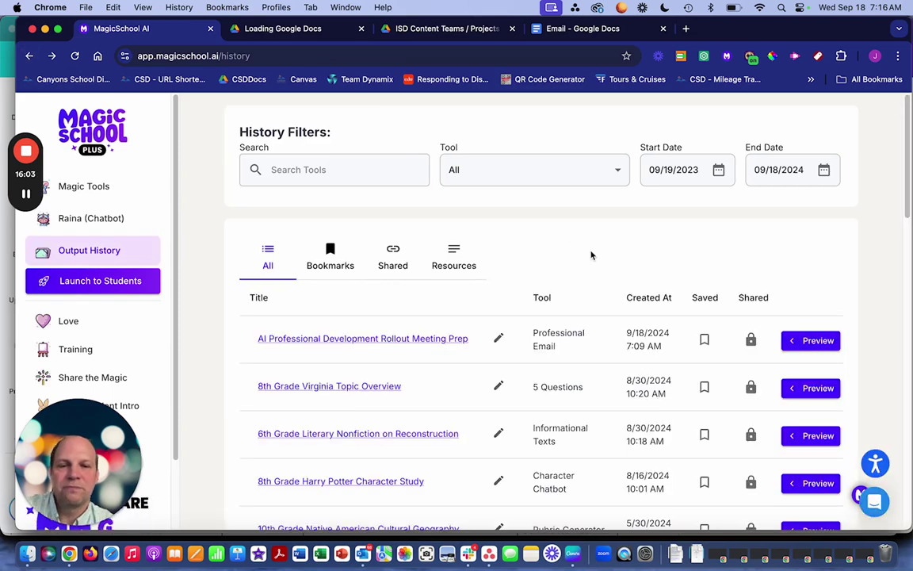
click(453, 258)
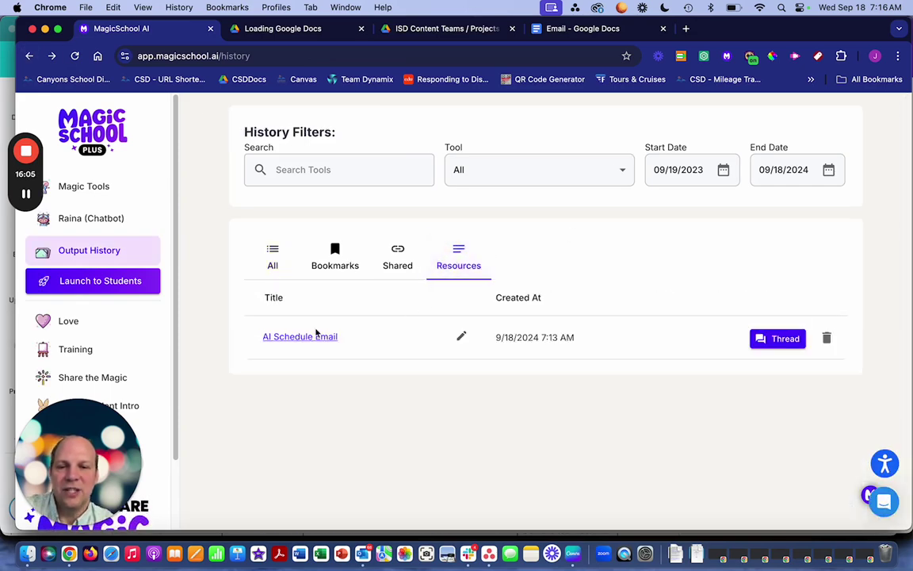
click(312, 337)
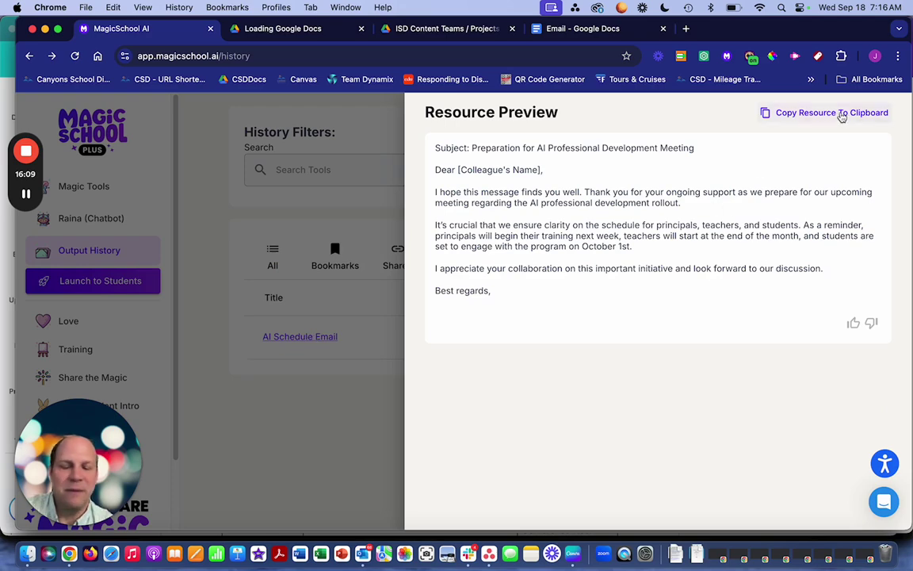
click(372, 401)
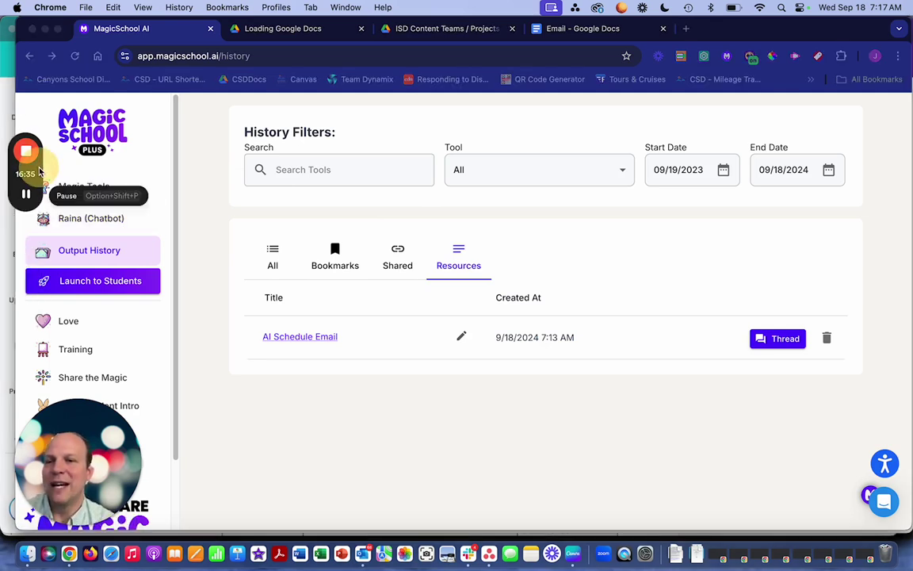
drag(40, 170, 35, 59)
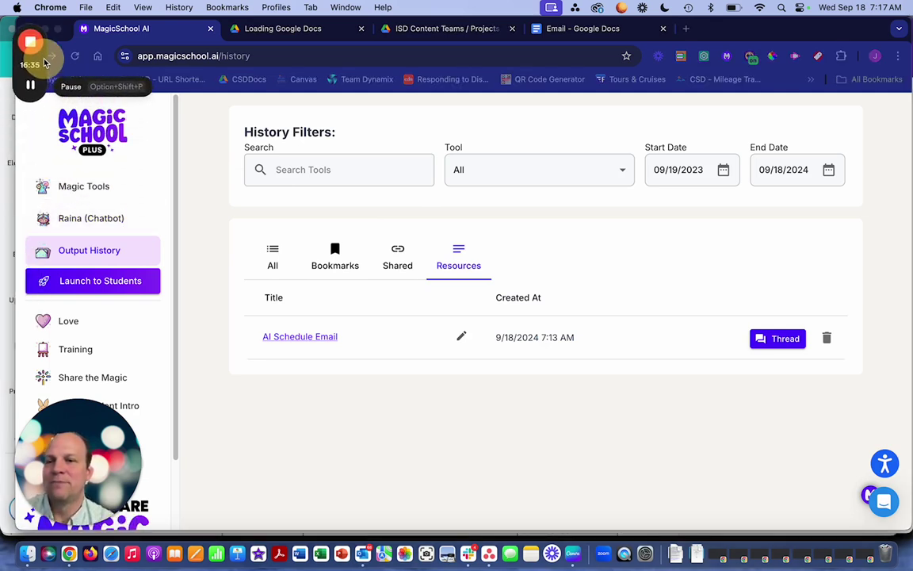
- Open Raina (Chatbot) from the Magic Tools list
click(95, 186)
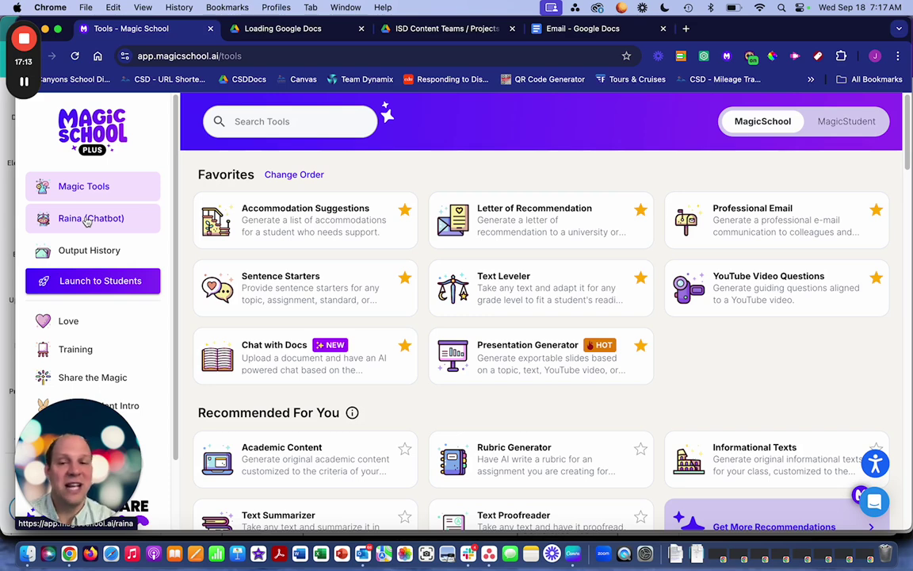
click(87, 219)
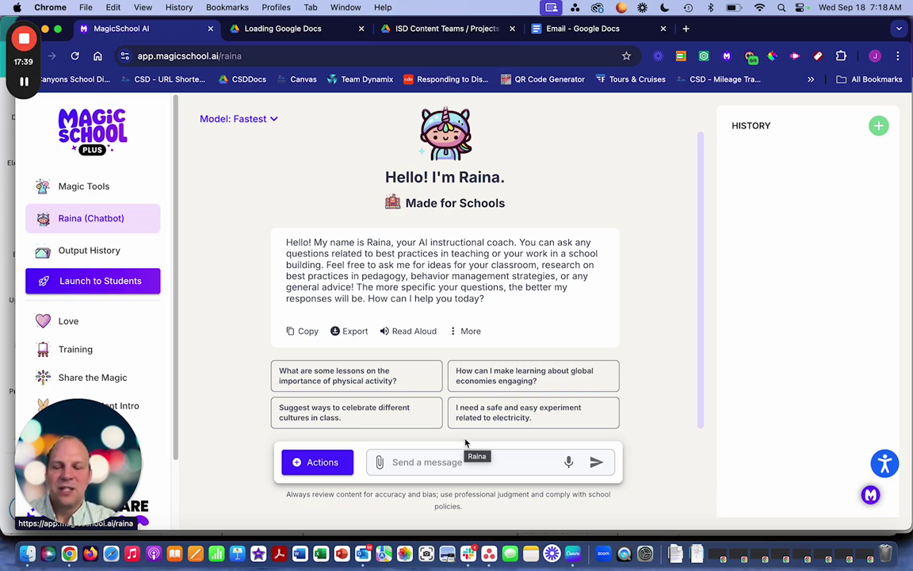
- Ask Raina for ideas to incorporate physical movement in a 5th grade classroom
click(433, 465)
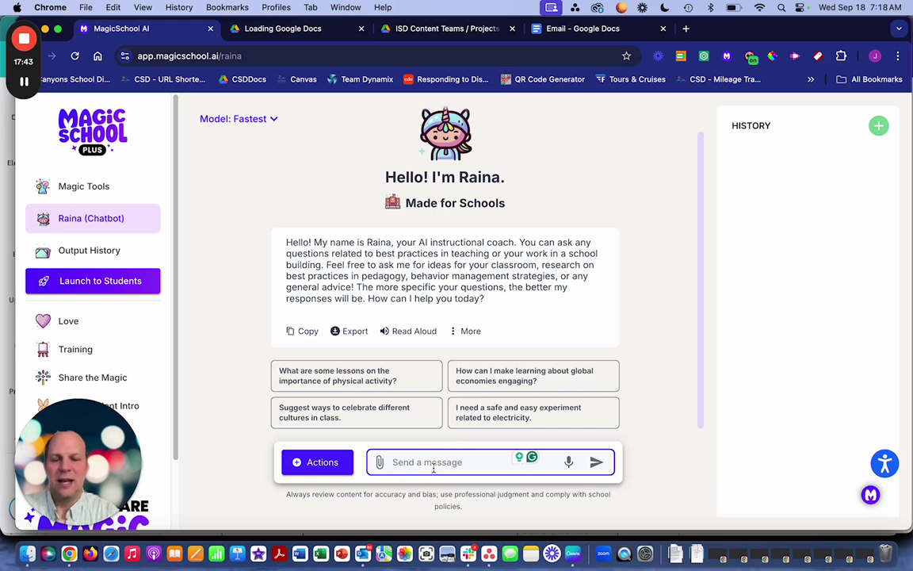
text(Can )
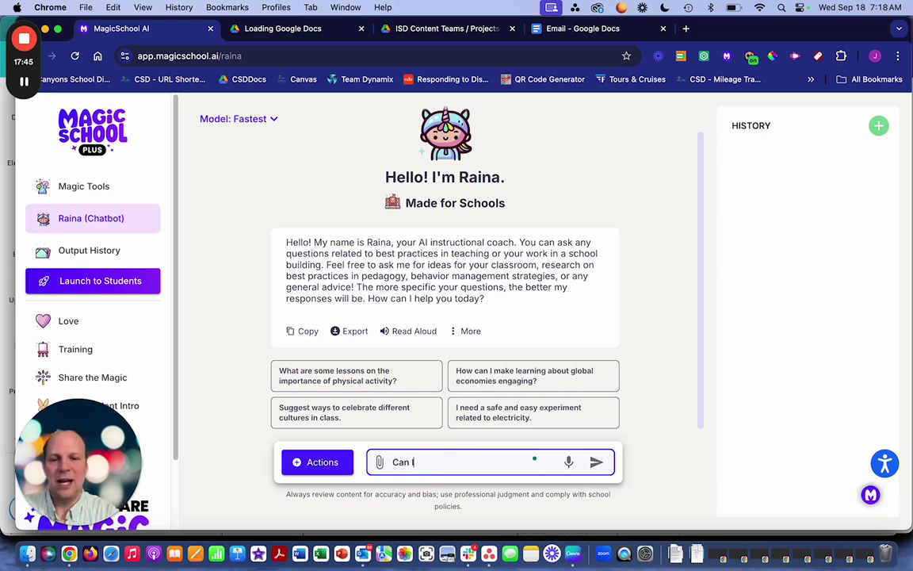
text(I have some idea)
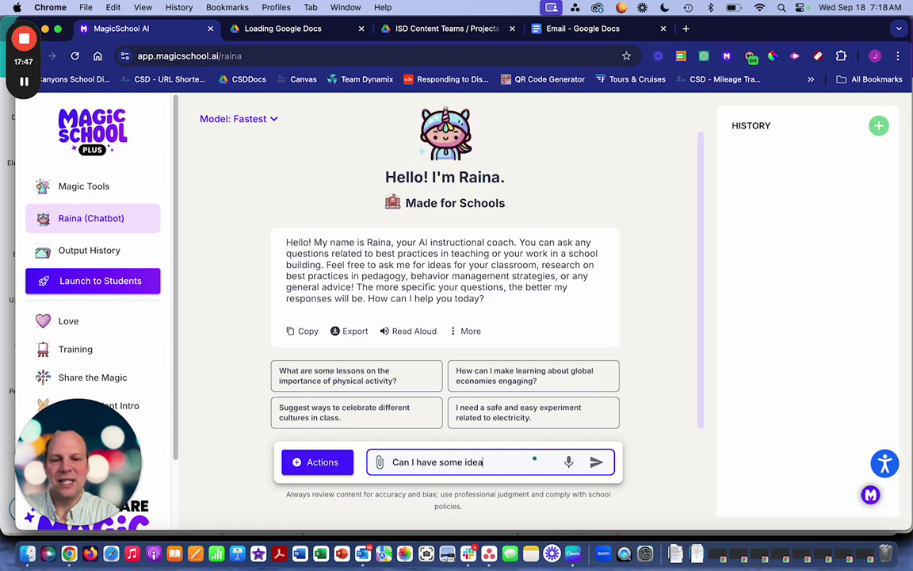
text(s for)
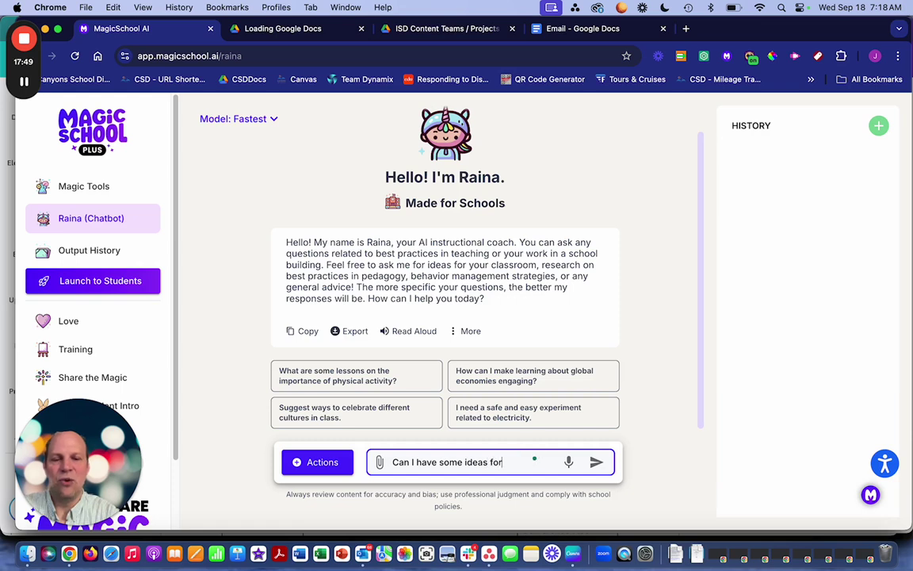
key(BackSpace)
key(BackSpace)
key(BackSpace)
key(BackSpace)
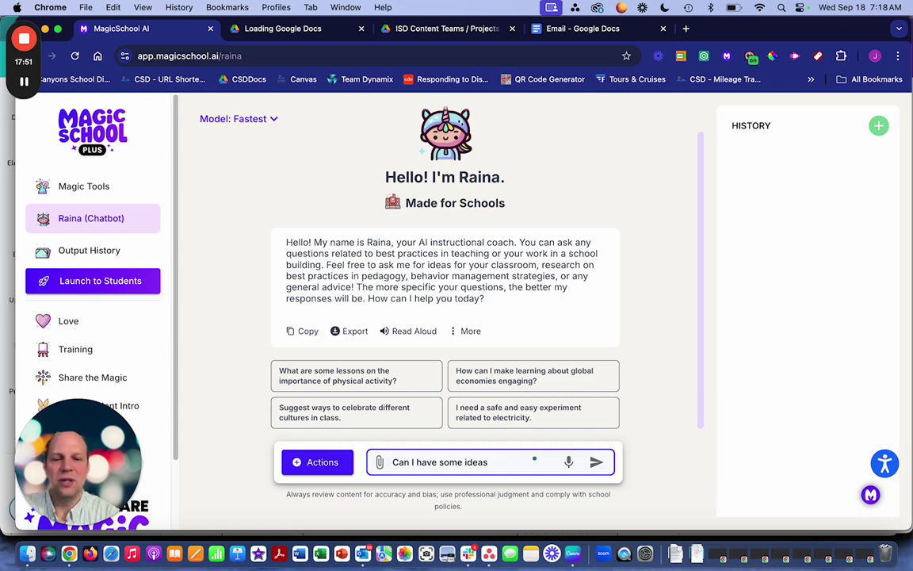
text(to incorop)
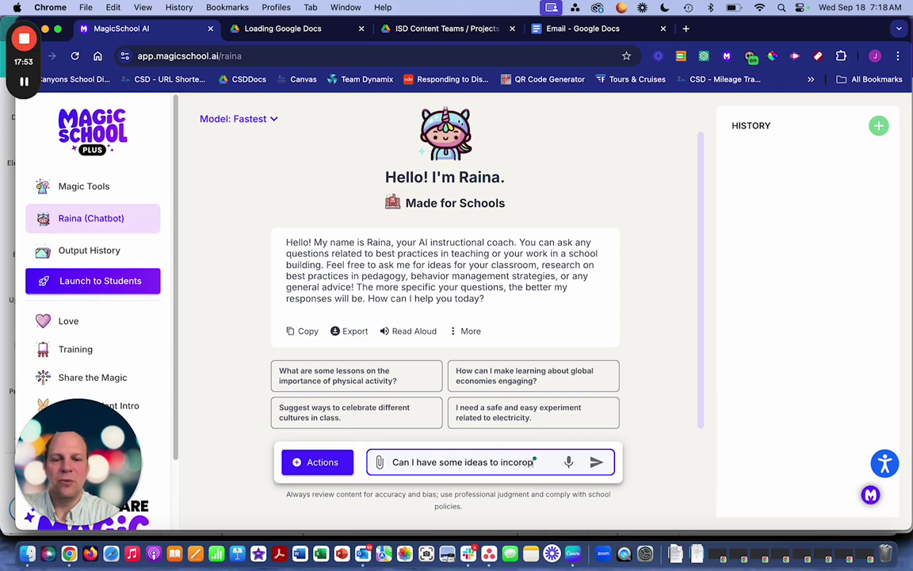
text(orate)
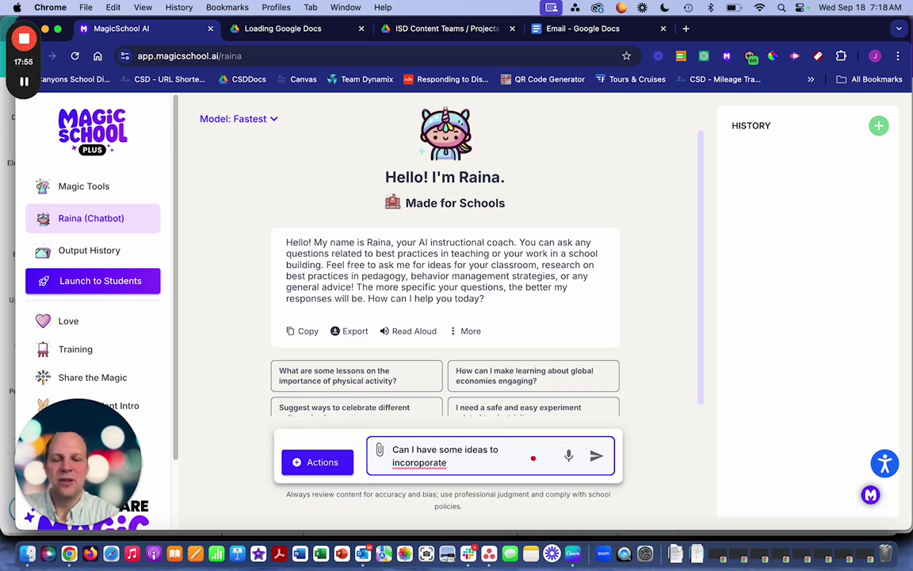
text( physical )
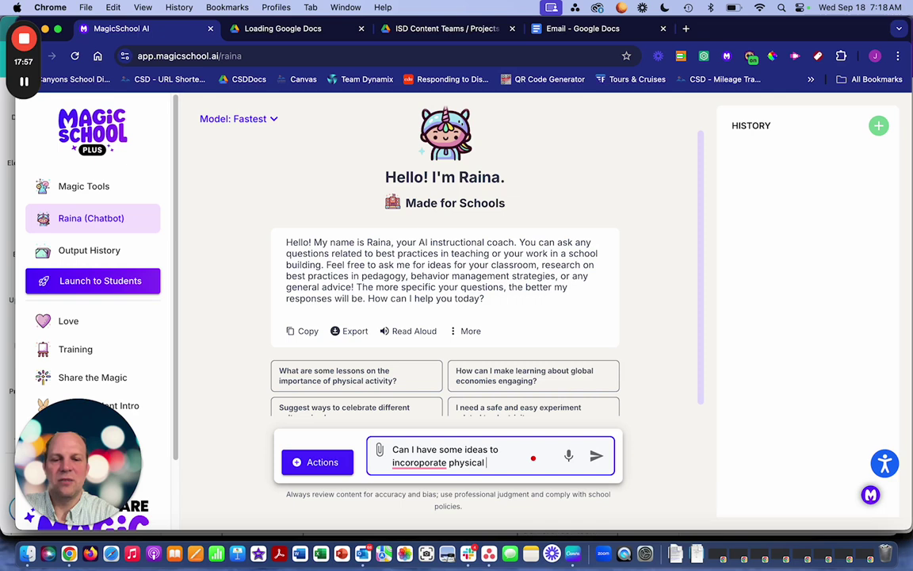
text(movement in)
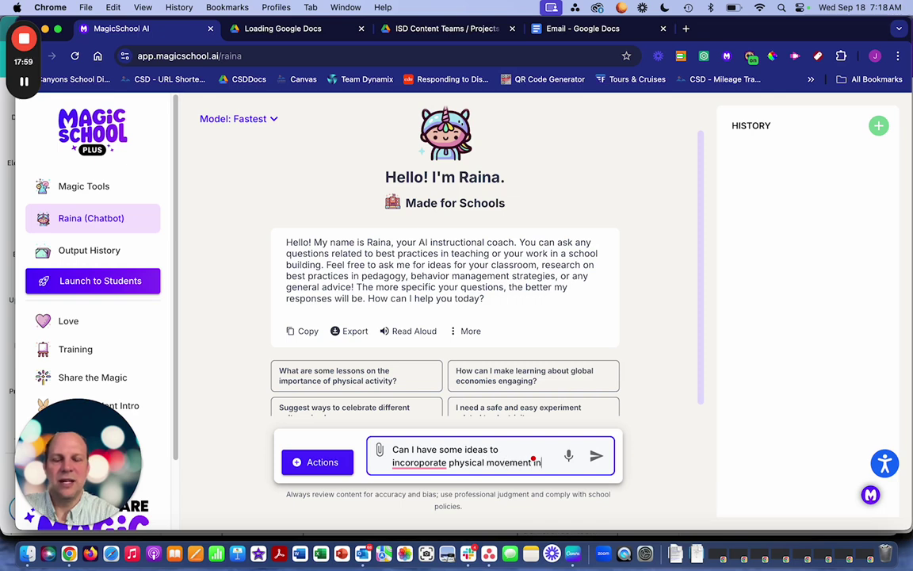
text( my )
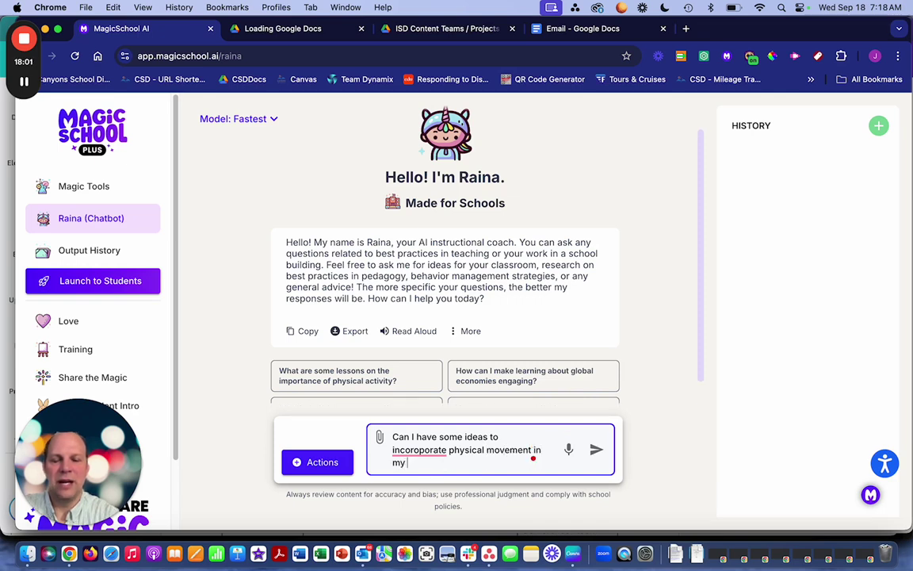
text(classroom?)
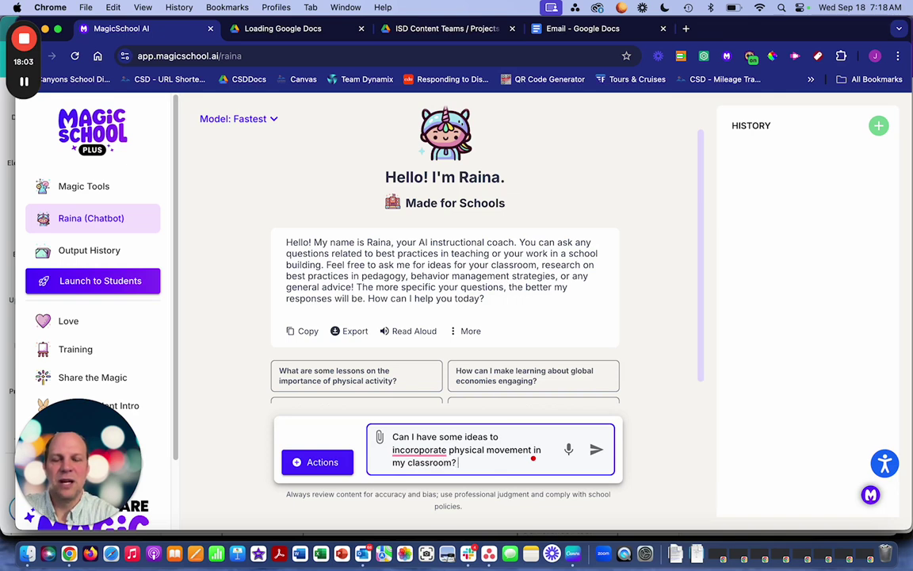
text( I teac)
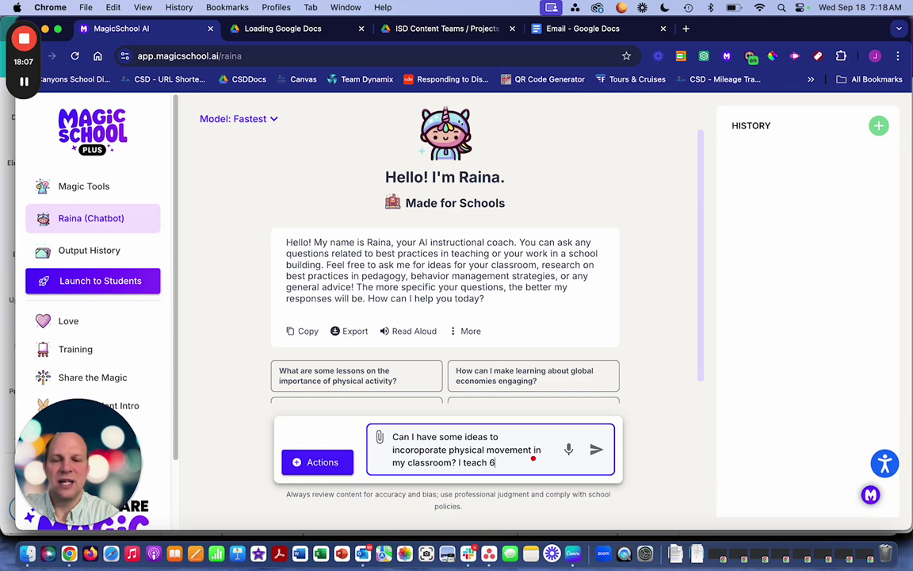
text(h 5th gra)
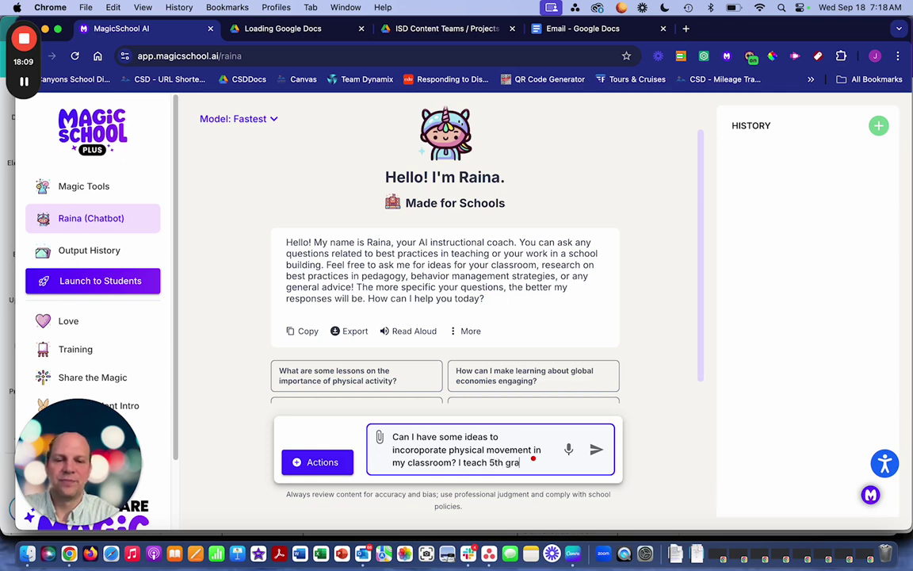
text(de.)
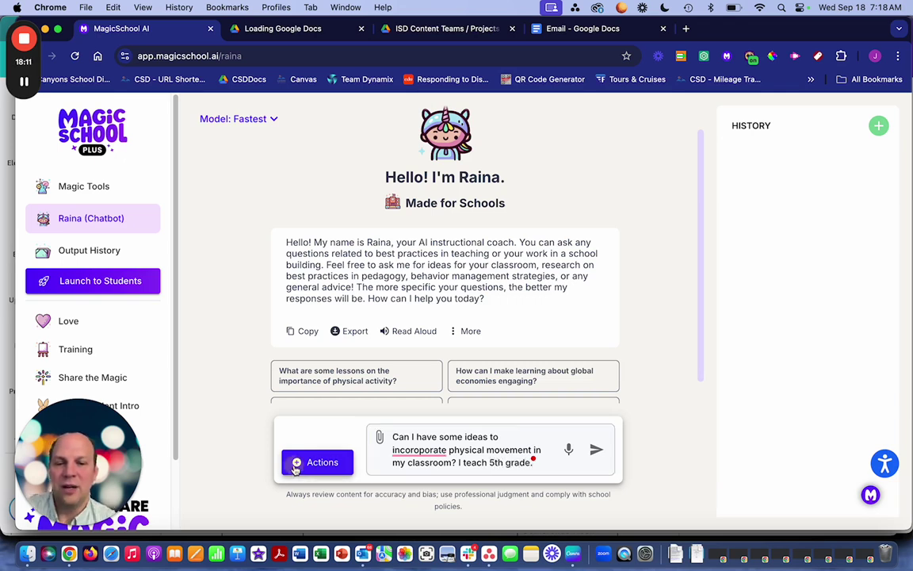
click(295, 466)
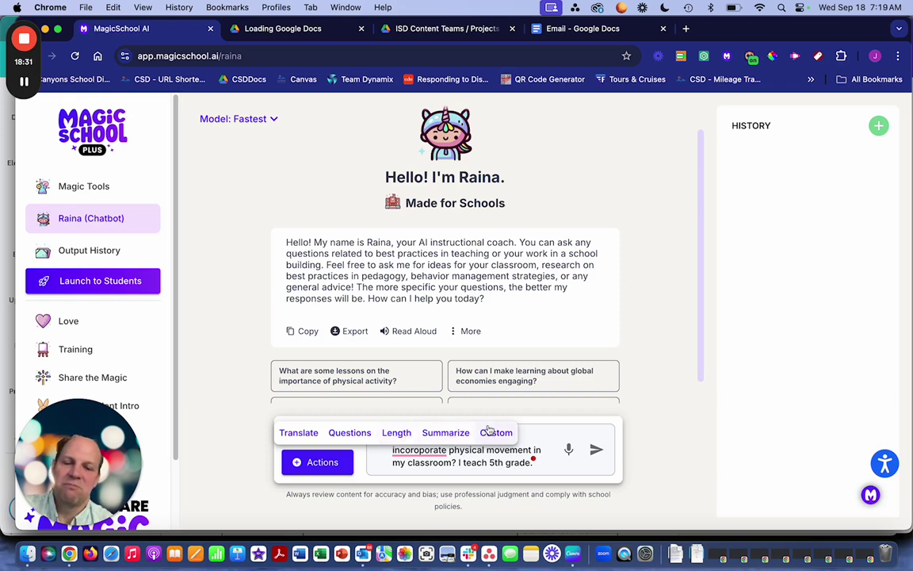
click(597, 450)
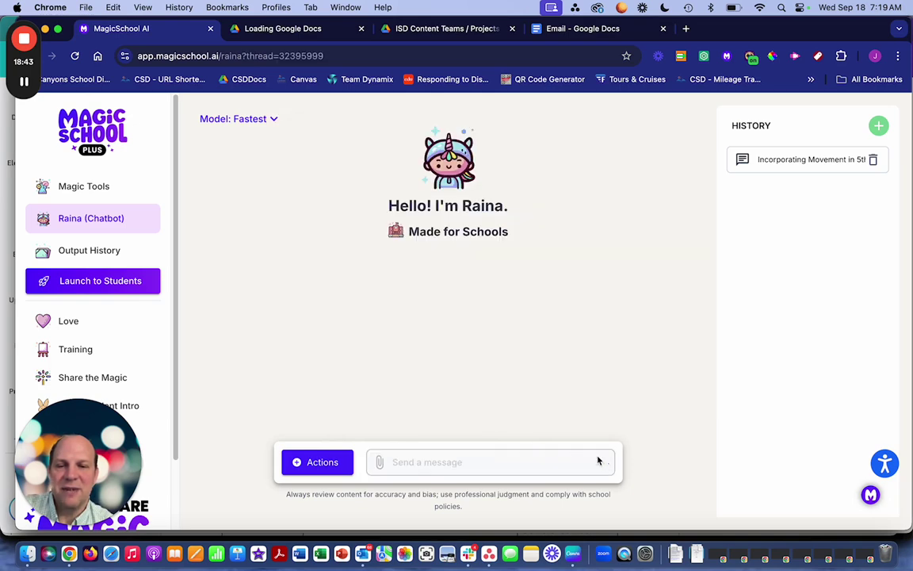
- Scroll to the end of Raina's ten movement ideas, then open and close the message actions list
scroll(586, 378, down, 15)
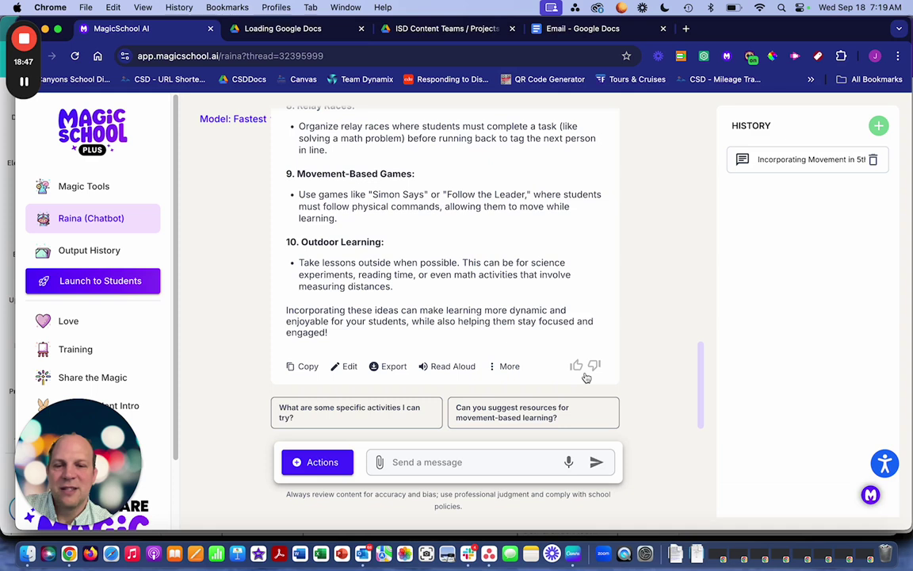
click(323, 464)
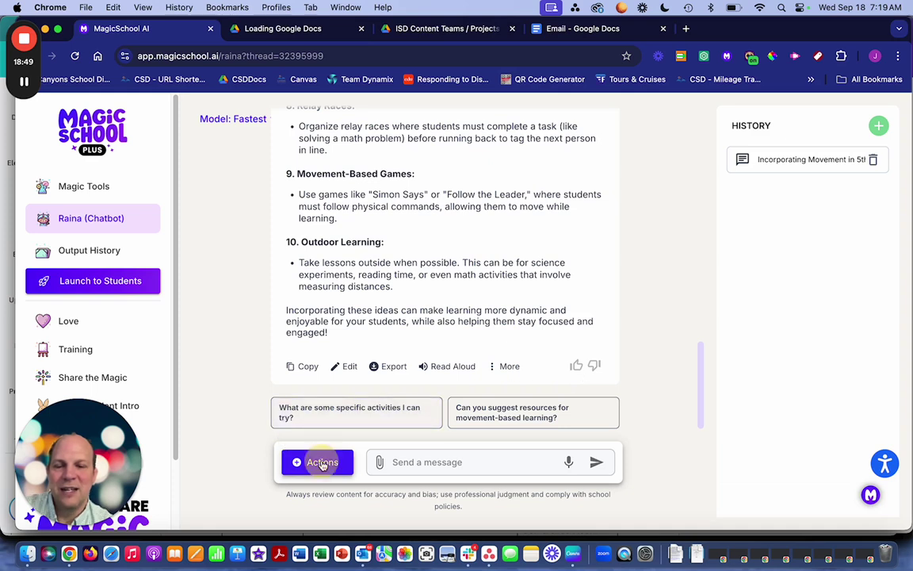
click(323, 465)
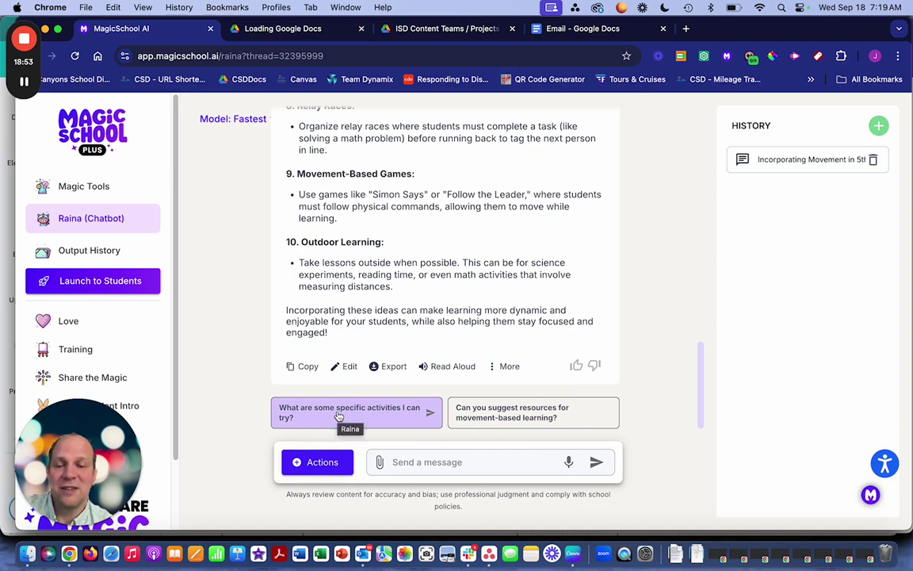
click(338, 415)
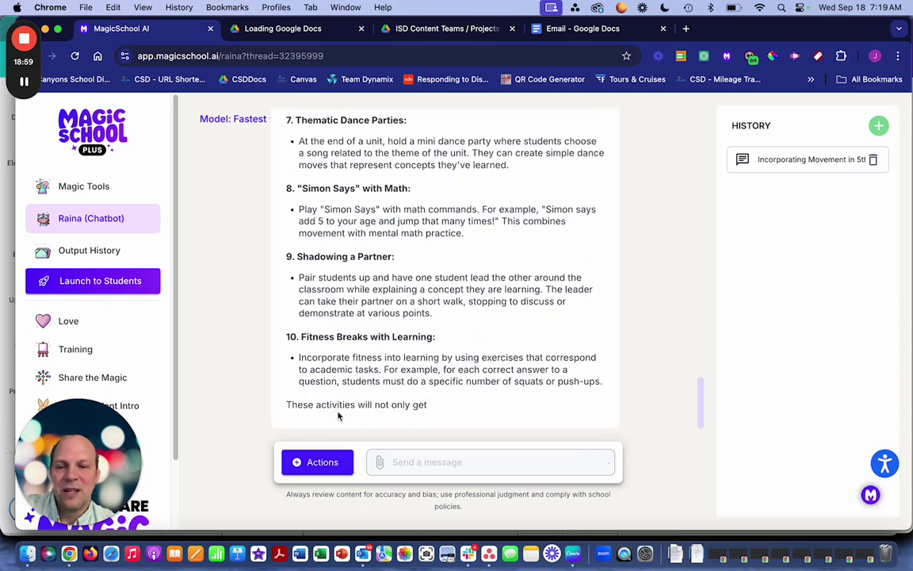
click(349, 465)
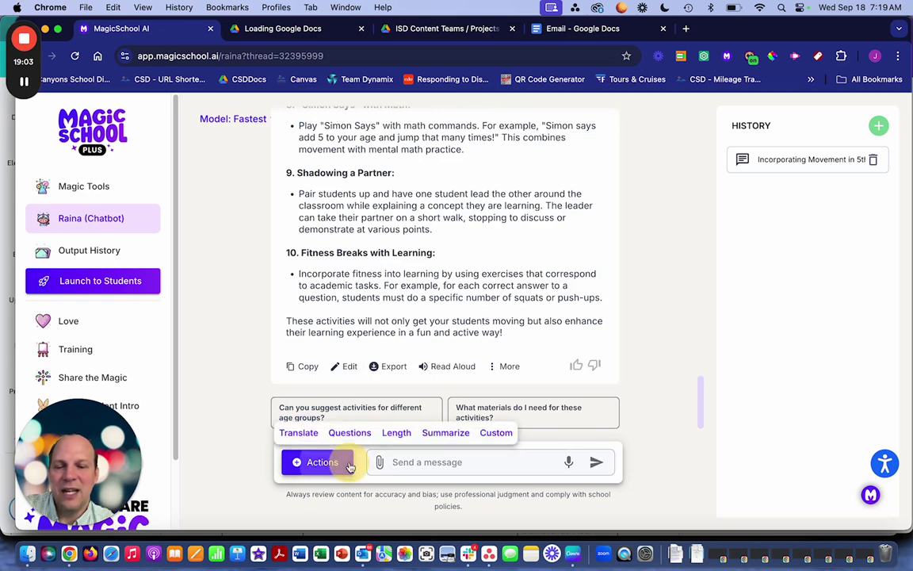
click(397, 434)
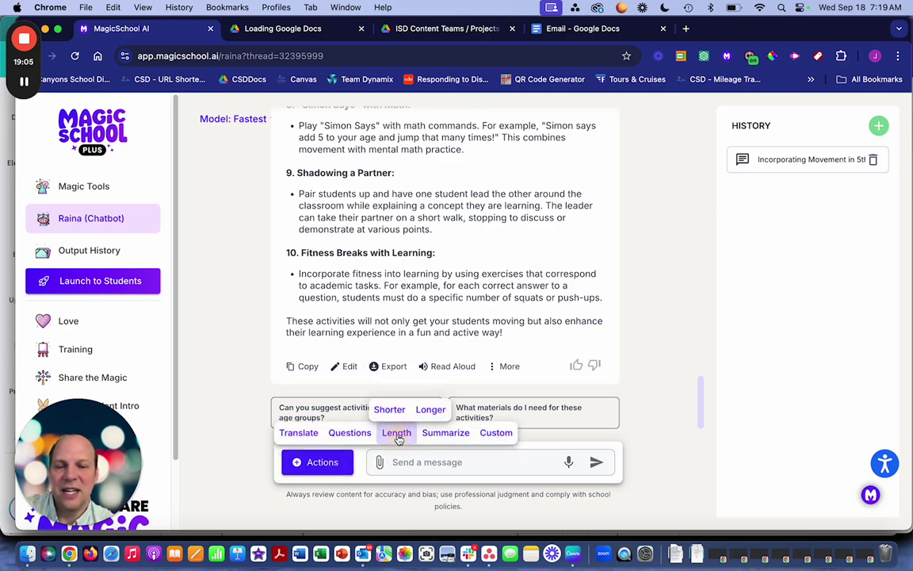
click(389, 409)
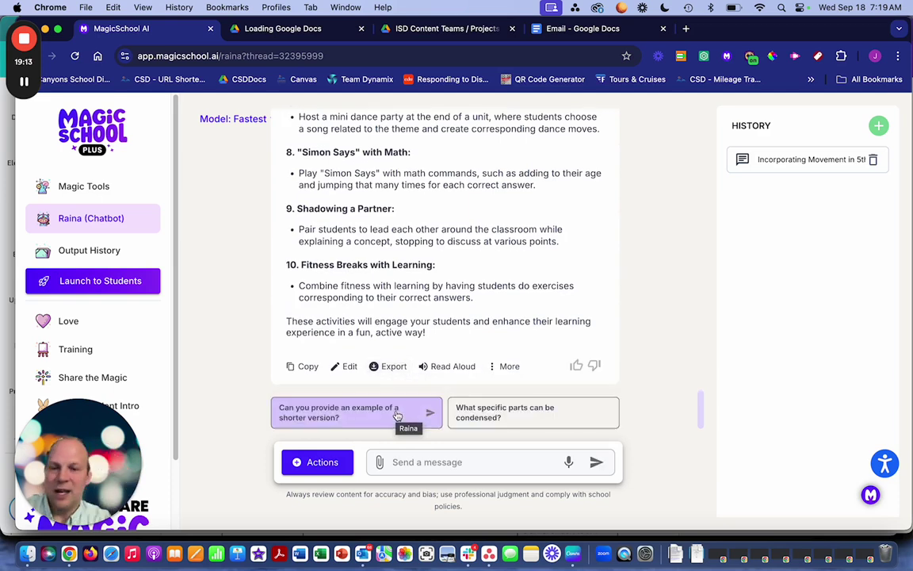
click(425, 463)
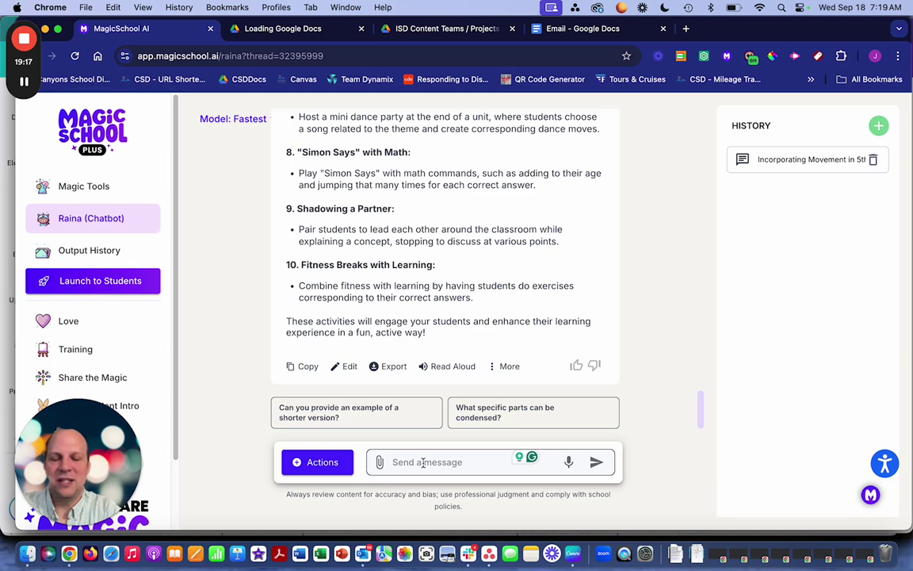
- Ask Raina for 3 activities with greater explanation for each activity
click(420, 462)
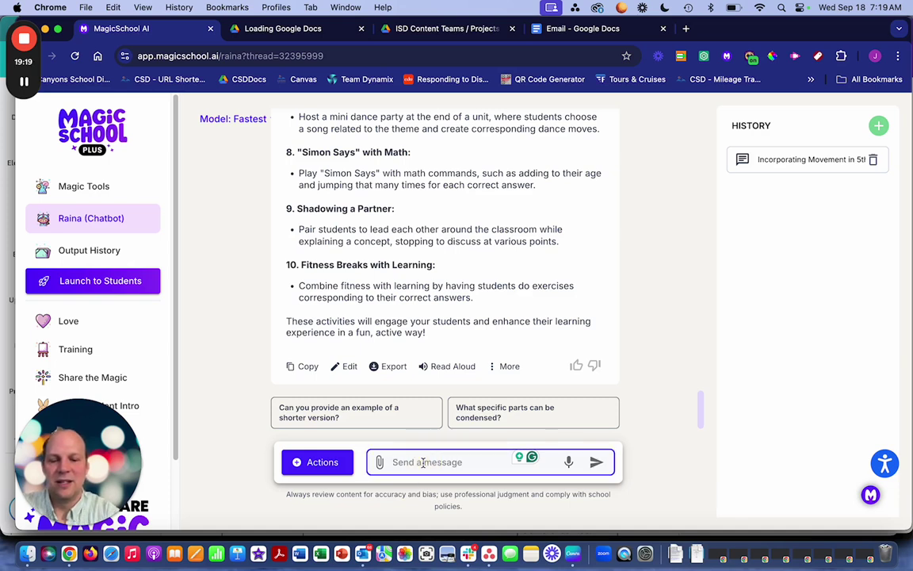
text(Give me 3 )
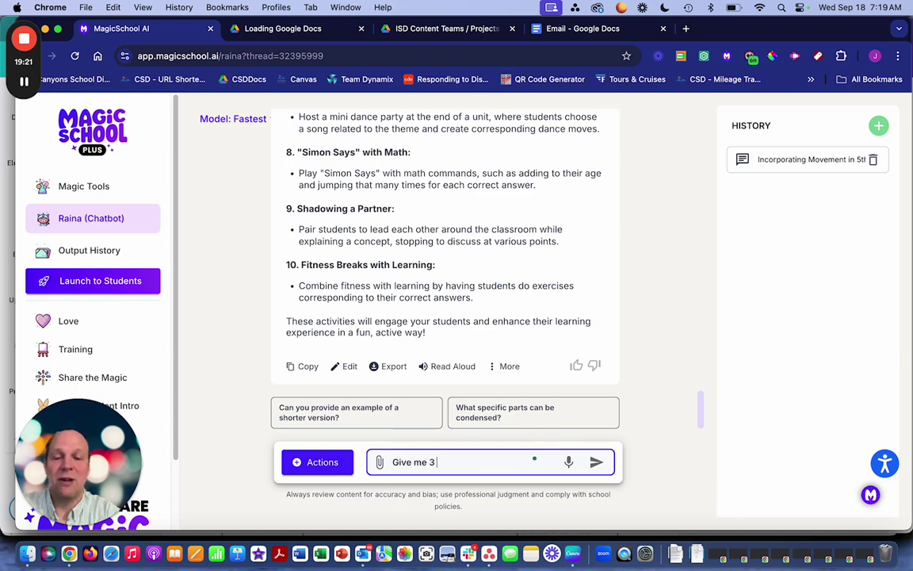
text(activites)
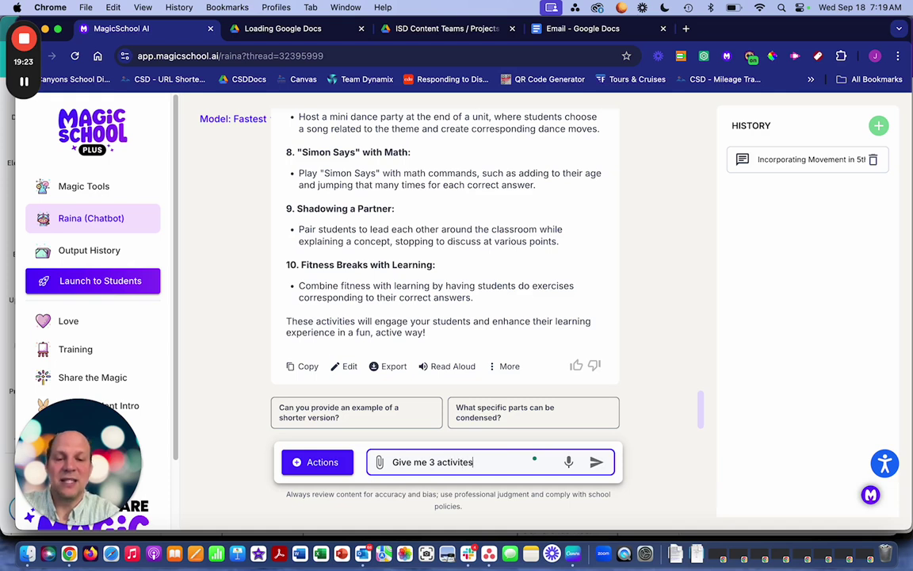
text( with gr)
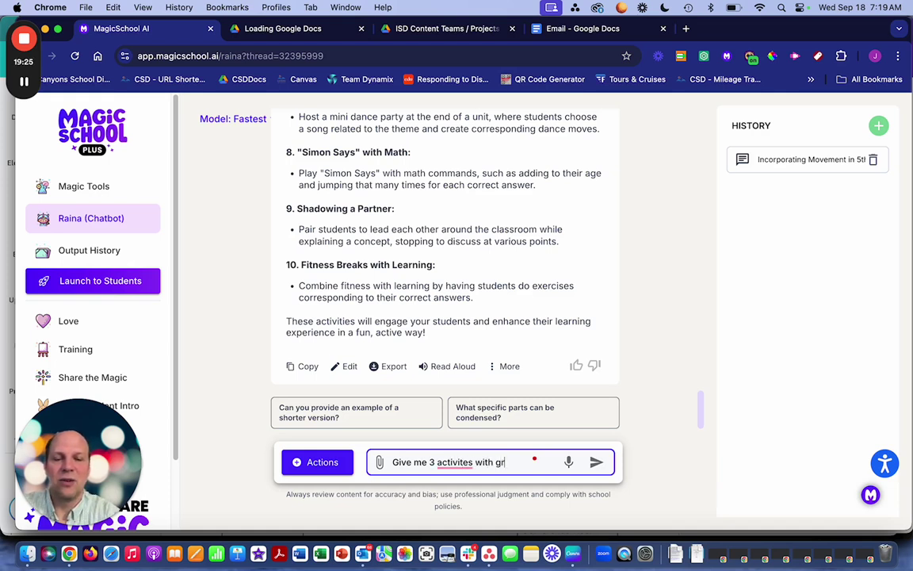
text(eater )
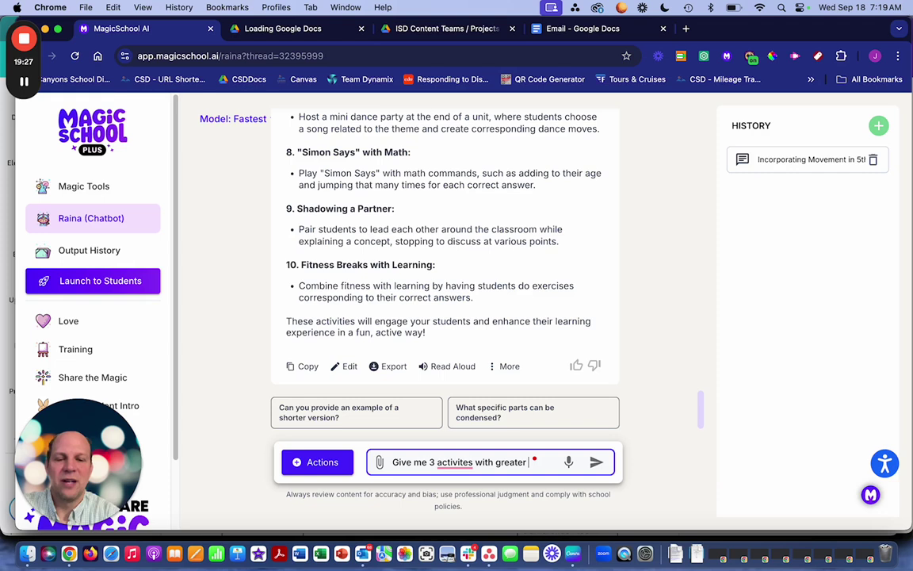
text(explana)
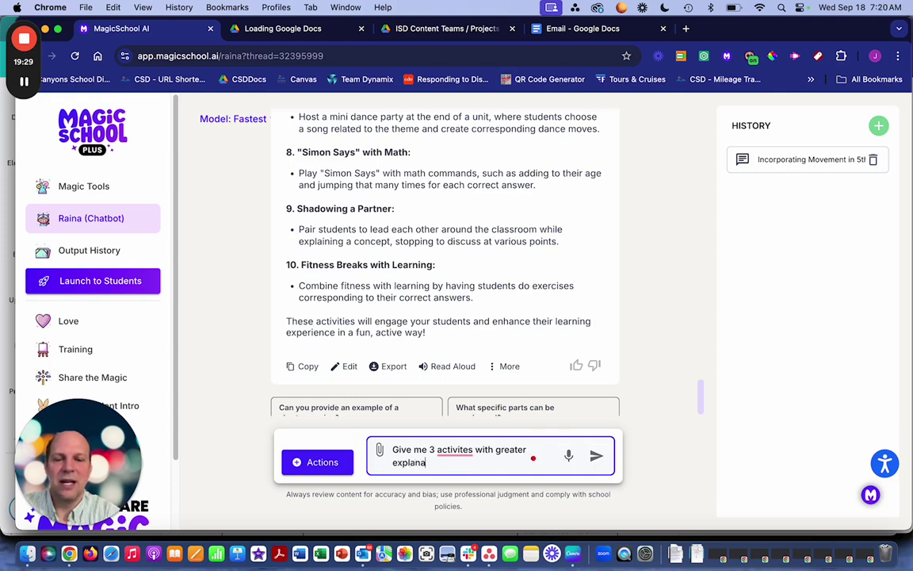
text(tion for each)
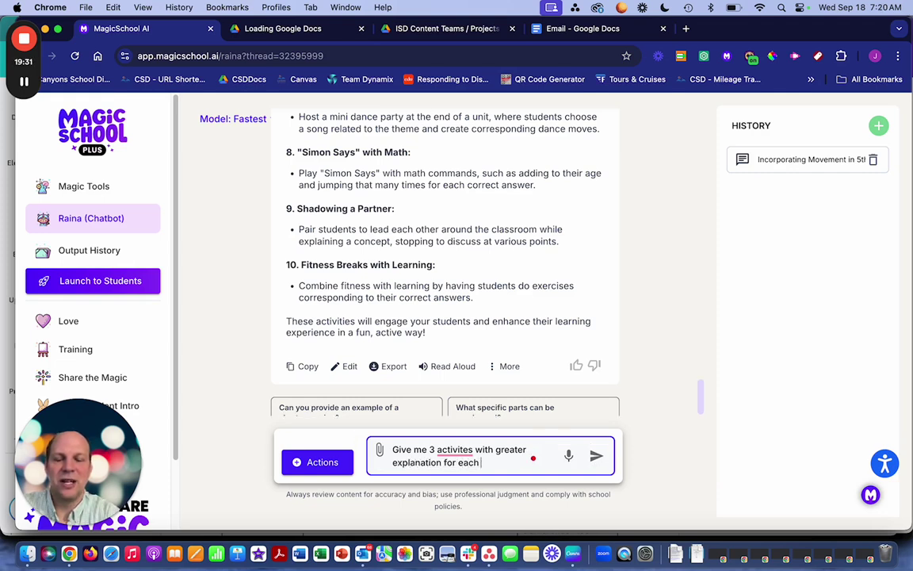
text( activity.)
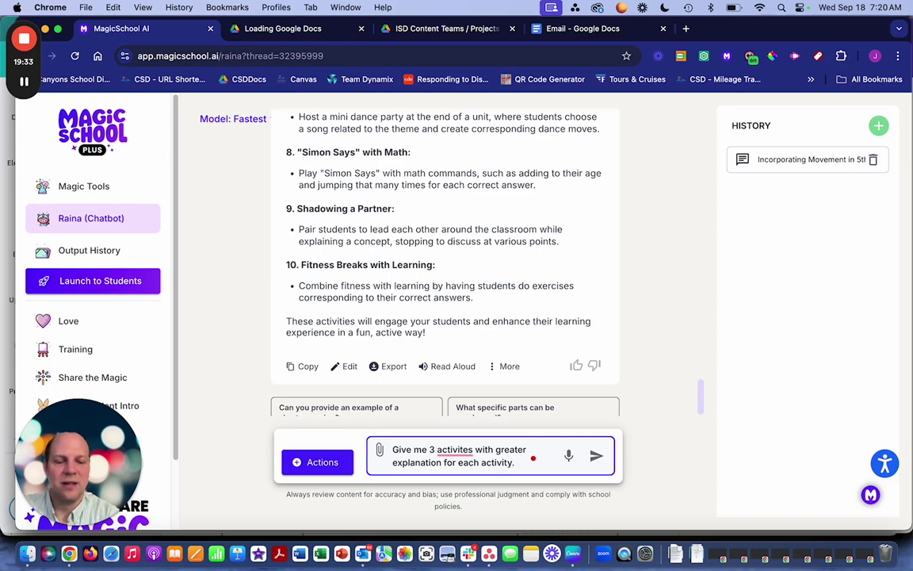
key(Return)
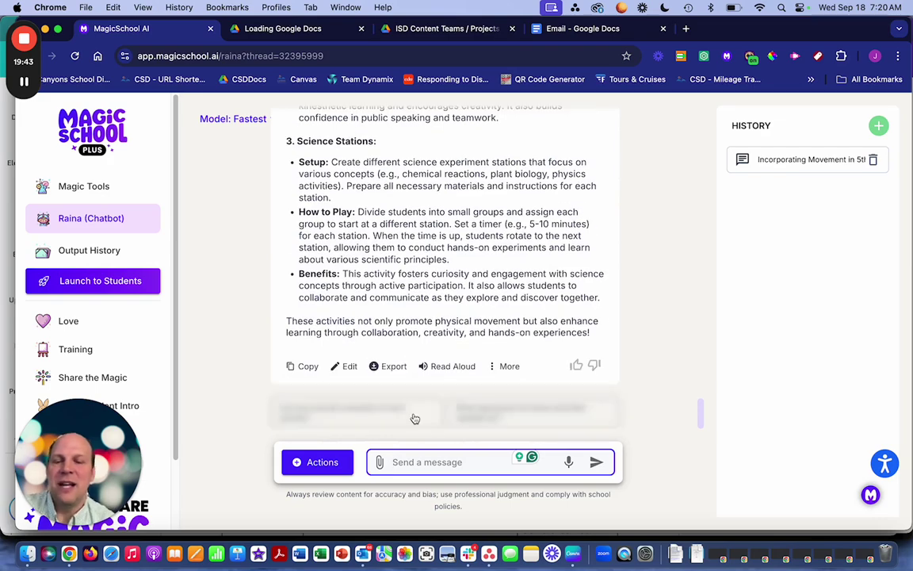
scroll(376, 255, up, 5)
scroll(417, 282, up, 1)
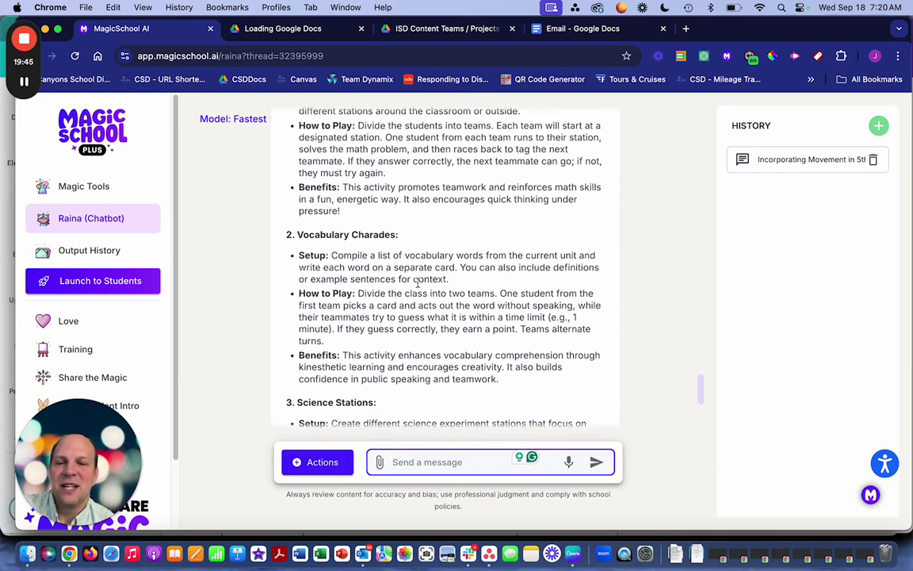
scroll(418, 281, up, 5)
scroll(418, 282, down, 10)
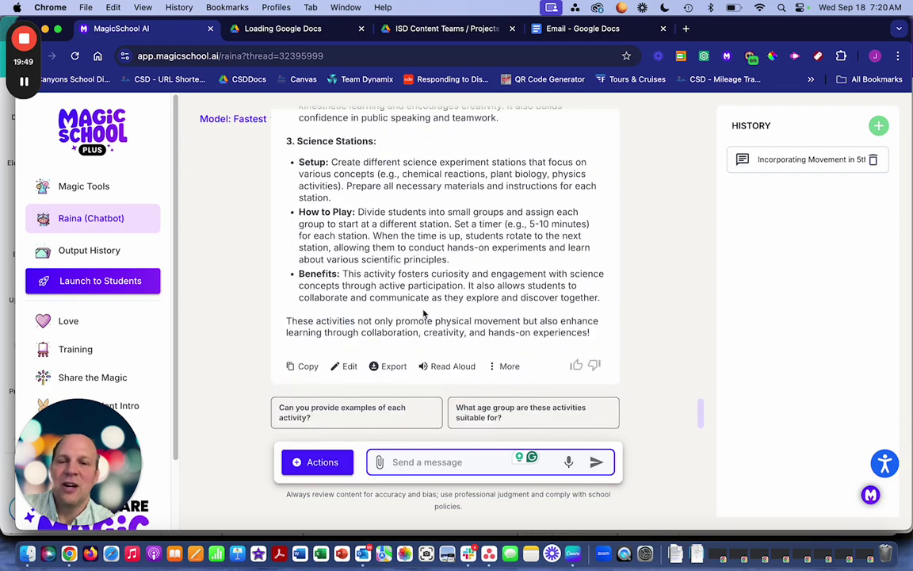
scroll(424, 314, up, 10)
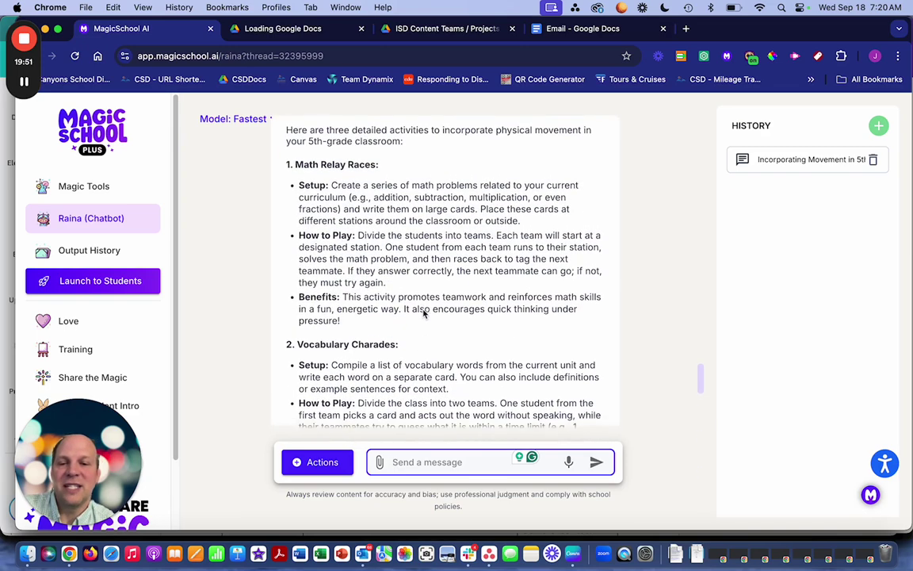
scroll(423, 314, down, 10)
scroll(422, 310, up, 5)
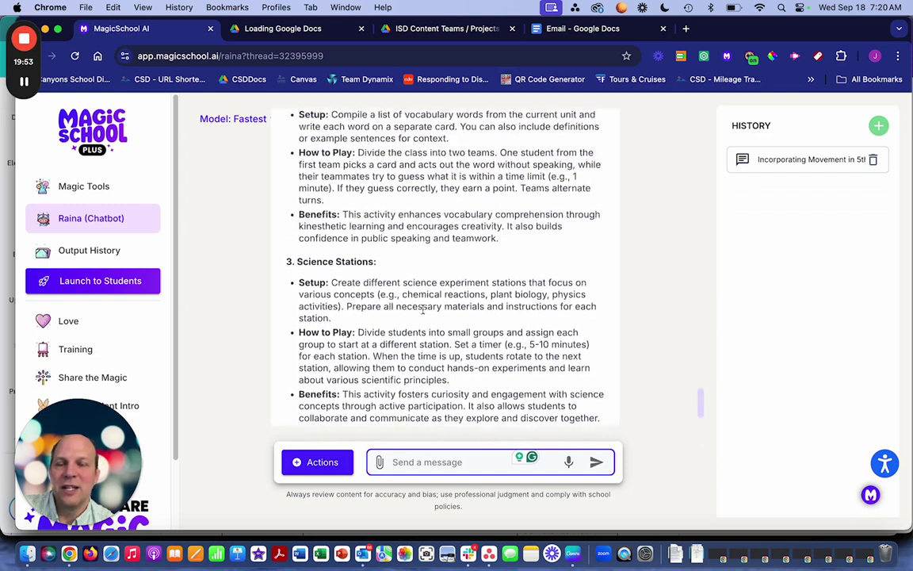
scroll(423, 310, up, 3)
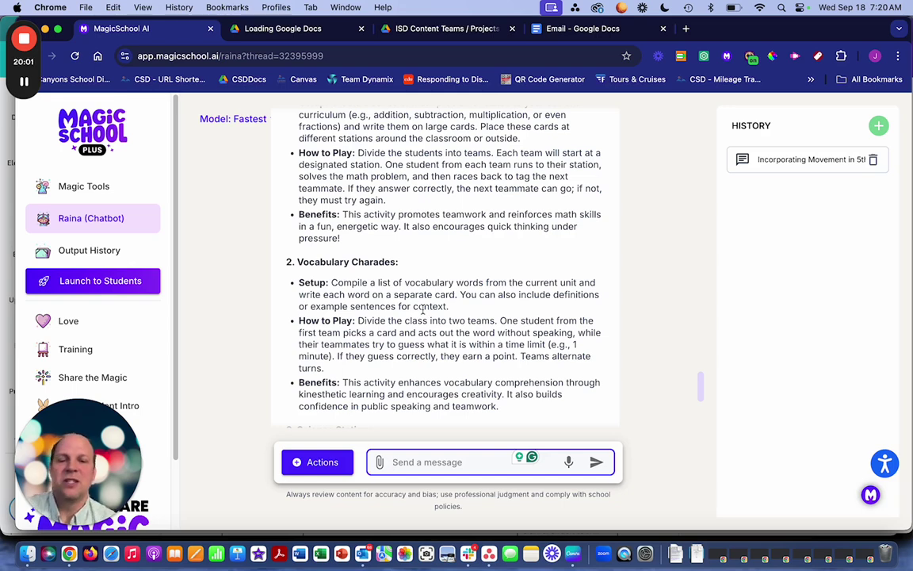
scroll(436, 248, down, 5)
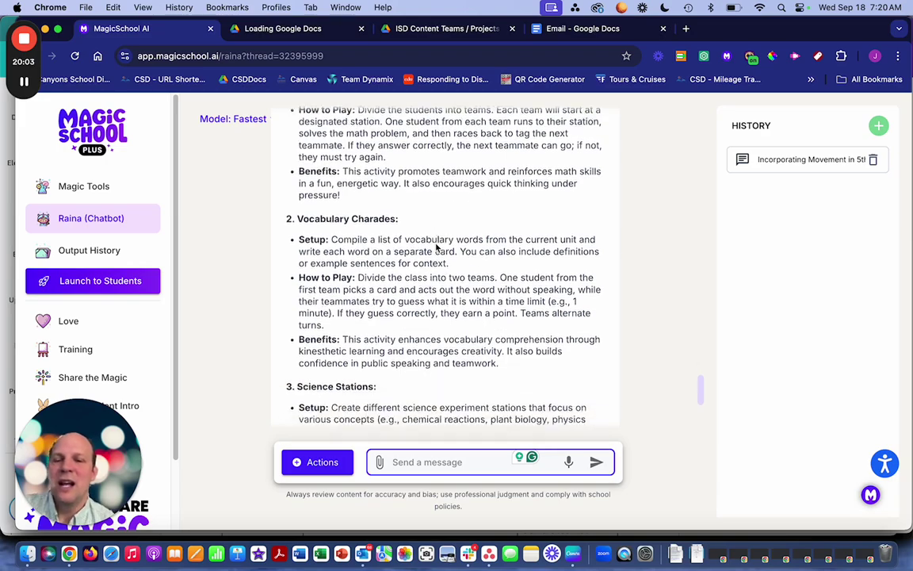
scroll(435, 245, up, 10)
scroll(435, 244, up, 3)
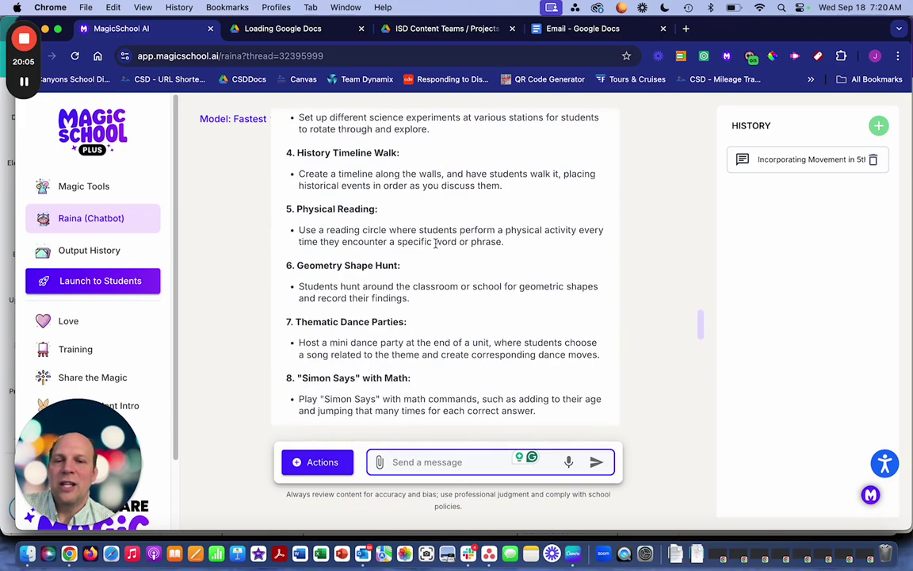
scroll(435, 246, down, 15)
scroll(436, 249, down, 1)
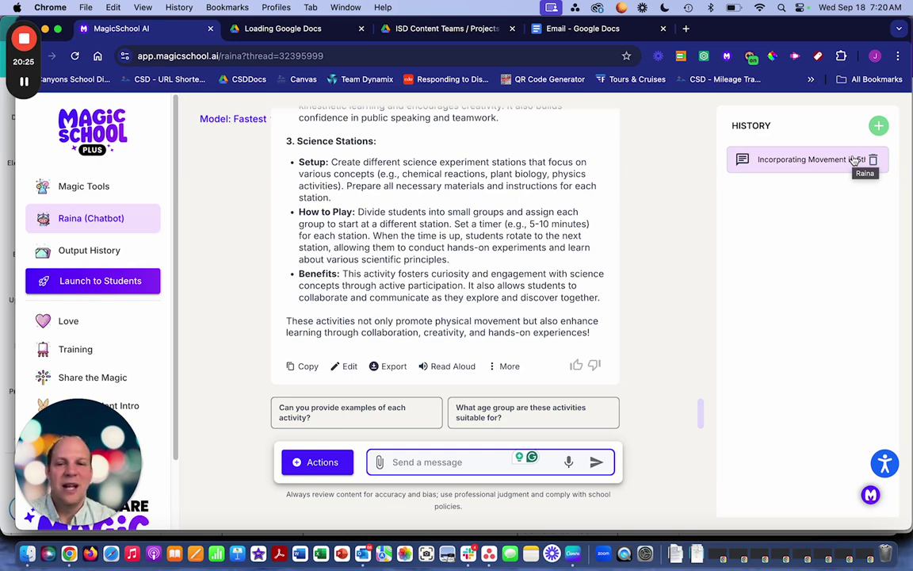
- Reopen the saved movement-activities conversation from Raina's chat history
click(96, 196)
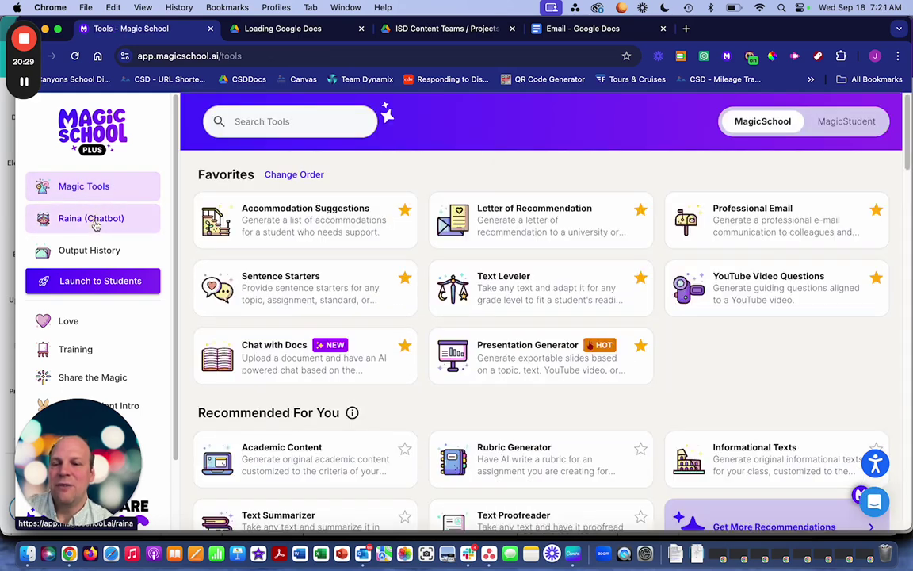
click(90, 216)
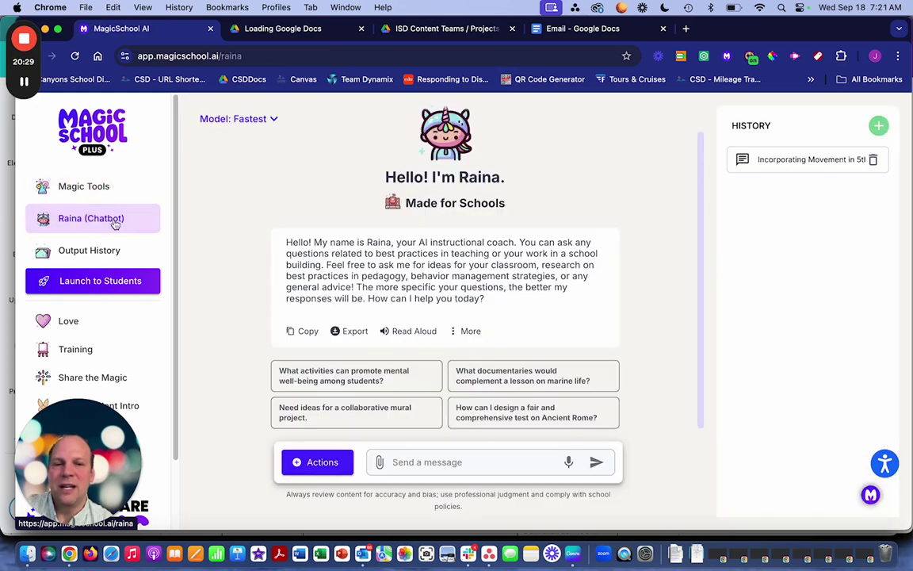
click(831, 160)
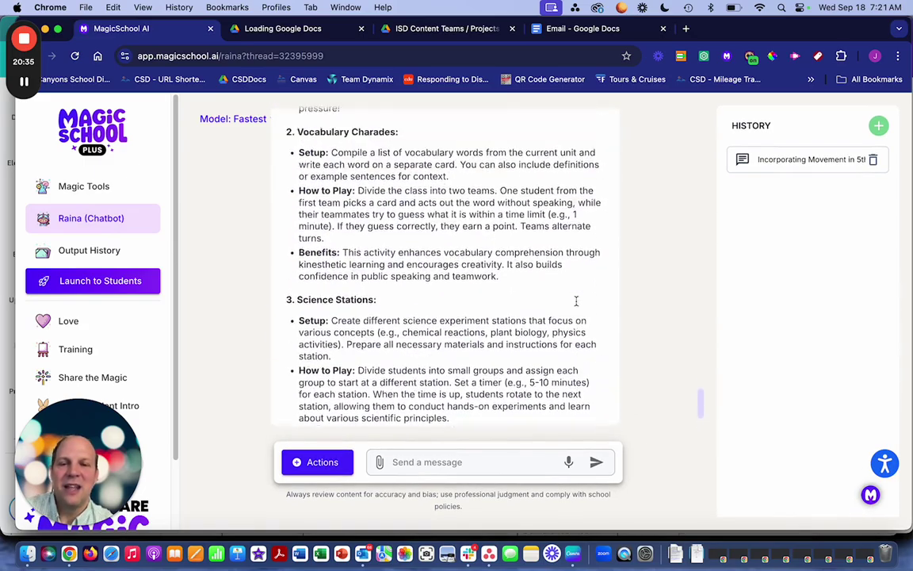
- Look over the conversation, then bring up the Canva deck at slide 15, 'Let's Do It Together!'
scroll(578, 306, up, 1)
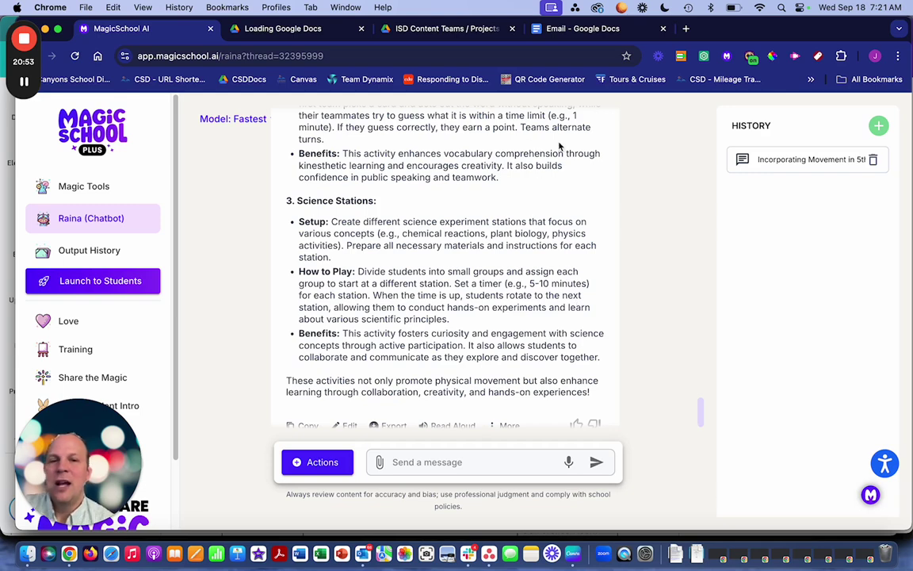
drag(102, 453, 781, 464)
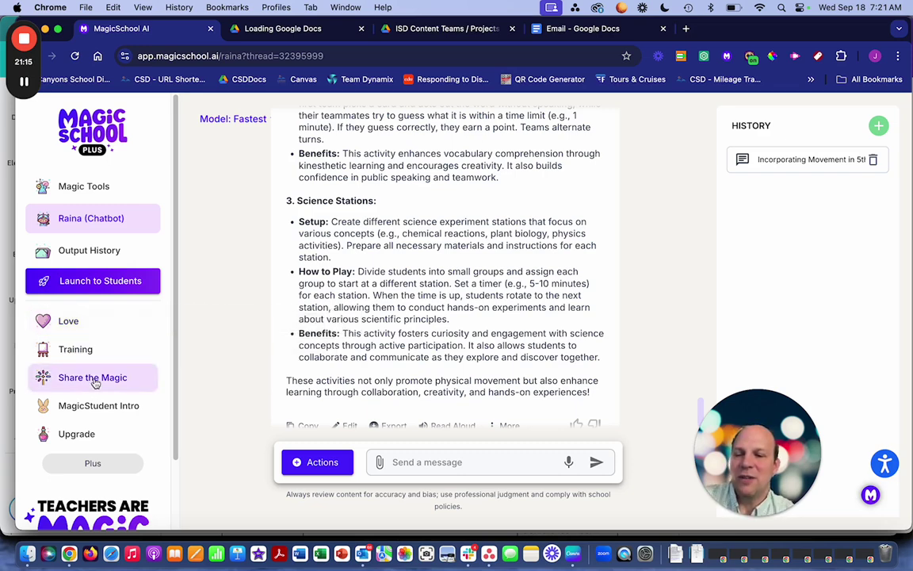
scroll(88, 436, down, 2)
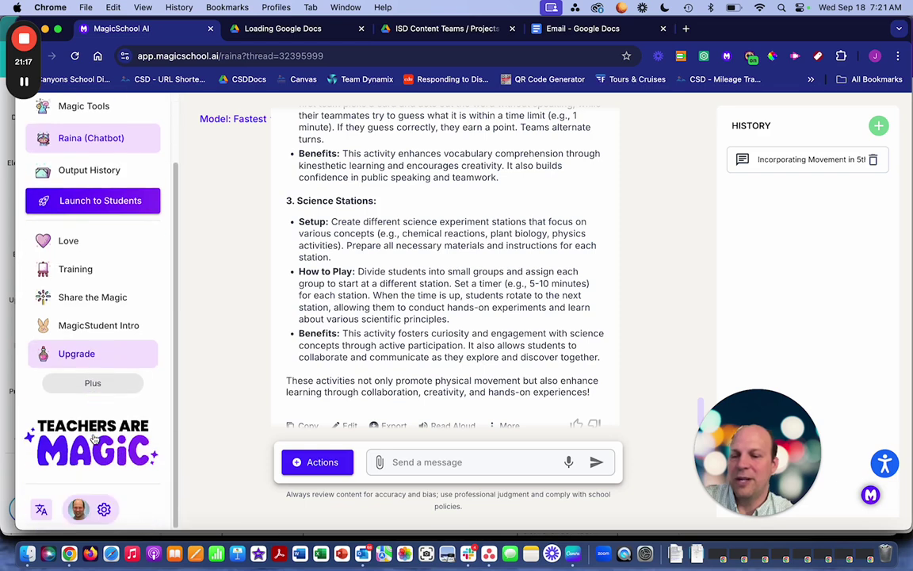
scroll(94, 436, up, 2)
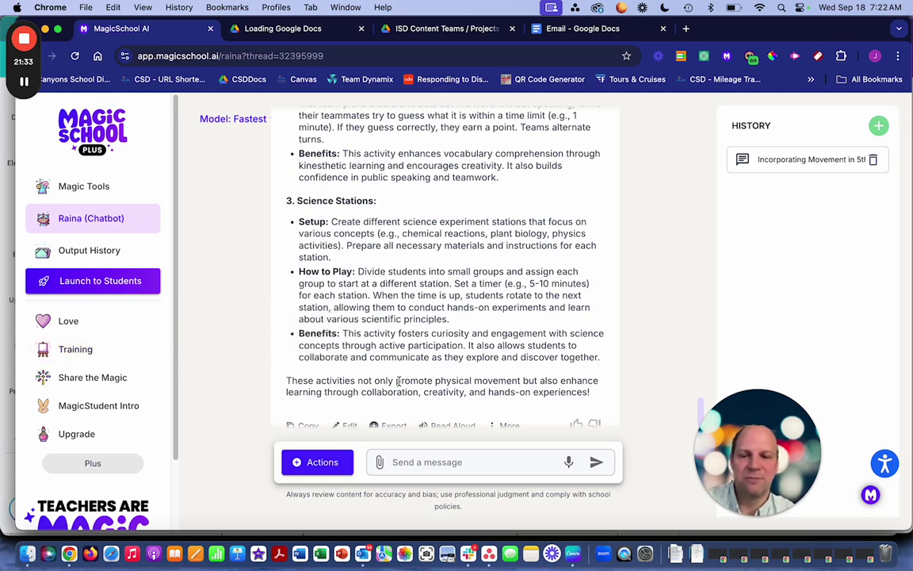
click(573, 554)
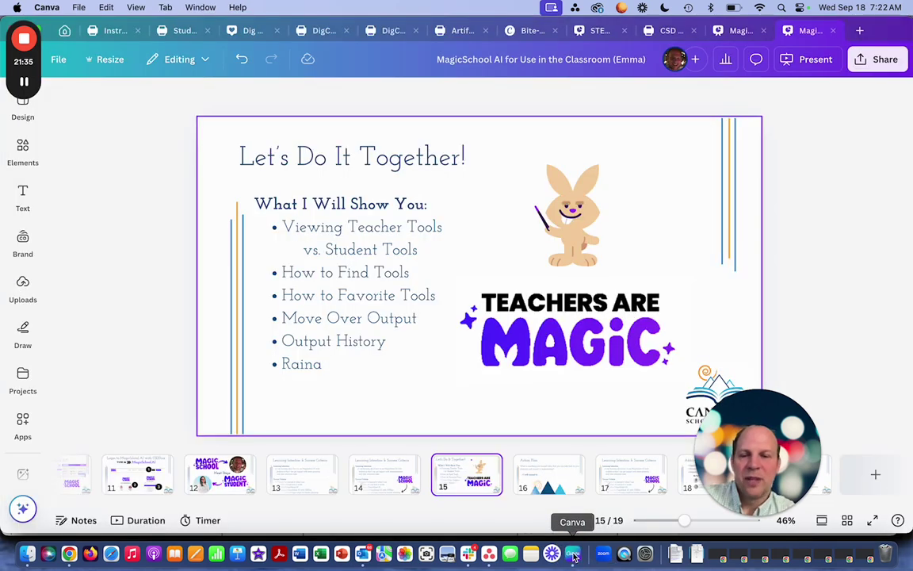
- Step through the Action Plan and Learning Intention slides to slide 18, Additional Resources
click(565, 480)
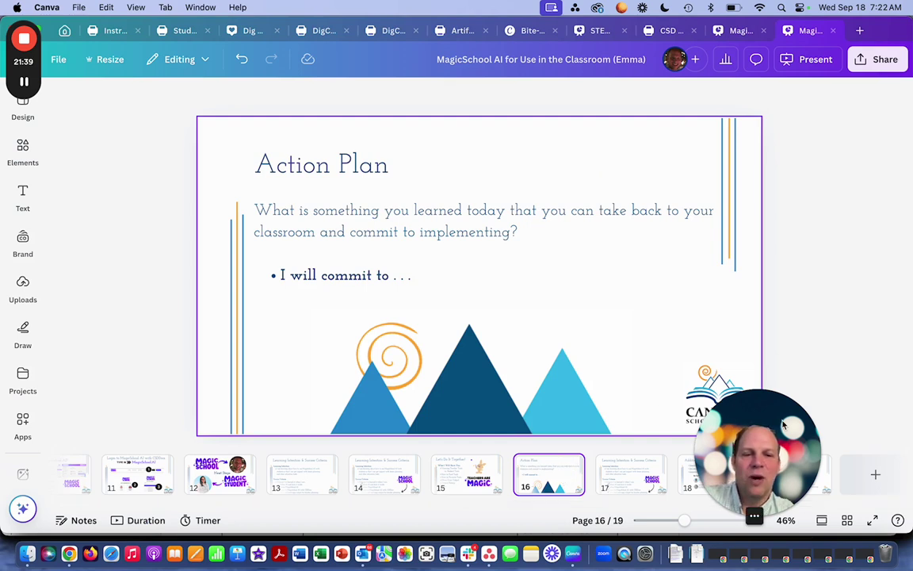
drag(784, 426, 858, 417)
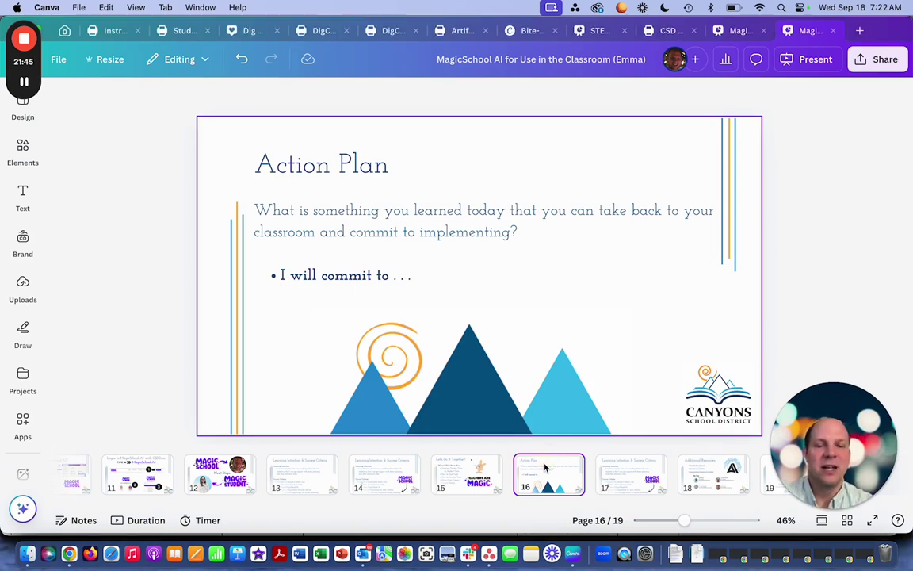
key(Right)
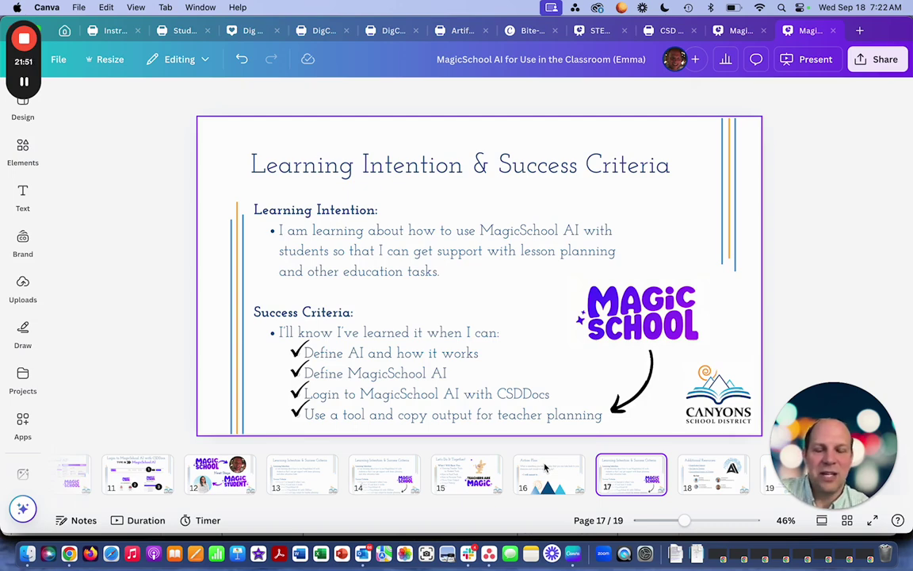
key(Right)
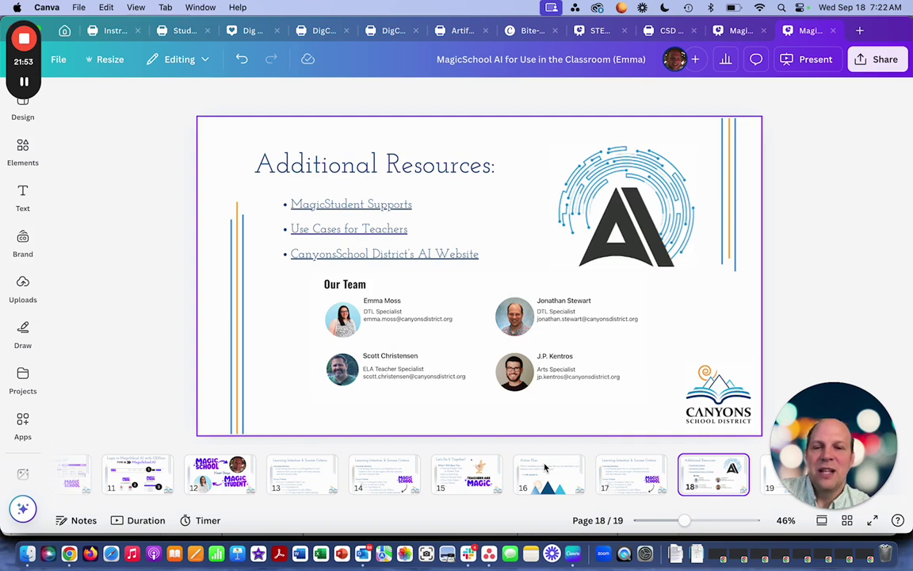